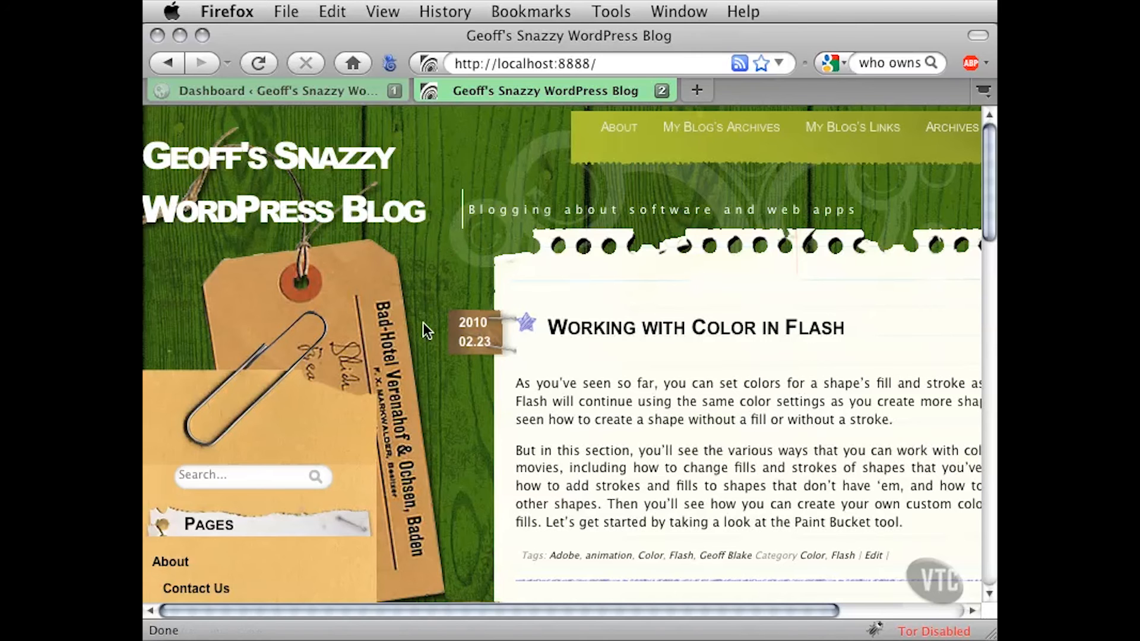
Review the blog's front-page sidebar sections, from Pages, Archives and Categories through Blogroll, Friends and Links, and Meta.
scroll(424, 373, "down", 5)
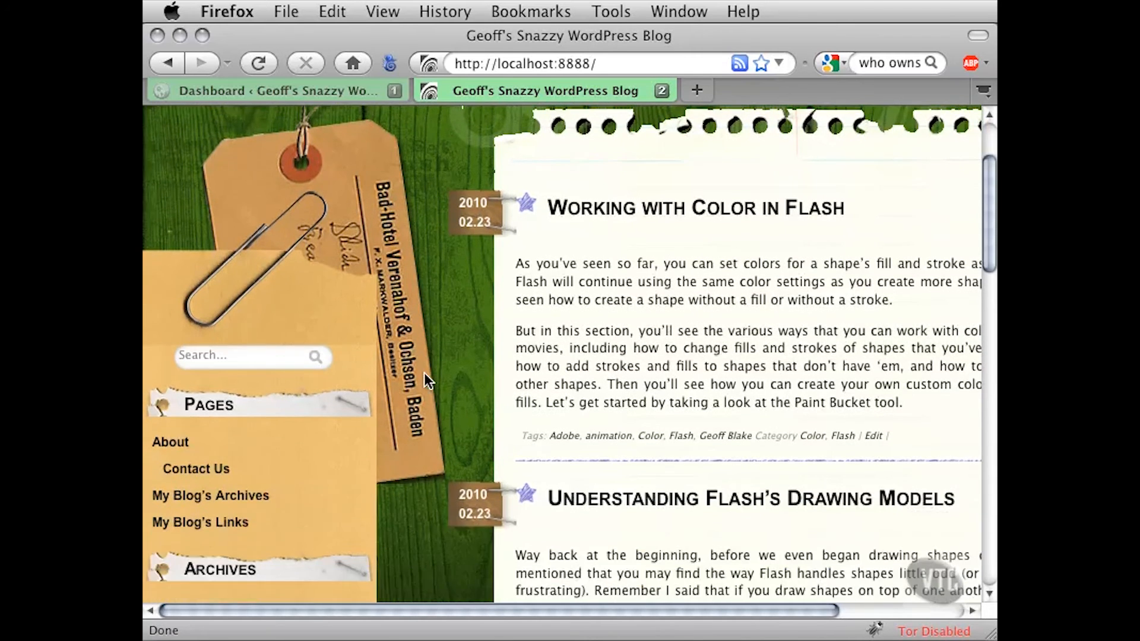
scroll(424, 374, "down", 5)
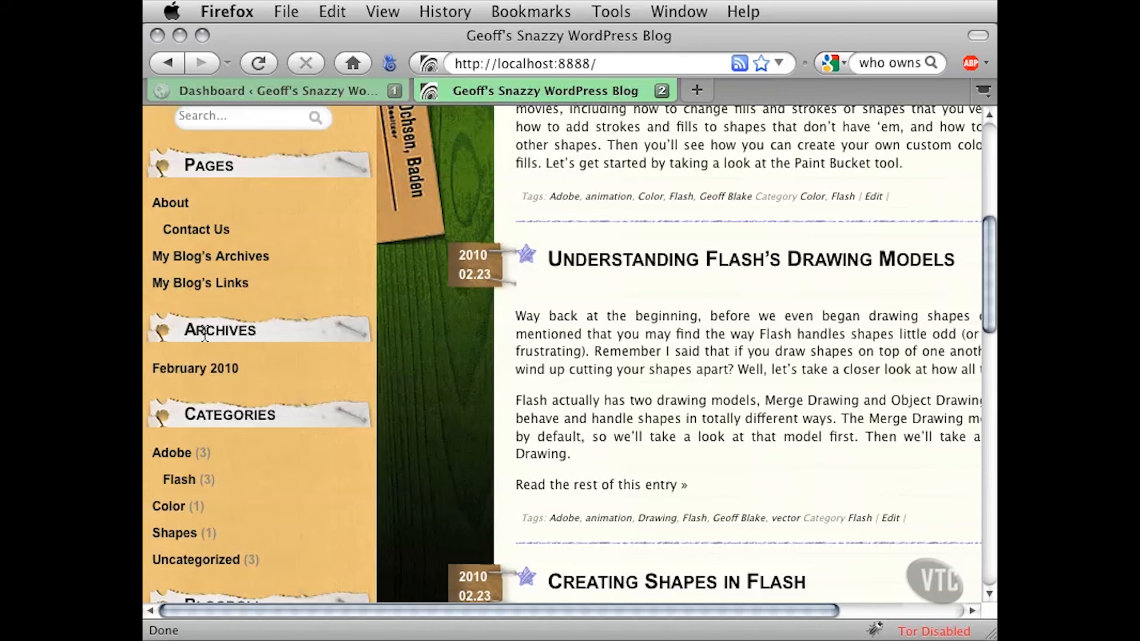
left_click(223, 419)
scroll(306, 416, "down", 5)
scroll(308, 416, "down", 2)
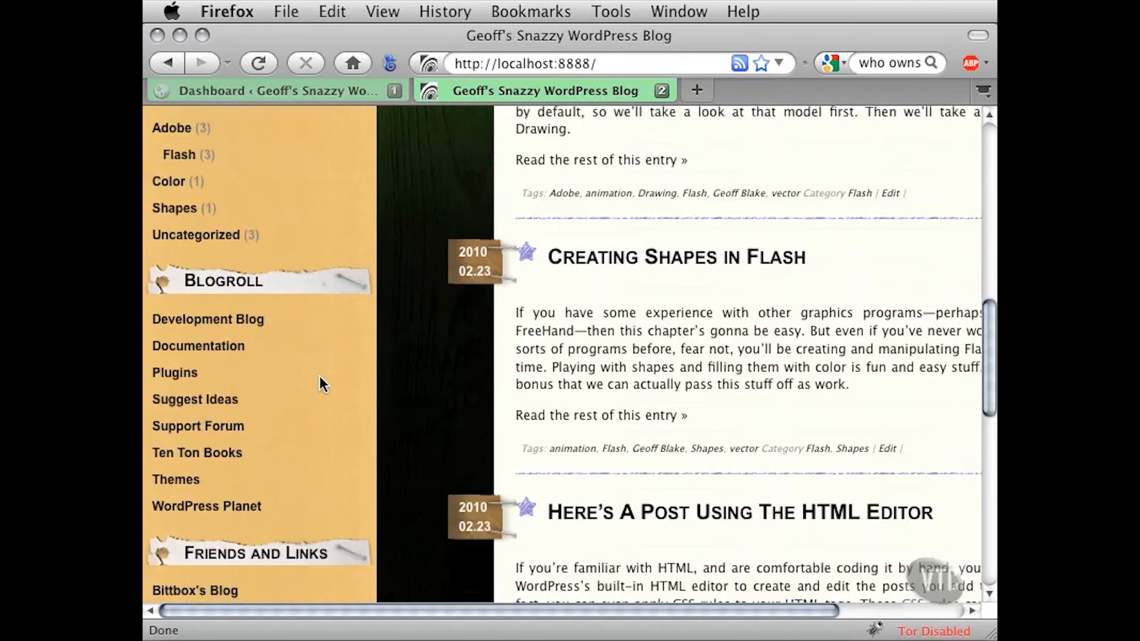
scroll(320, 383, "down", 4)
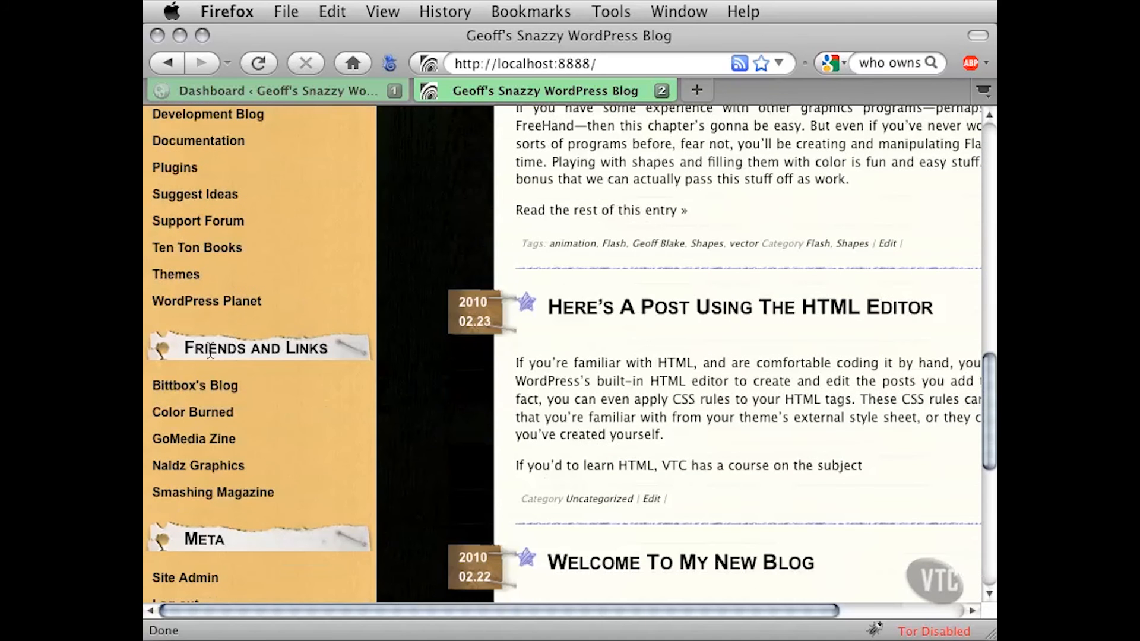
scroll(348, 376, "down", 4)
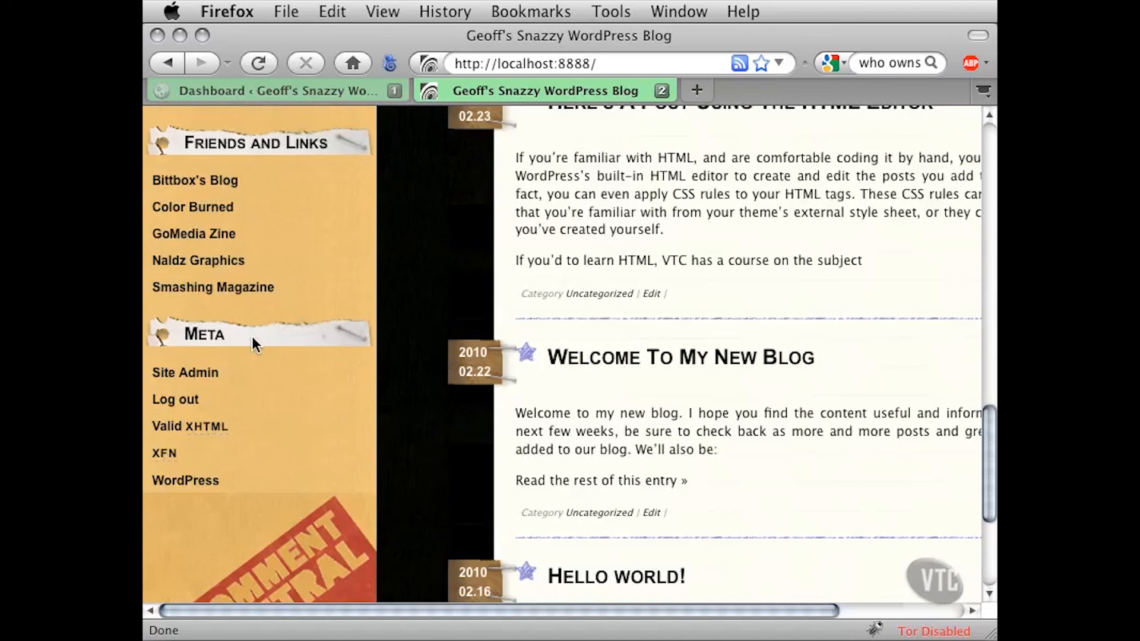
scroll(344, 407, "up", 9)
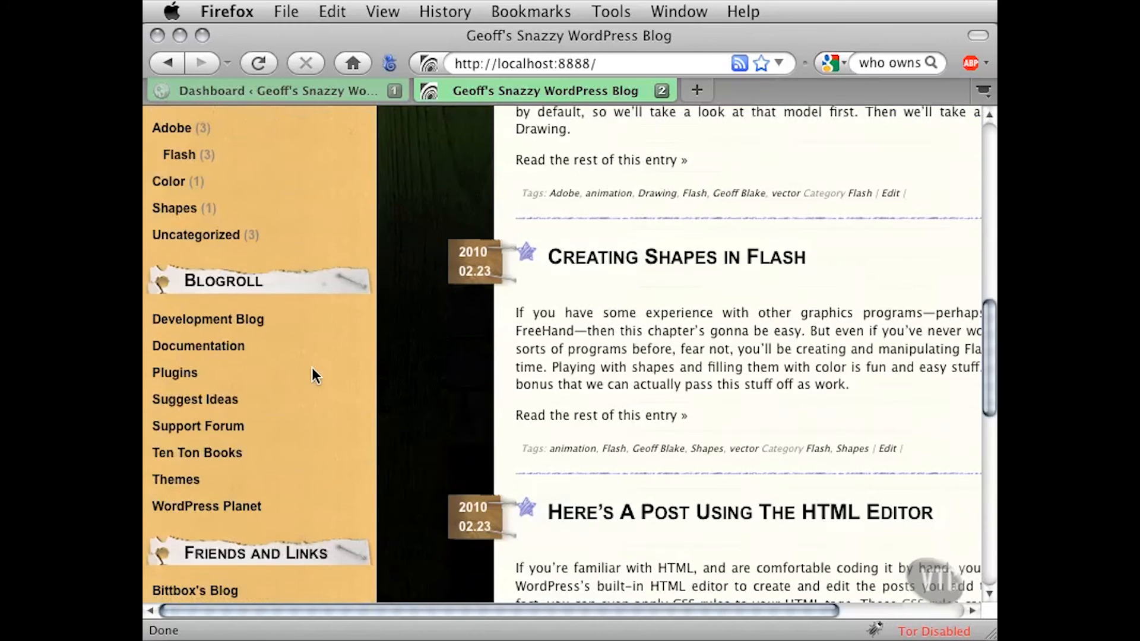
scroll(332, 336, "up", 8)
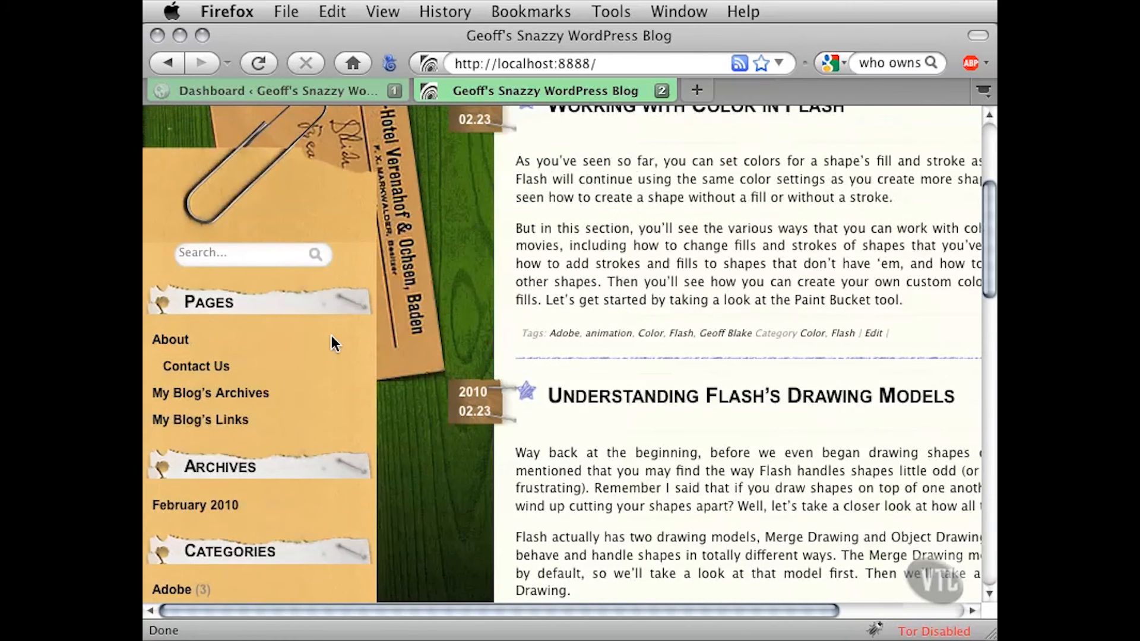
scroll(331, 336, "down", 3)
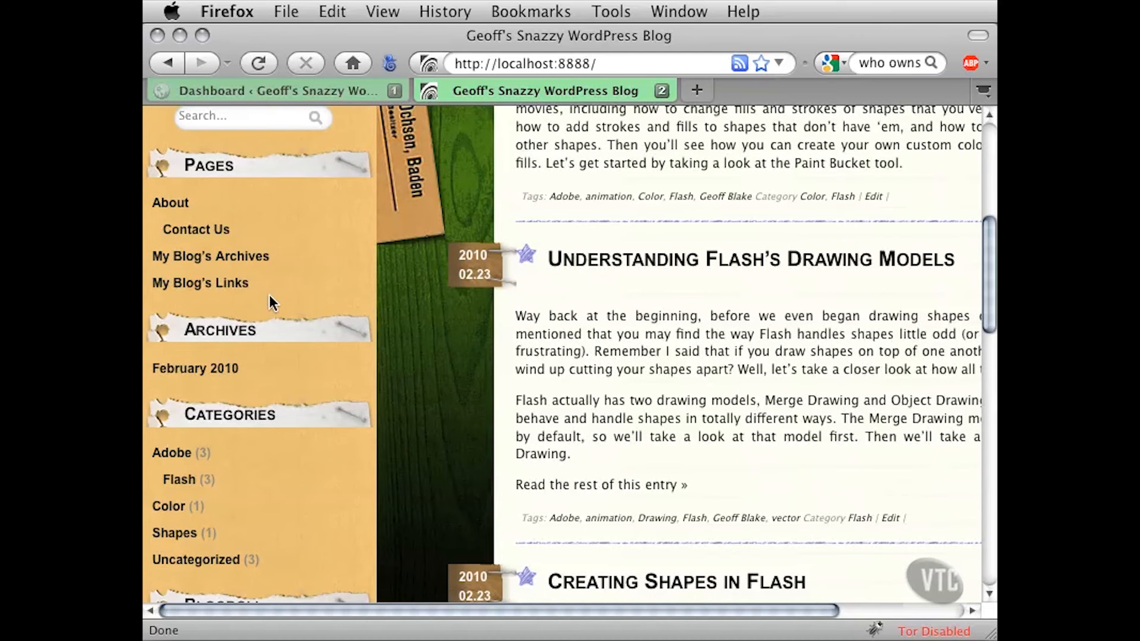
scroll(334, 291, "down", 3)
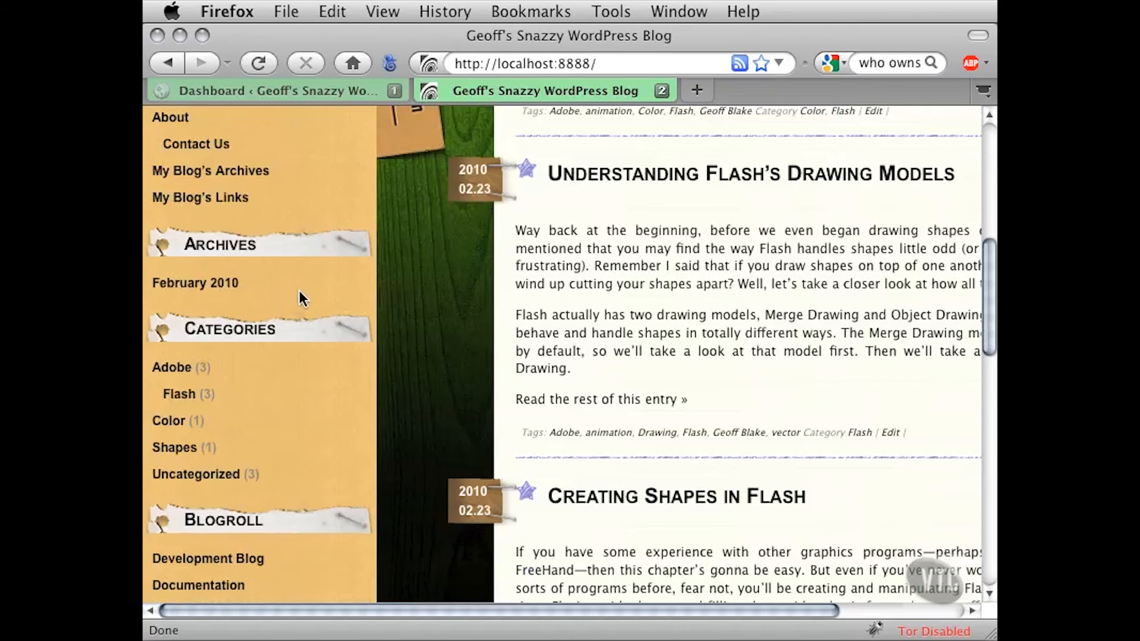
scroll(299, 290, "down", 3)
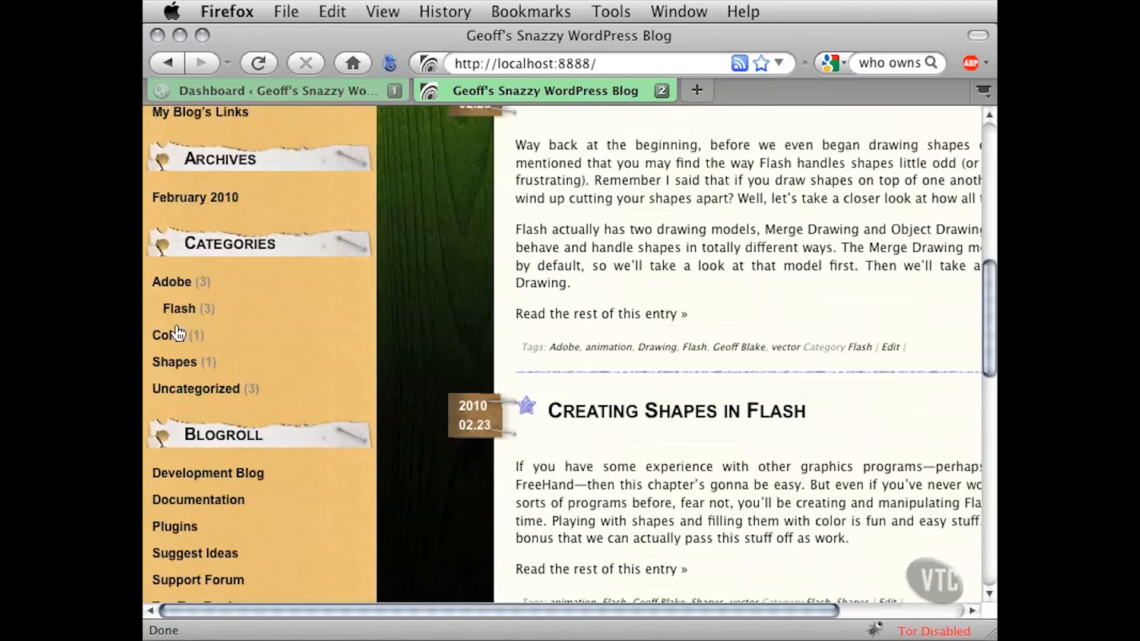
scroll(317, 351, "down", 7)
scroll(311, 380, "down", 10)
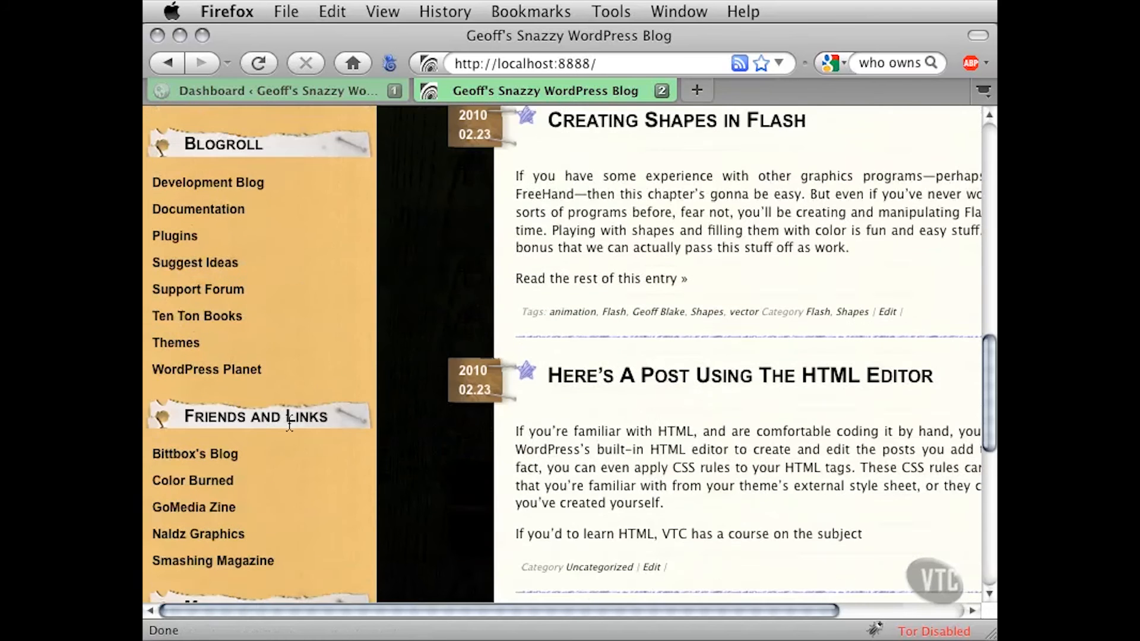
scroll(368, 429, "up", 20)
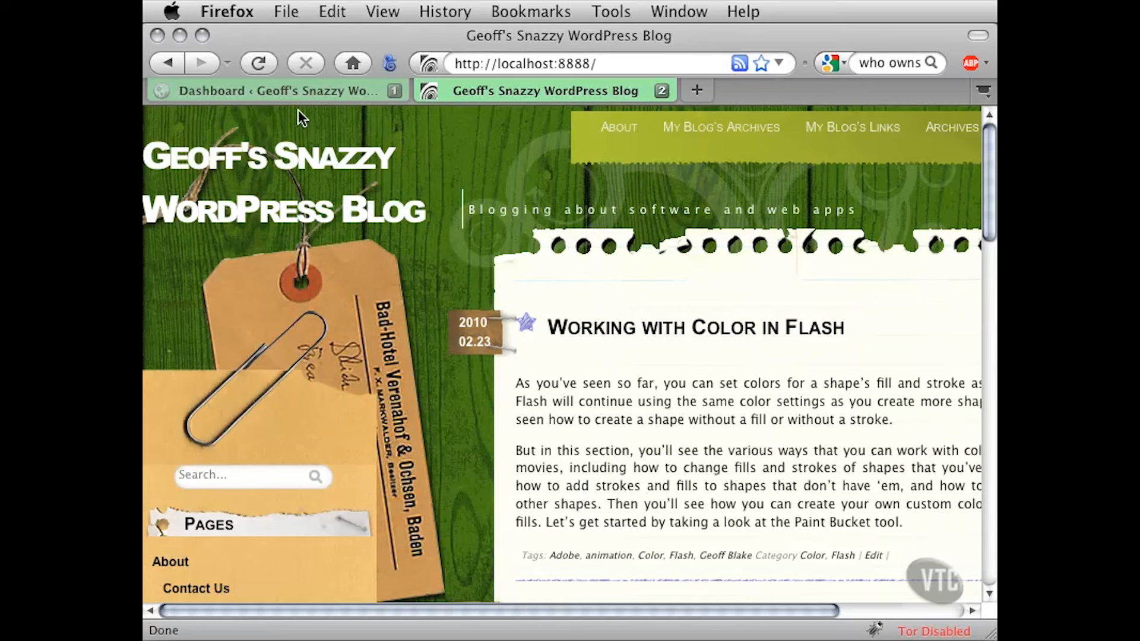
Switch from the live blog to the WordPress dashboard and open the Widgets page of the Appearance settings.
left_click(323, 93)
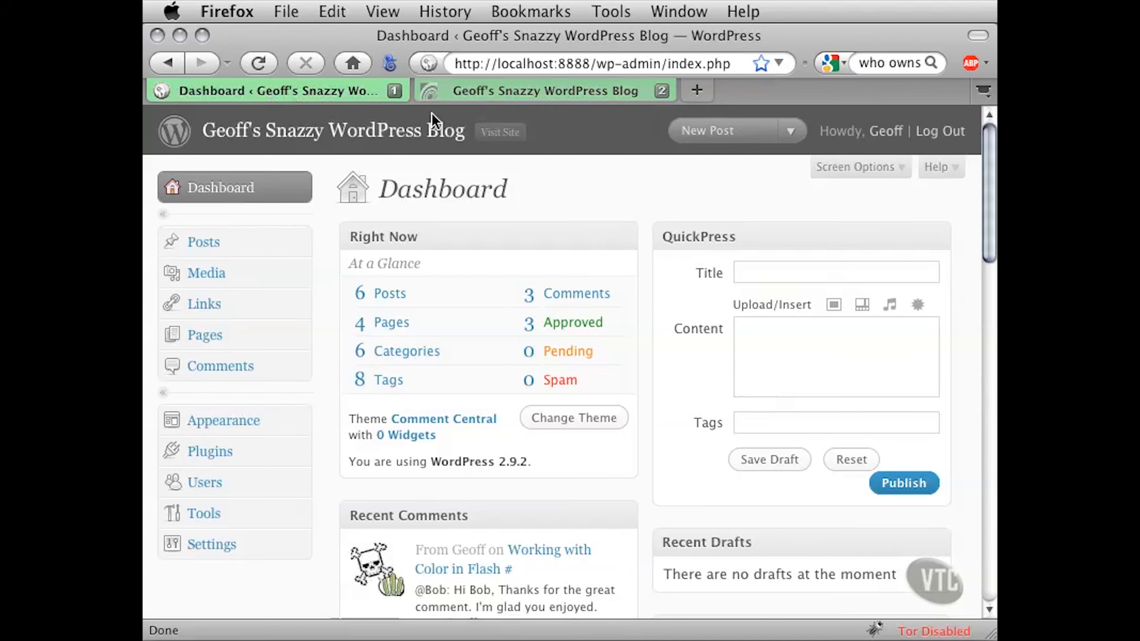
left_click(465, 92)
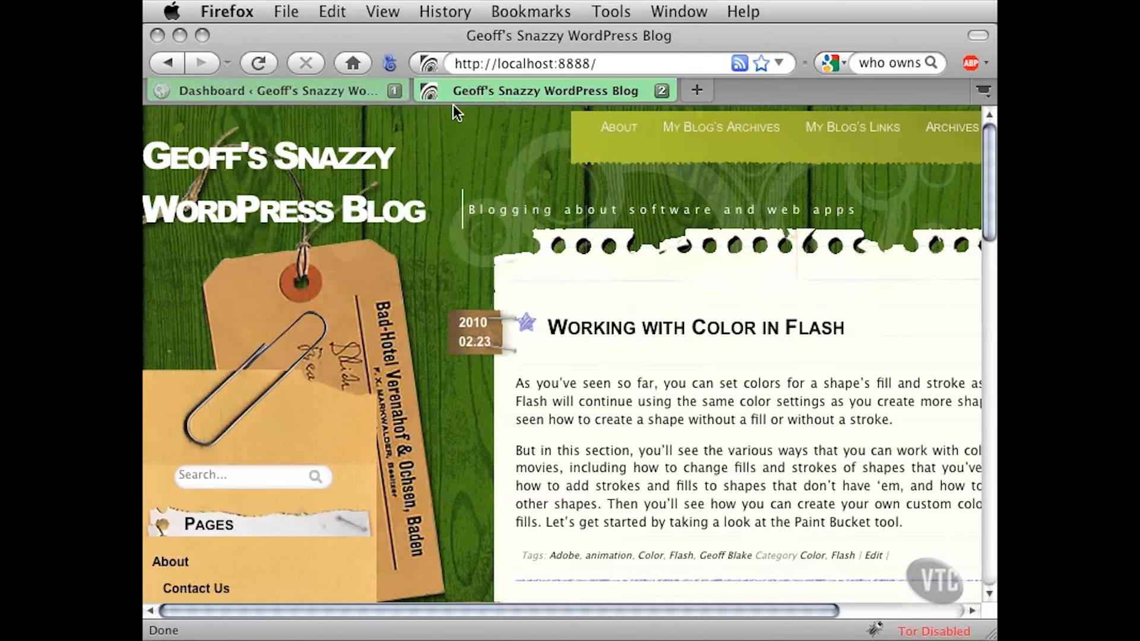
left_click(279, 92)
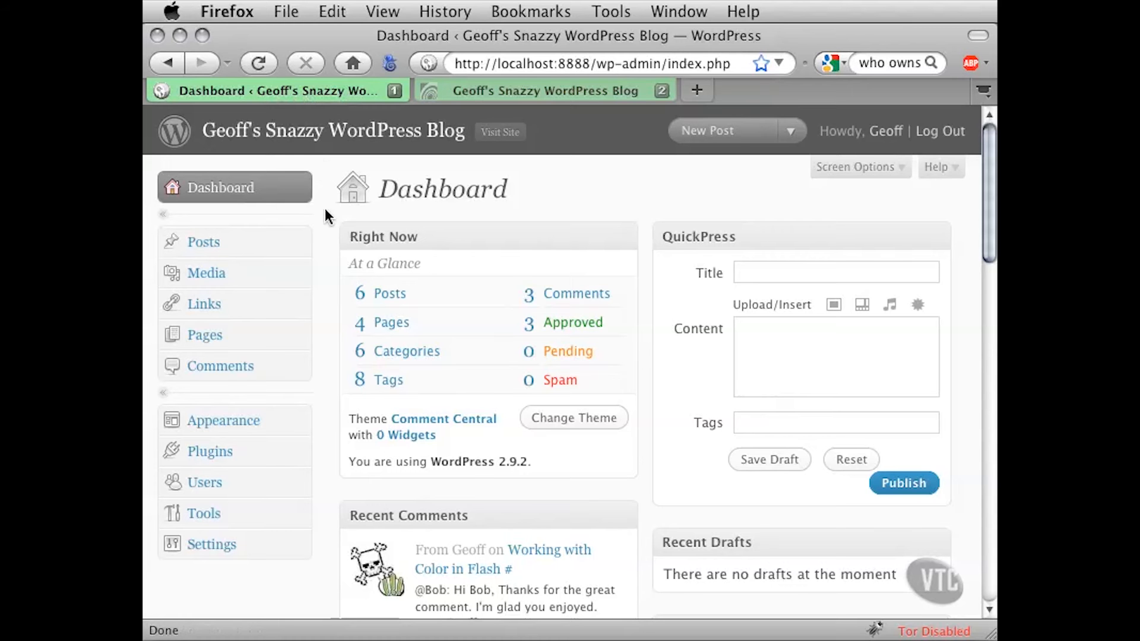
left_click(299, 420)
scroll(279, 425, "down", 2)
scroll(279, 425, "down", 1)
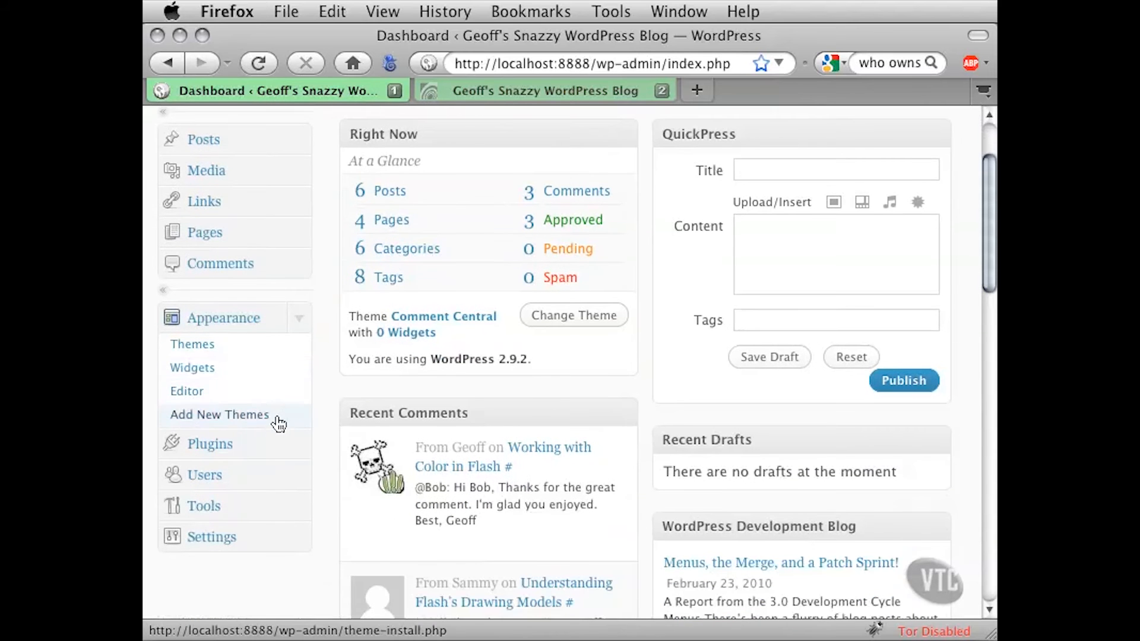
left_click(200, 372)
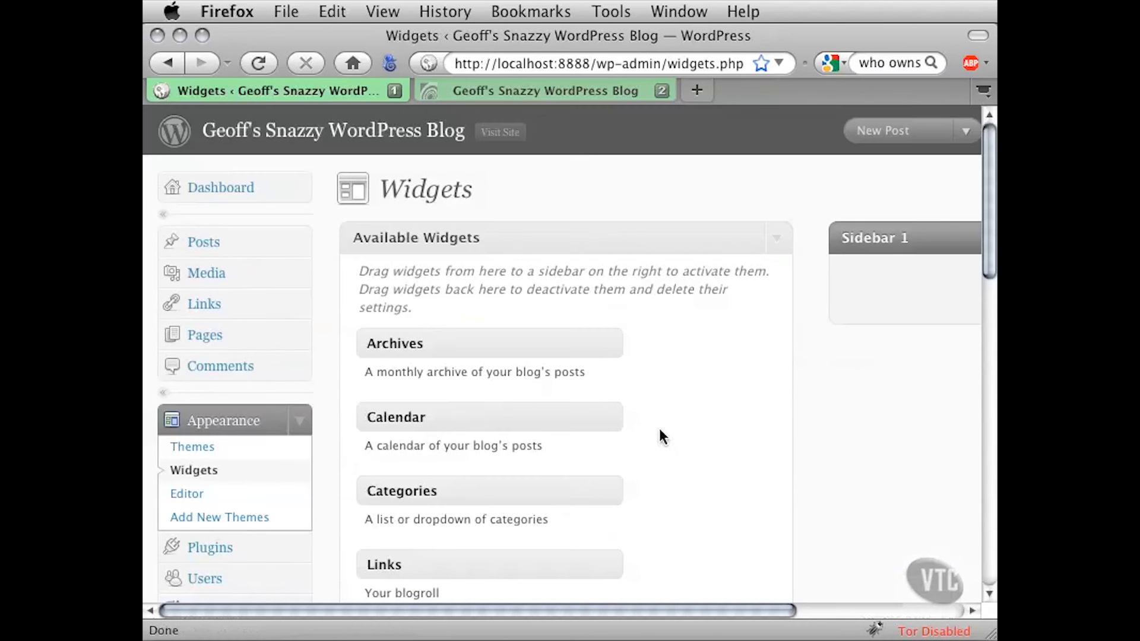
Look over the Available Widgets list, the Sidebar 1 area and the Inactive Widgets area.
left_click_drag(741, 608, 906, 611)
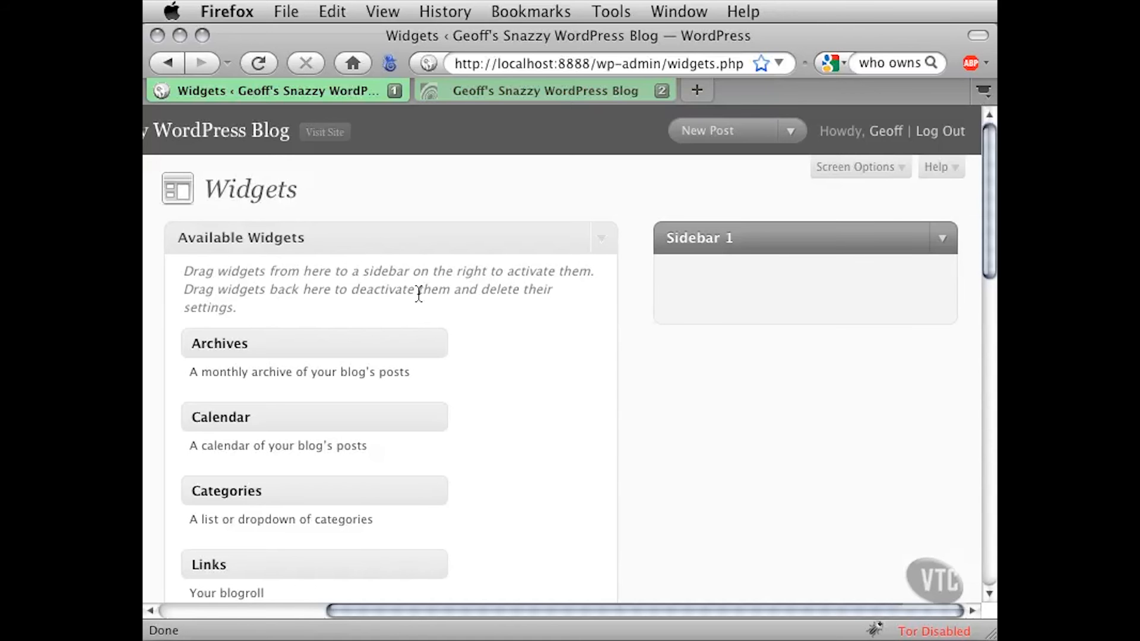
scroll(518, 347, "down", 3)
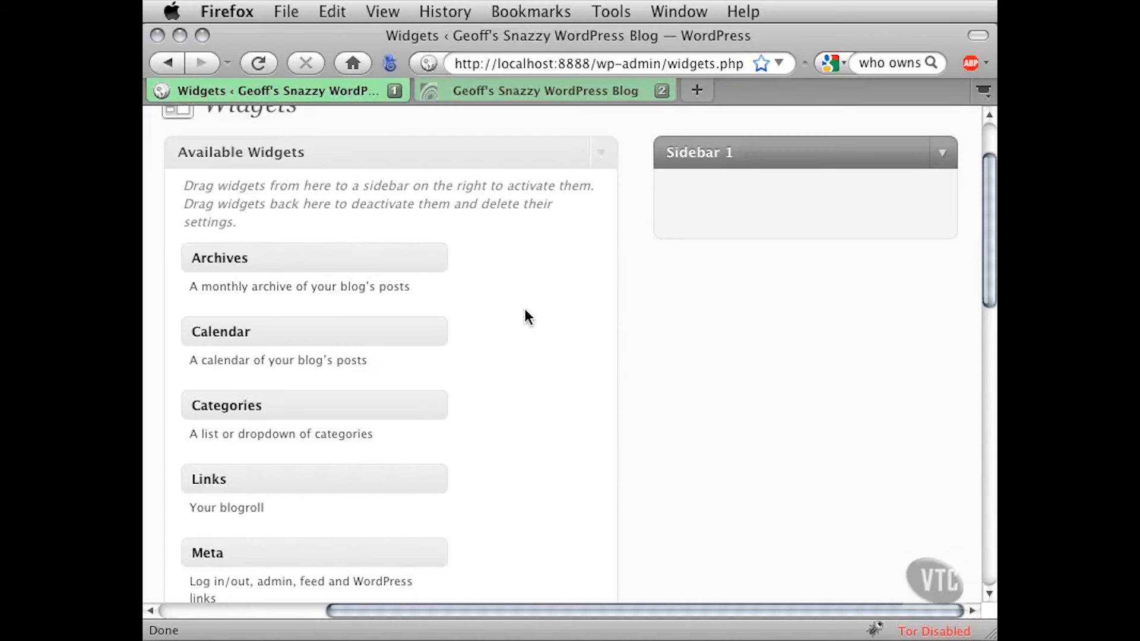
scroll(526, 316, "down", 1)
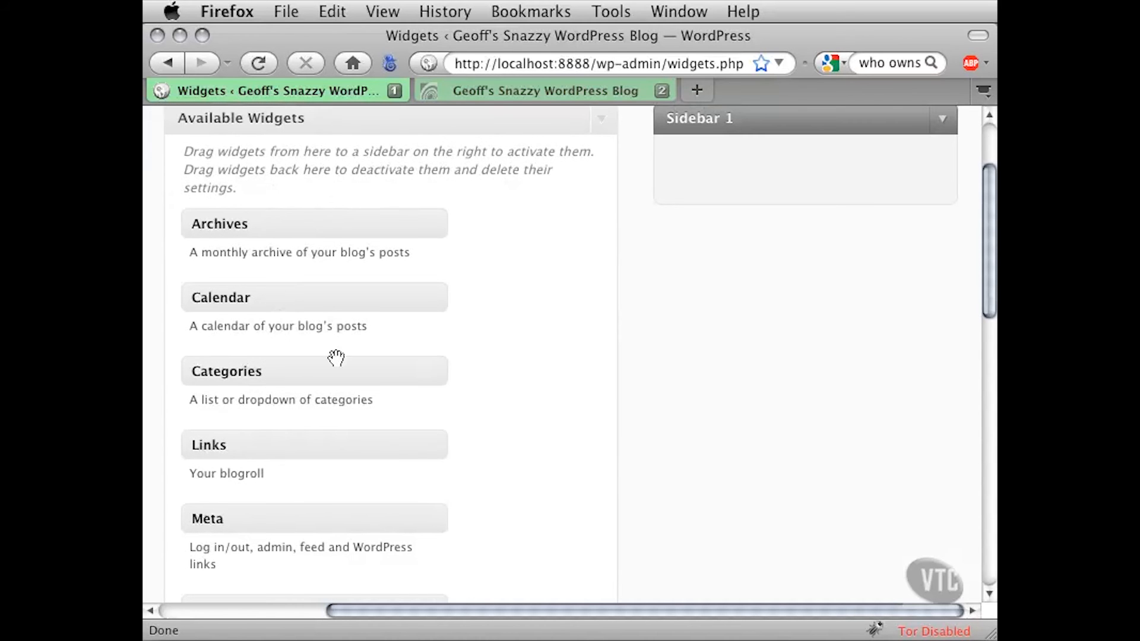
scroll(516, 376, "up", 2)
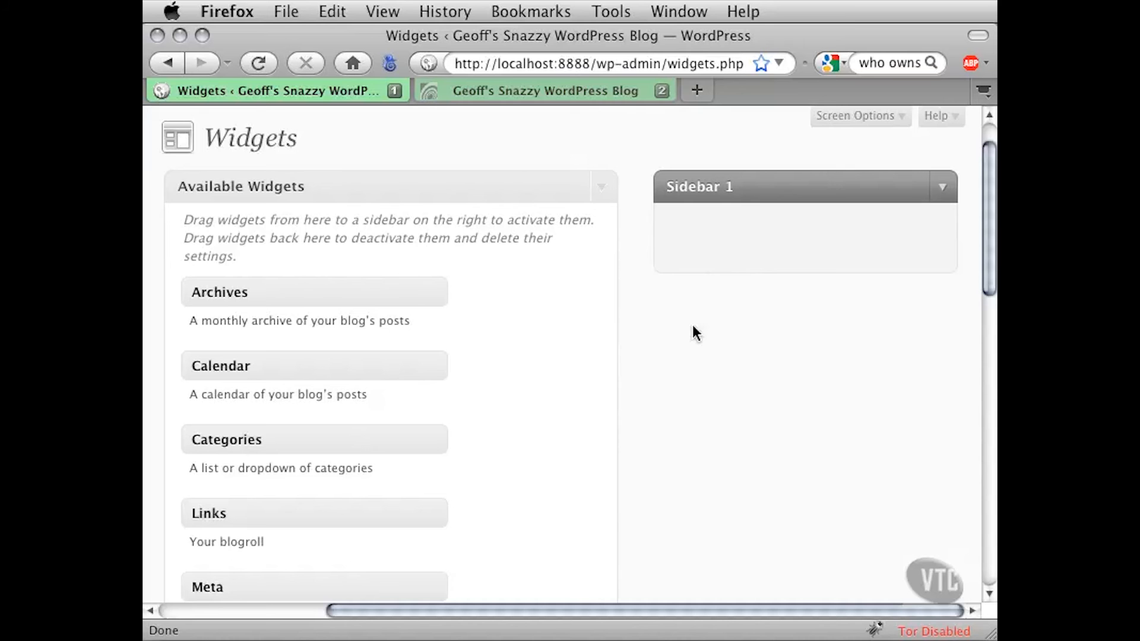
scroll(547, 386, "down", 15)
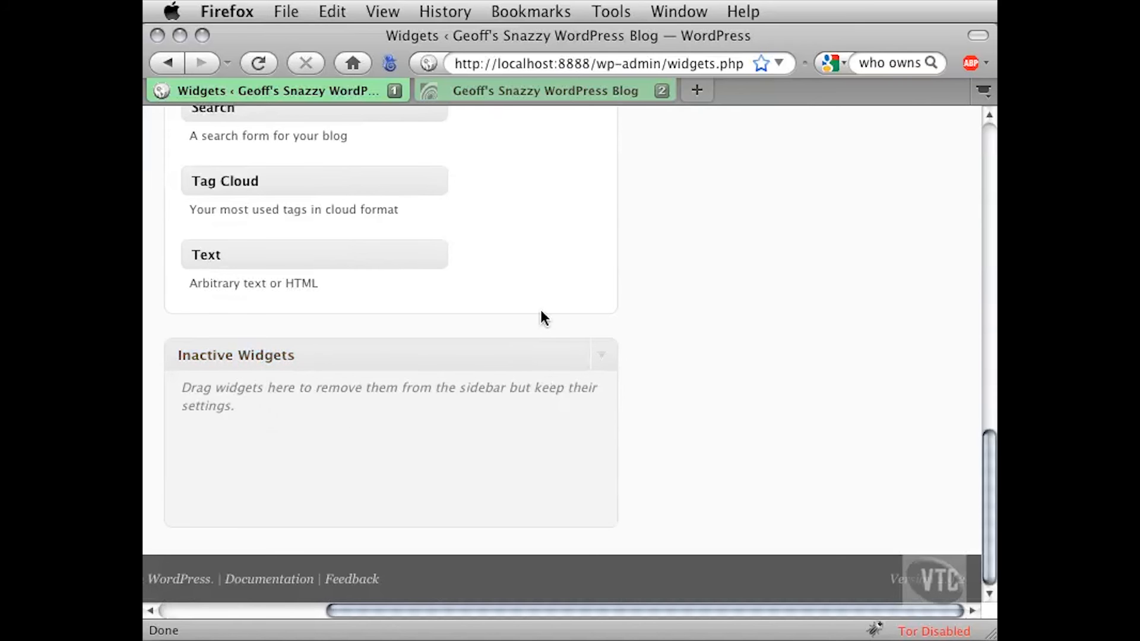
scroll(540, 310, "up", 10)
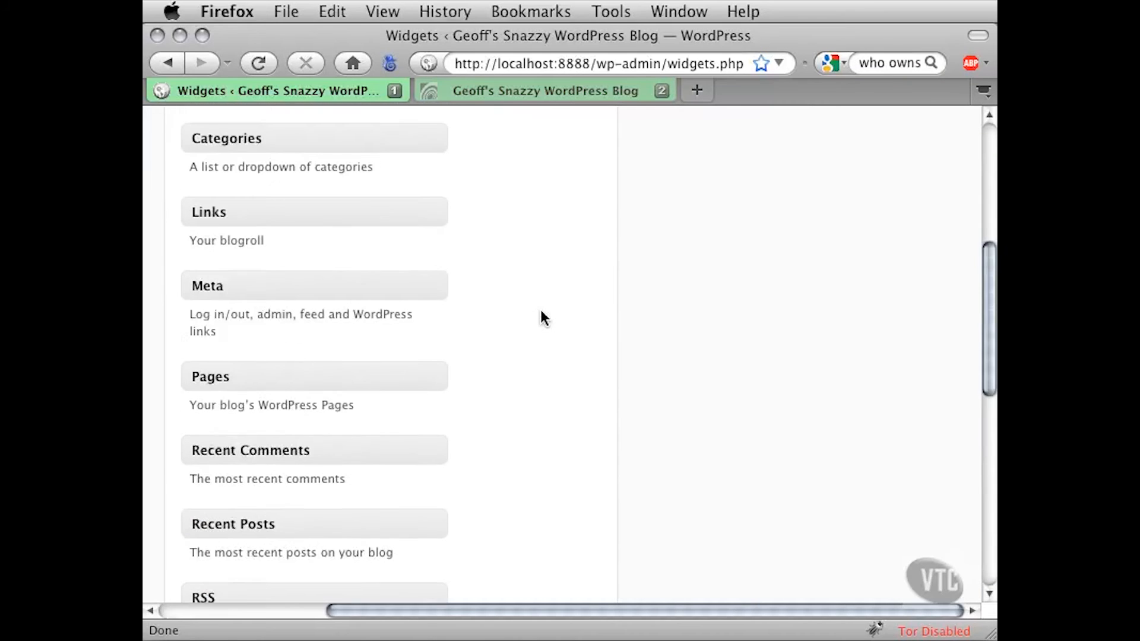
scroll(540, 311, "up", 5)
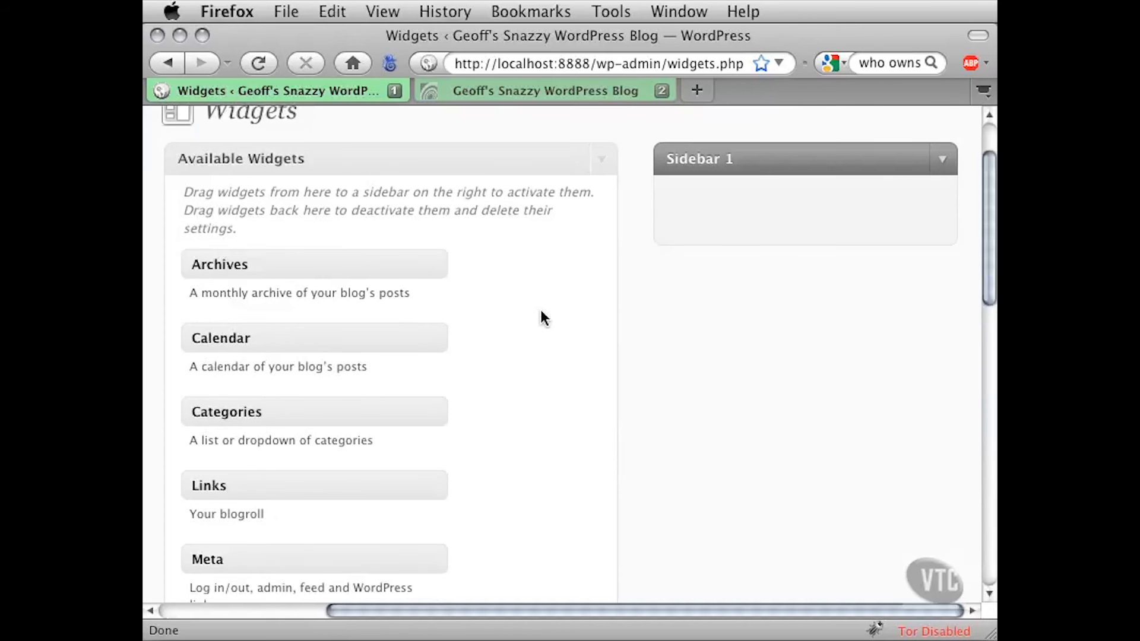
Read the descriptions of the available widgets, including Categories, Recent Comments and Recent Posts.
scroll(521, 321, "down", 4)
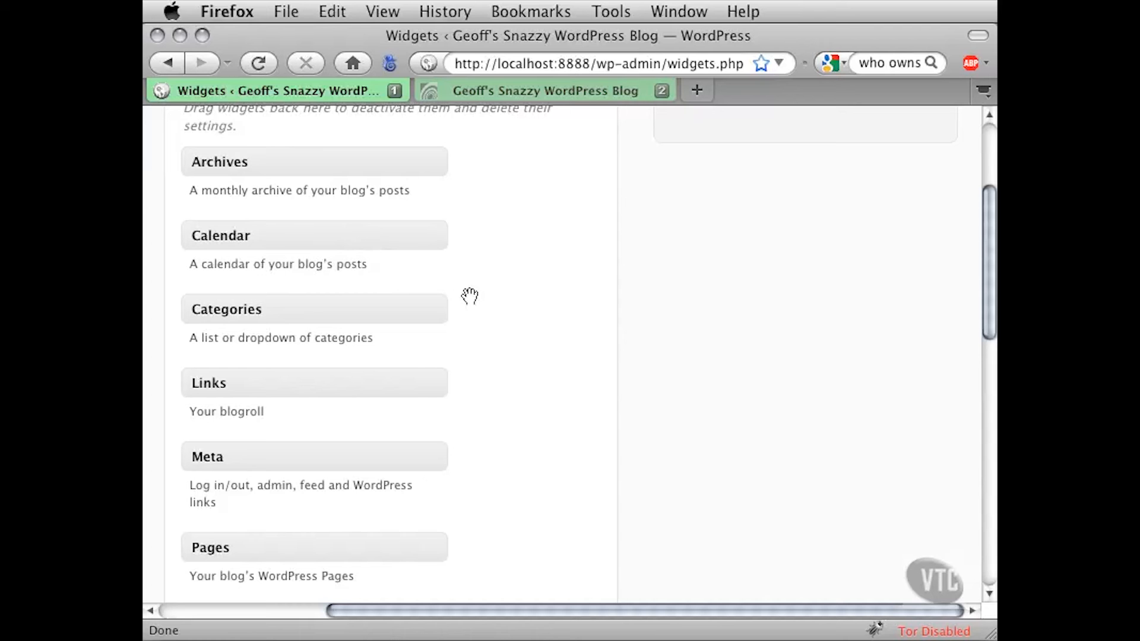
scroll(470, 321, "down", 2)
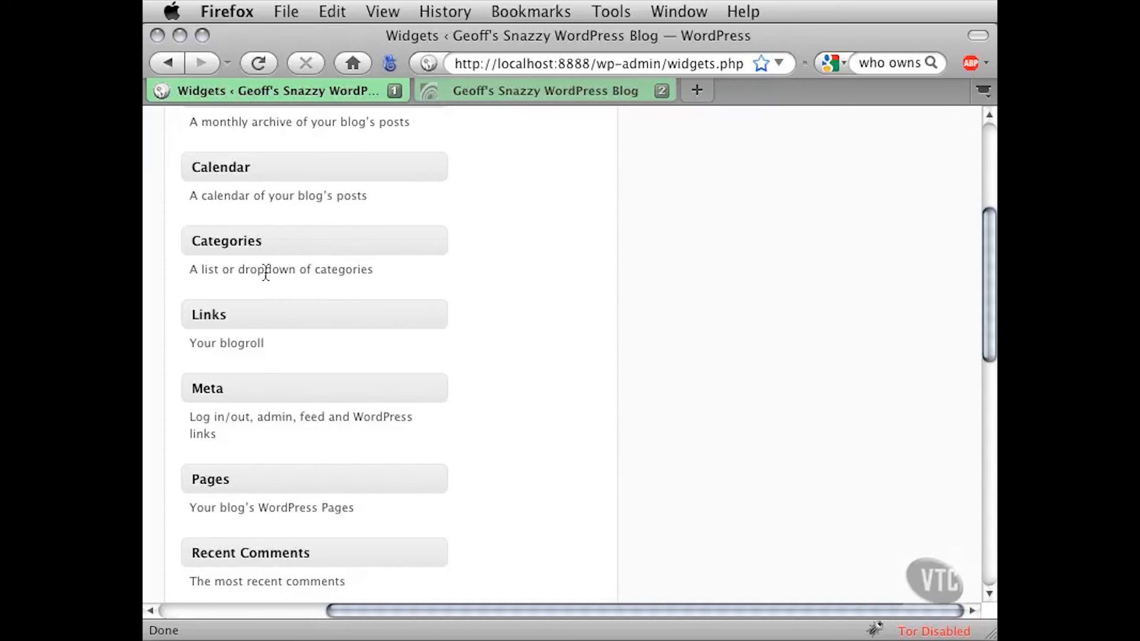
left_click_drag(374, 269, 191, 270)
left_click(230, 269)
scroll(337, 303, "down", 3)
left_click(288, 257)
scroll(315, 351, "down", 3)
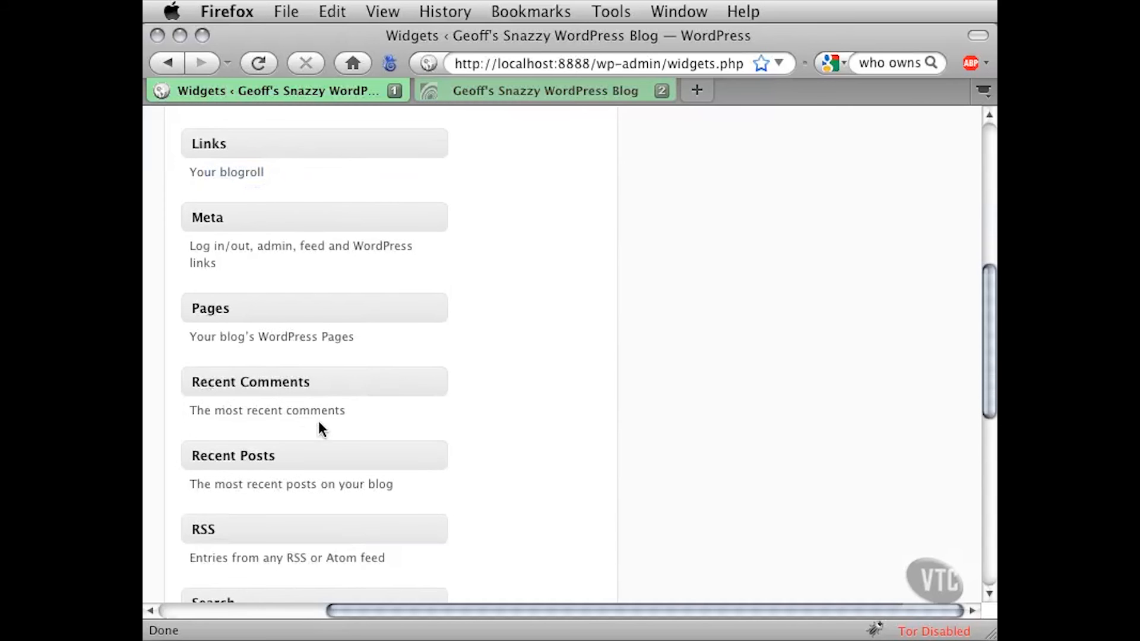
left_click_drag(327, 411, 197, 412)
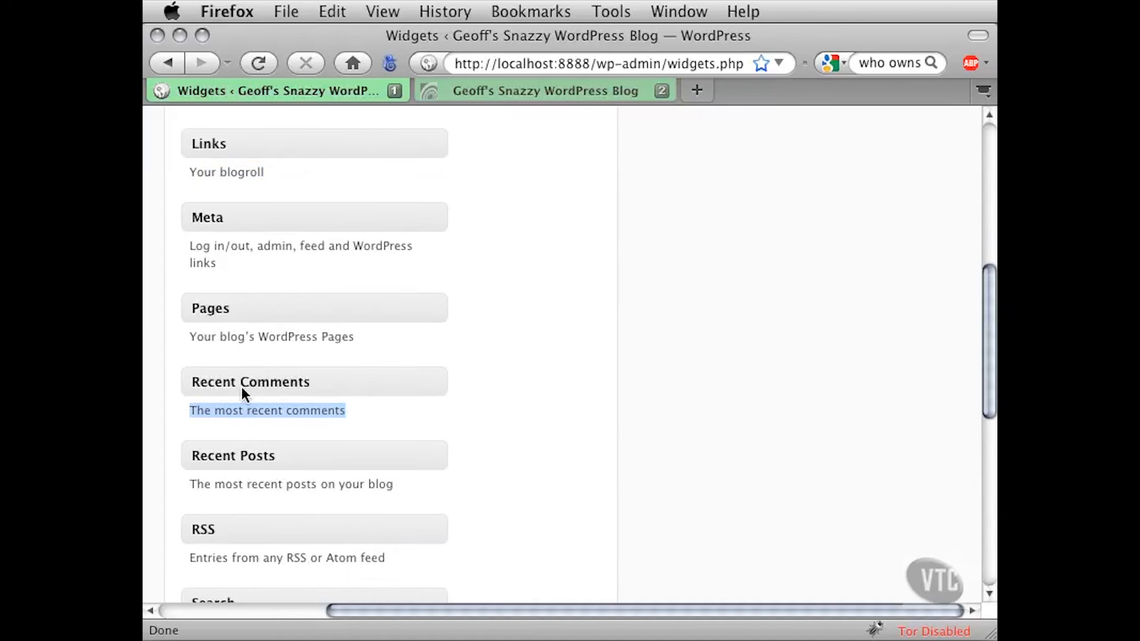
left_click(280, 415)
scroll(333, 402, "down", 4)
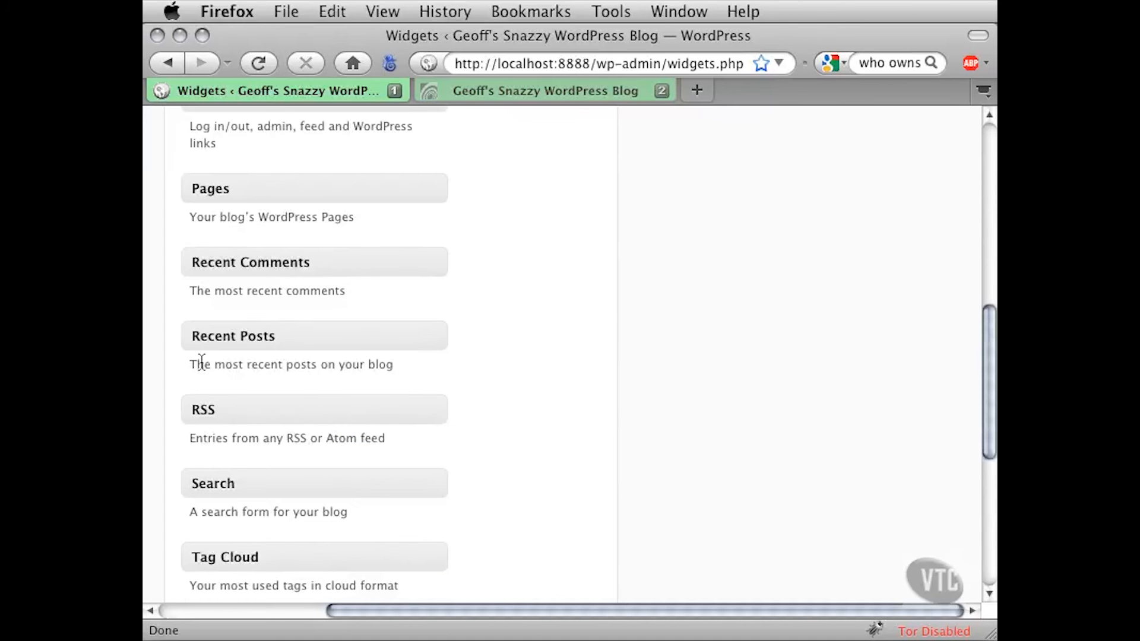
left_click_drag(197, 364, 387, 365)
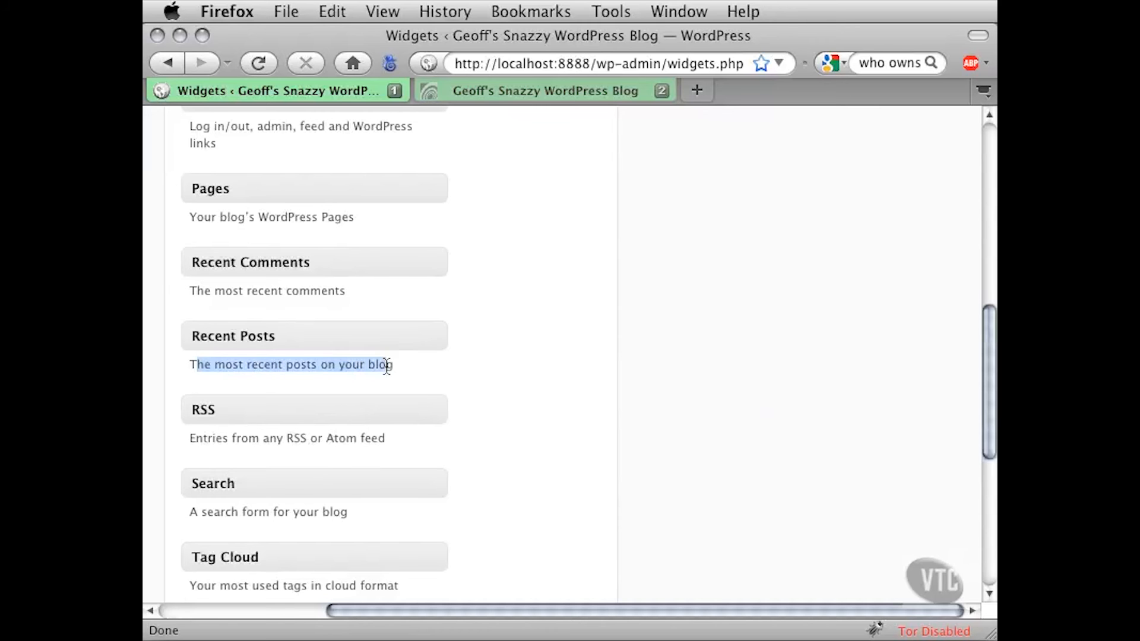
left_click(293, 364)
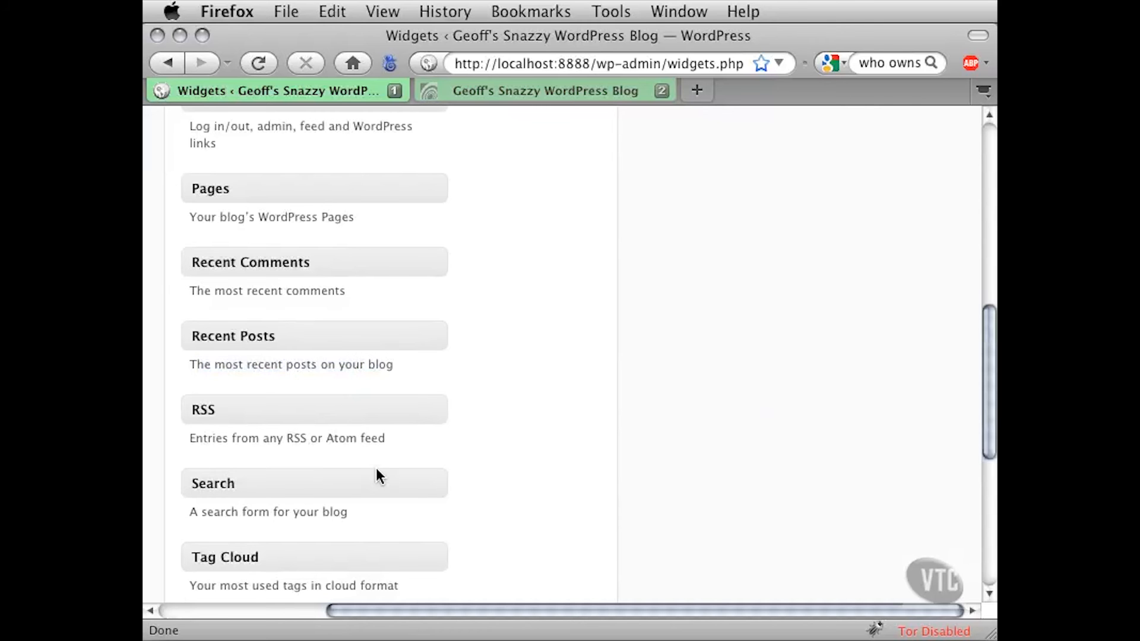
Return to the start of the Available Widgets list and view it alongside the Sidebar 1 area.
scroll(472, 448, "up", 10)
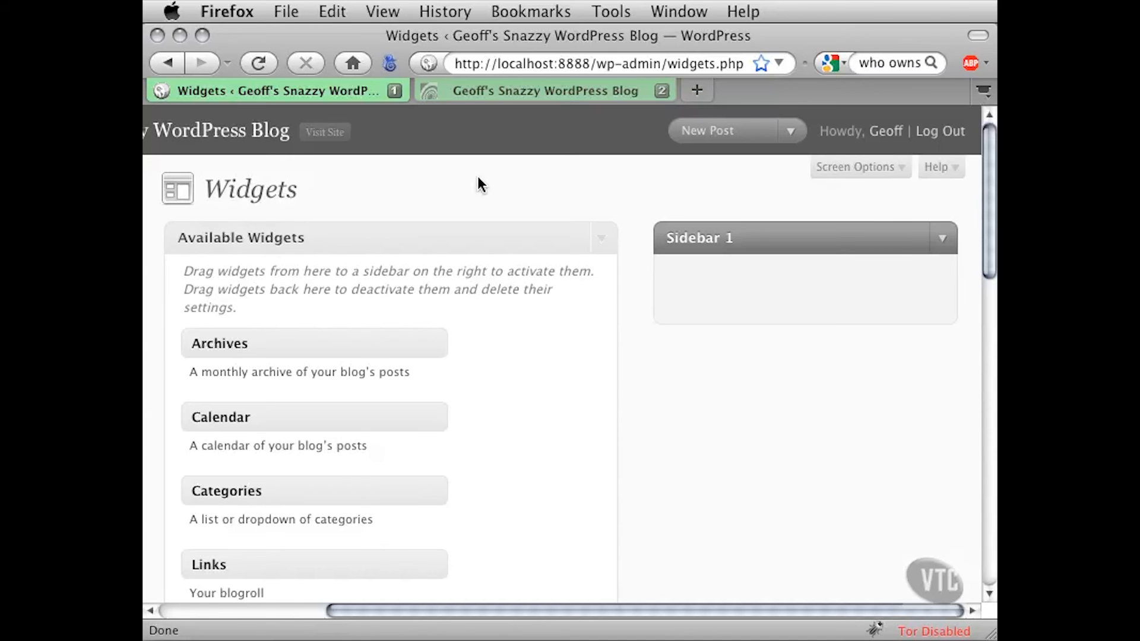
scroll(478, 184, "left", 5)
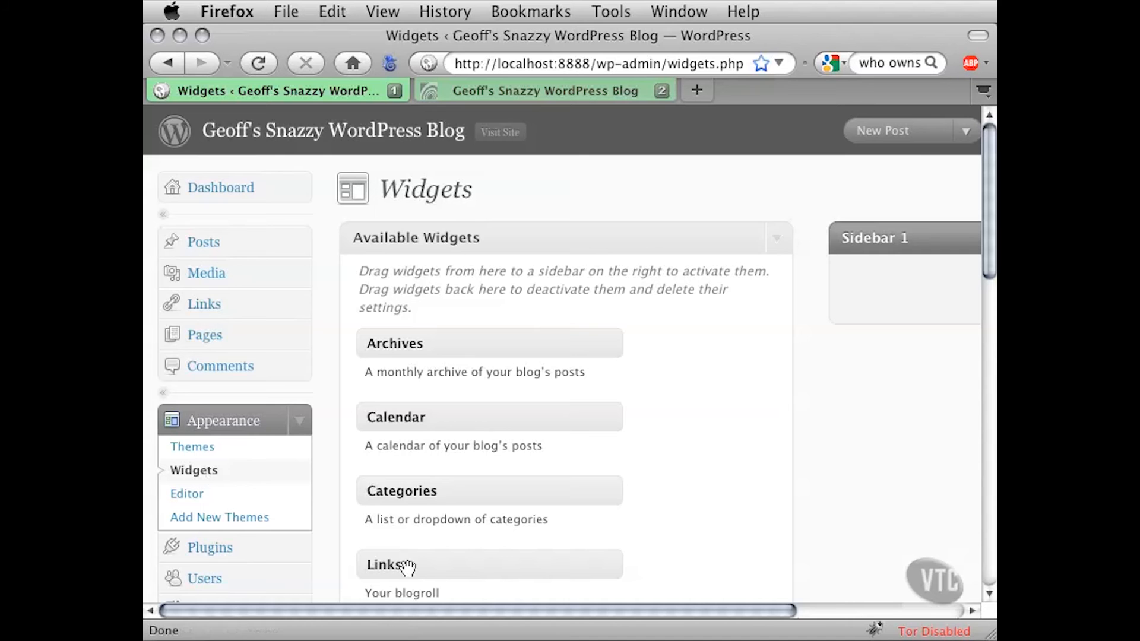
left_click_drag(497, 605, 685, 606)
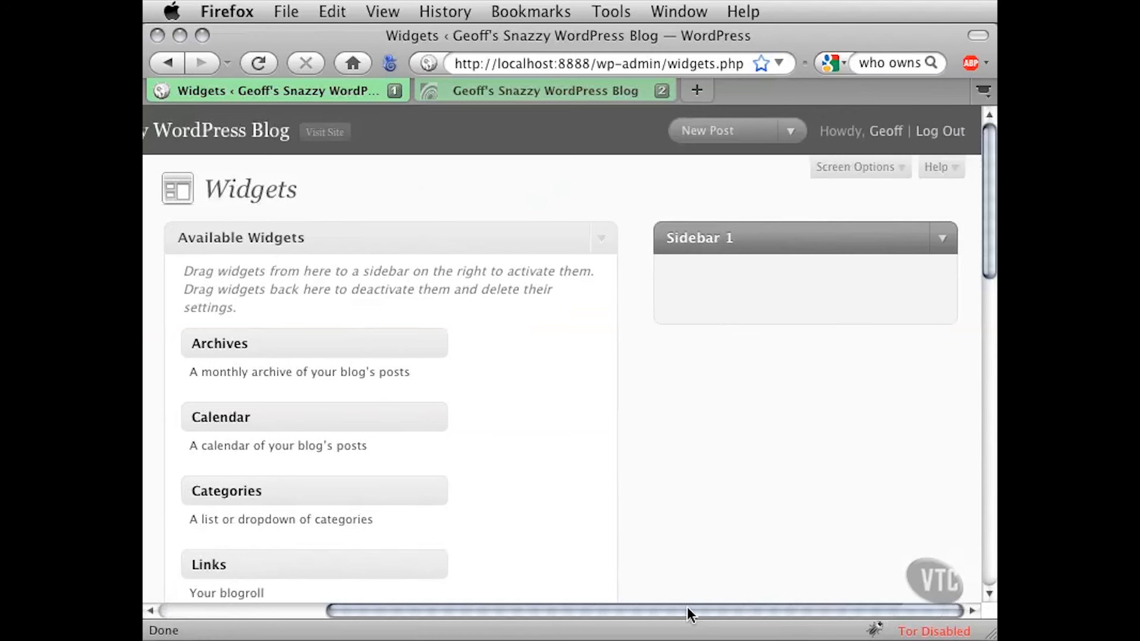
scroll(670, 466, "down", 3)
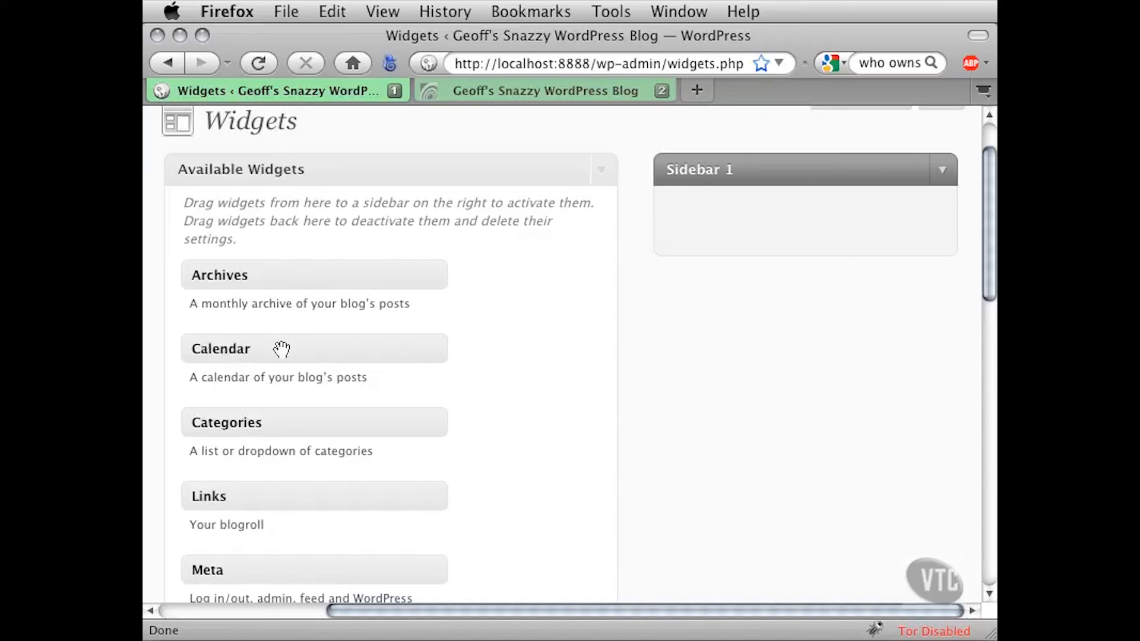
Add the Calendar widget to Sidebar 1, title it "Upcoming Events" and save it.
left_click_drag(364, 352, 748, 223)
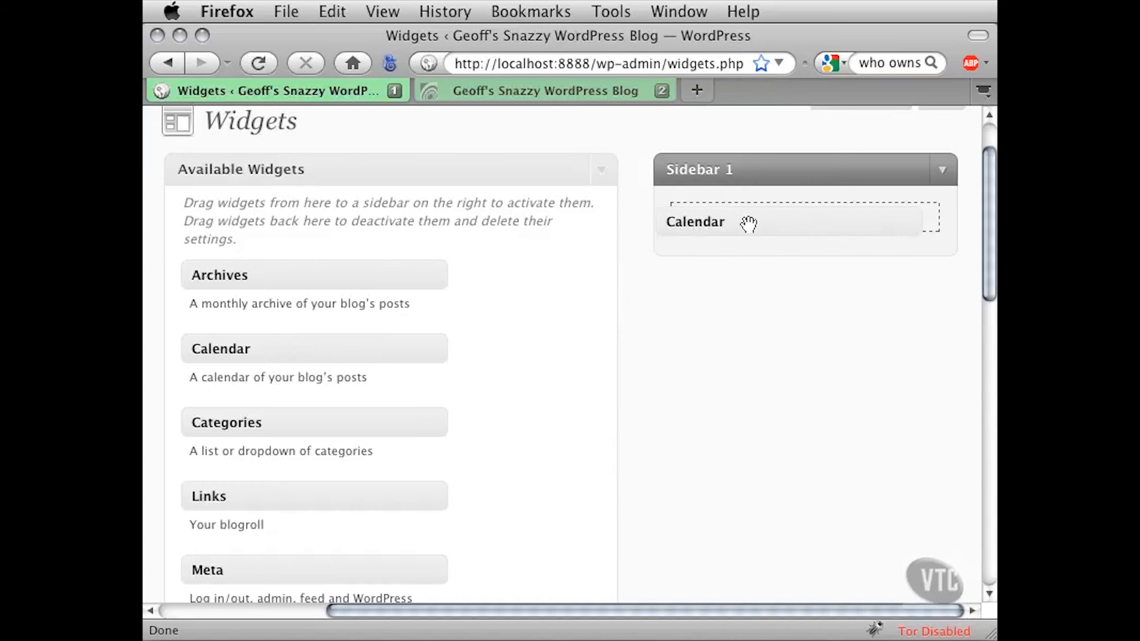
left_click_drag(748, 223, 748, 222)
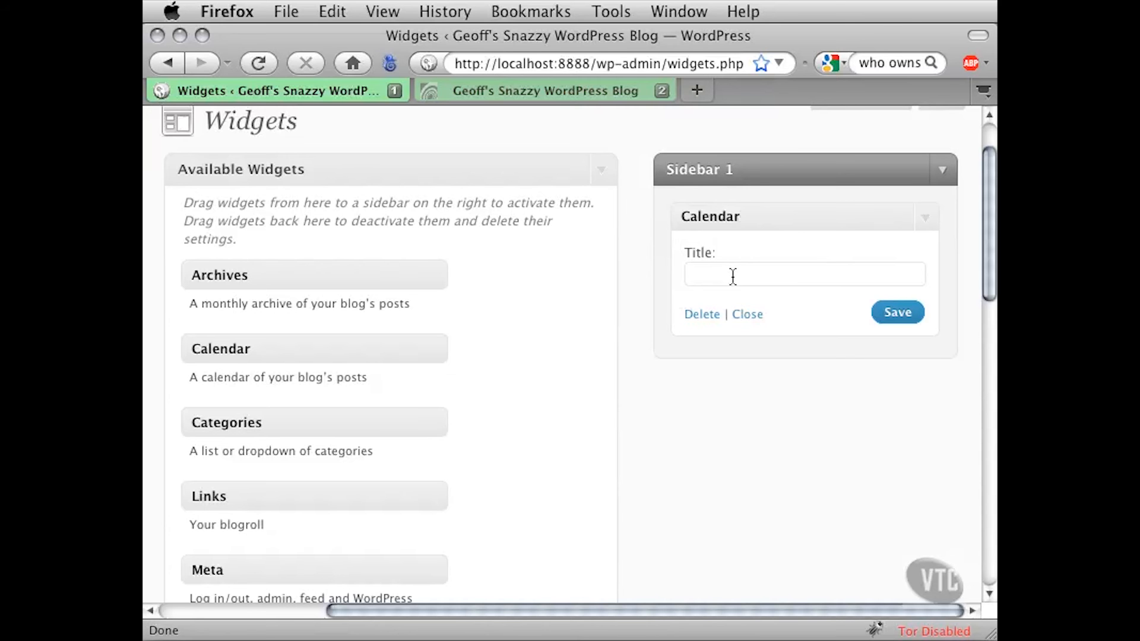
type("Upcoming Events")
left_click(886, 319)
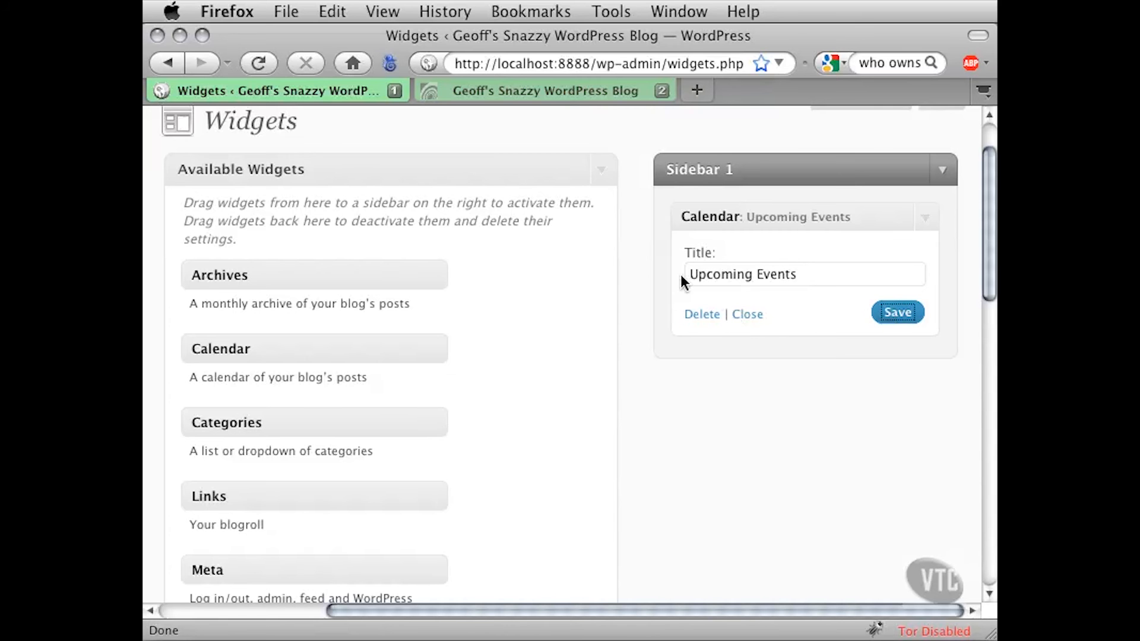
Switch to the live blog, reload it and examine the Upcoming Events calendar in its sidebar.
scroll(607, 277, "up", 2)
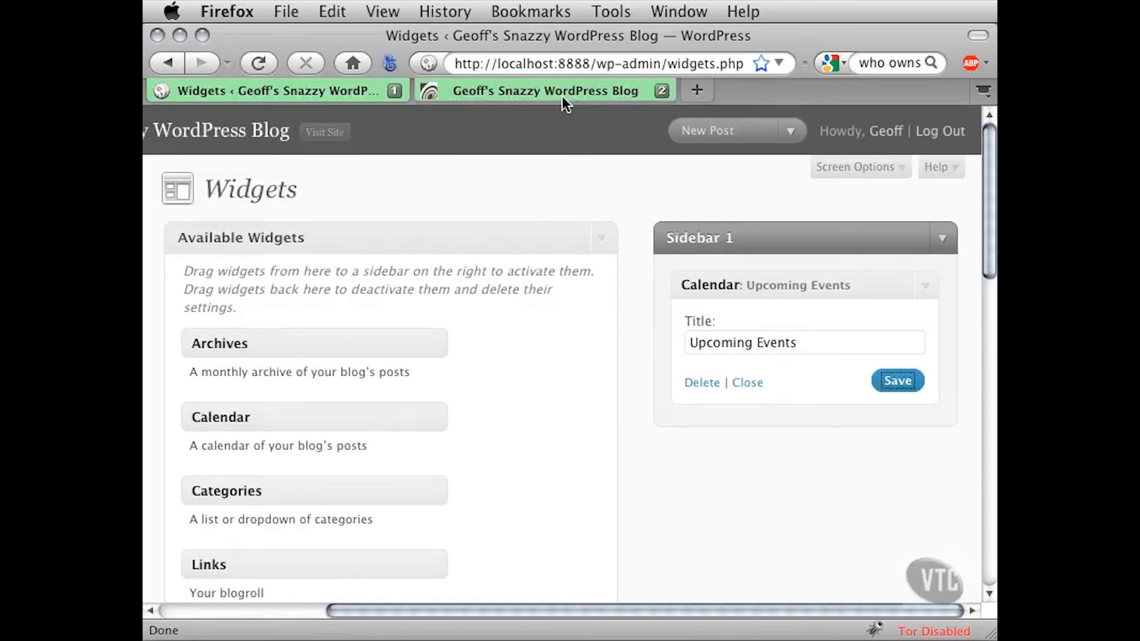
left_click(528, 94)
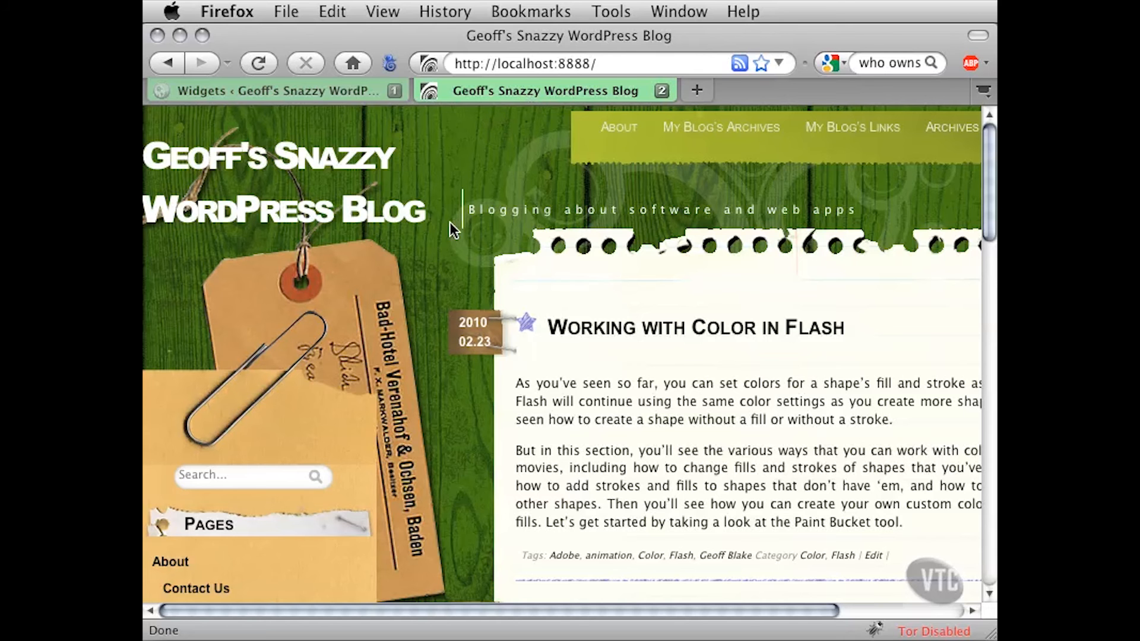
key("super+r")
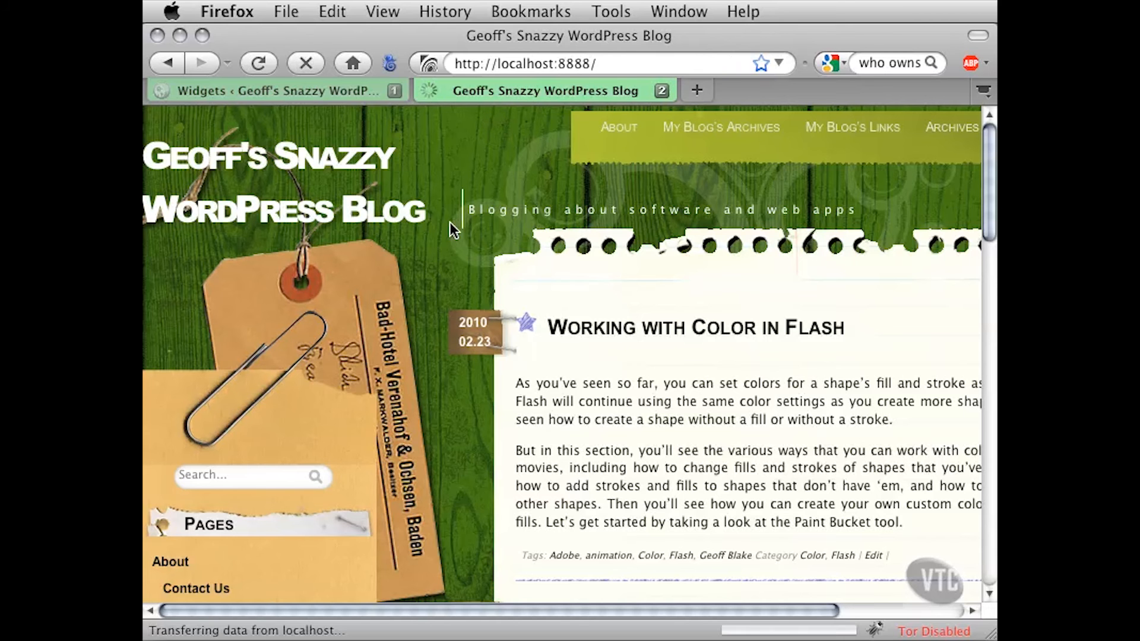
scroll(407, 390, "down", 1)
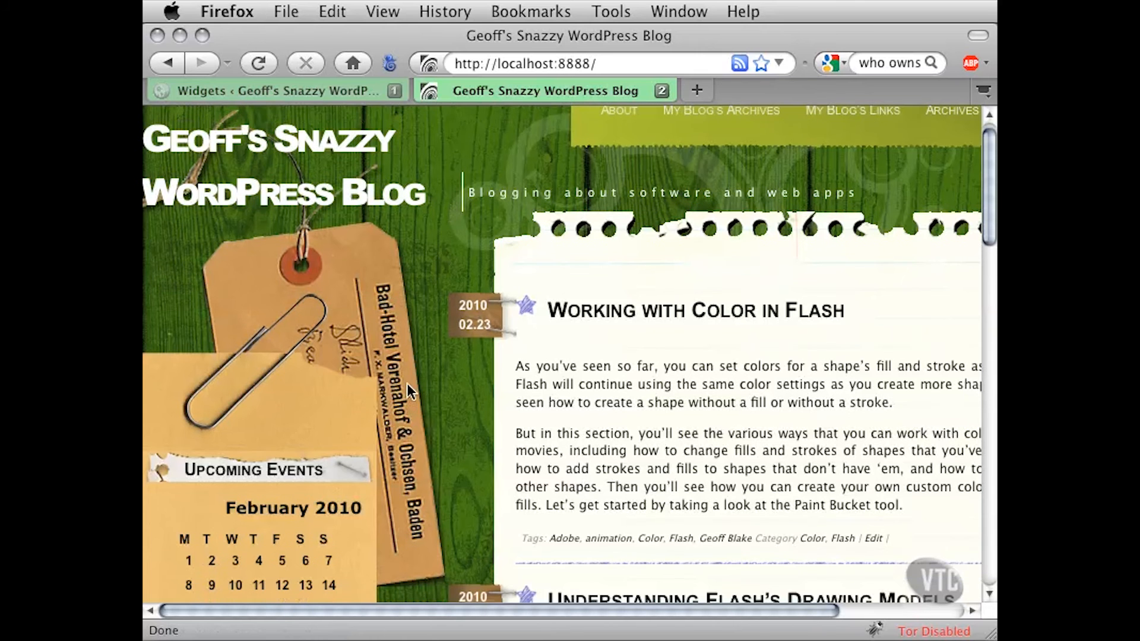
scroll(279, 465, "down", 3)
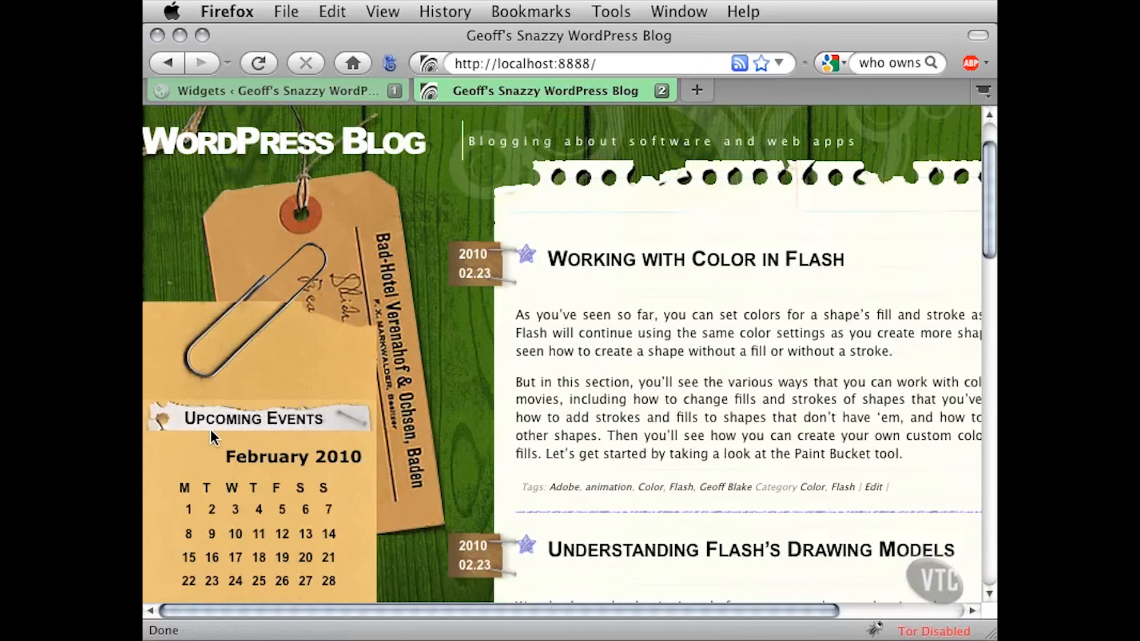
scroll(334, 468, "down", 4)
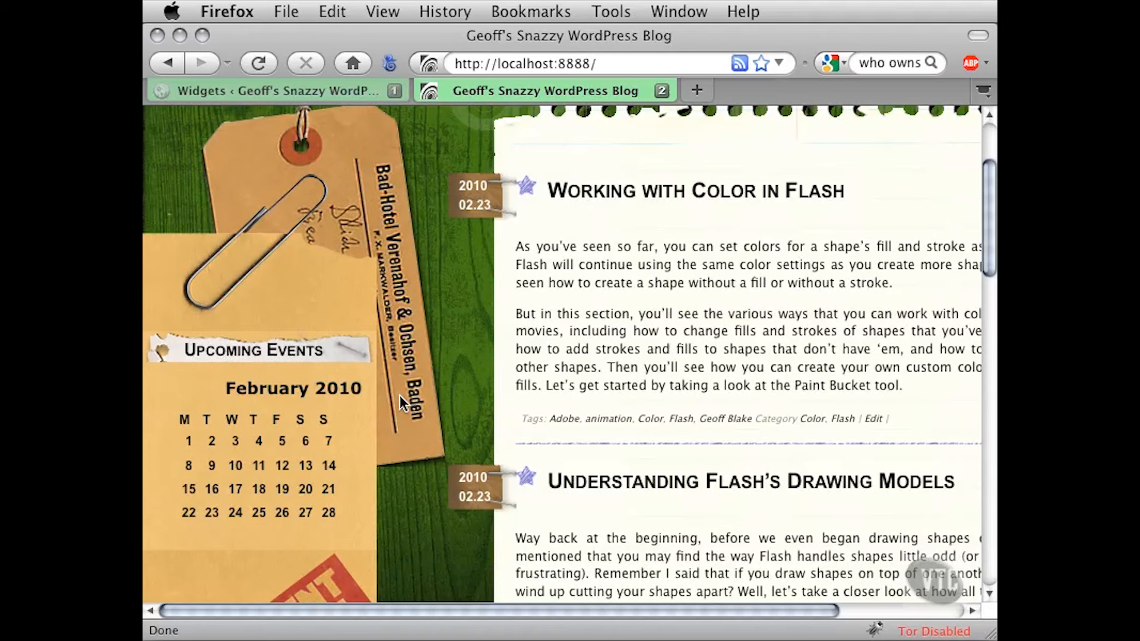
scroll(400, 394, "down", 10)
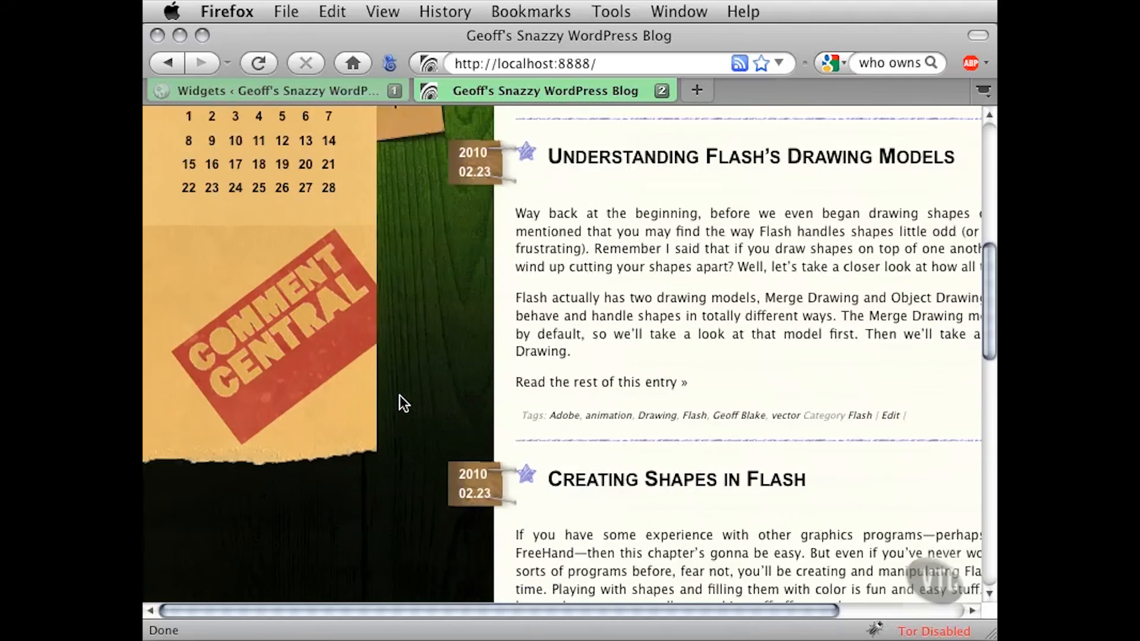
scroll(400, 394, "up", 6)
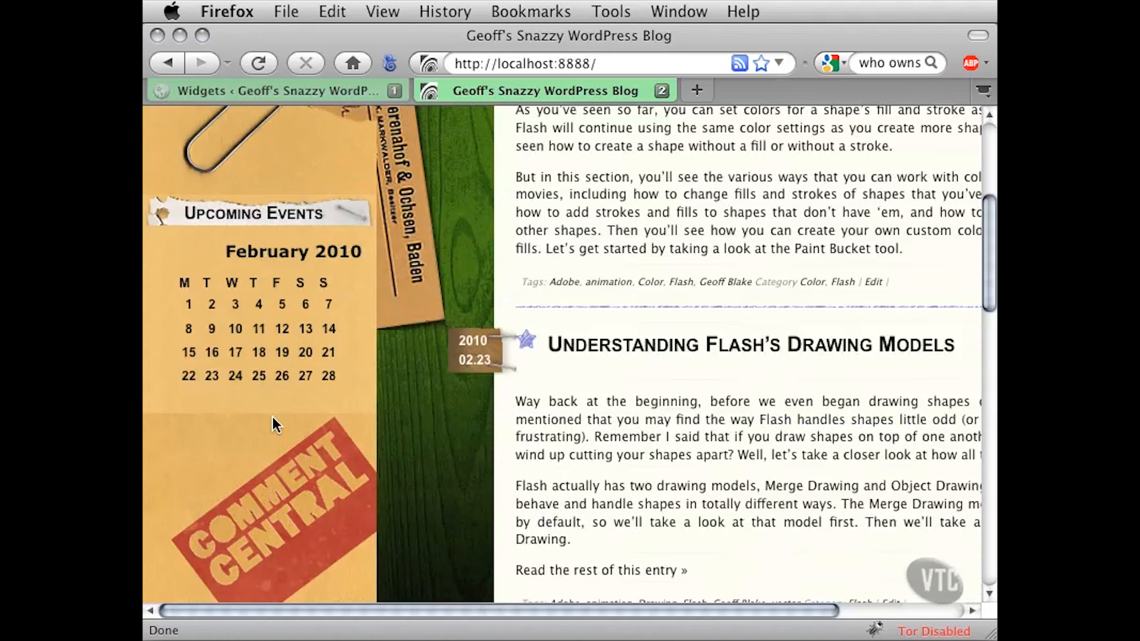
scroll(394, 357, "up", 2)
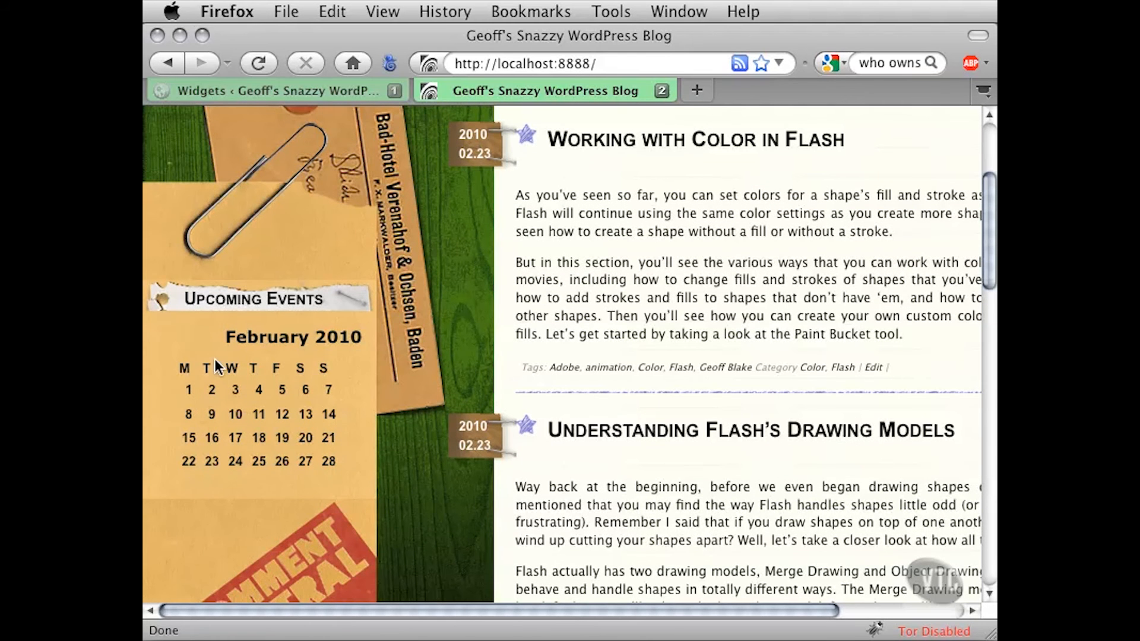
left_click_drag(229, 303, 310, 296)
left_click(318, 295)
Back on the Widgets page, add the Archives widget below Calendar, titled "My Blog's Archives" with post counts shown, and save it.
left_click(236, 98)
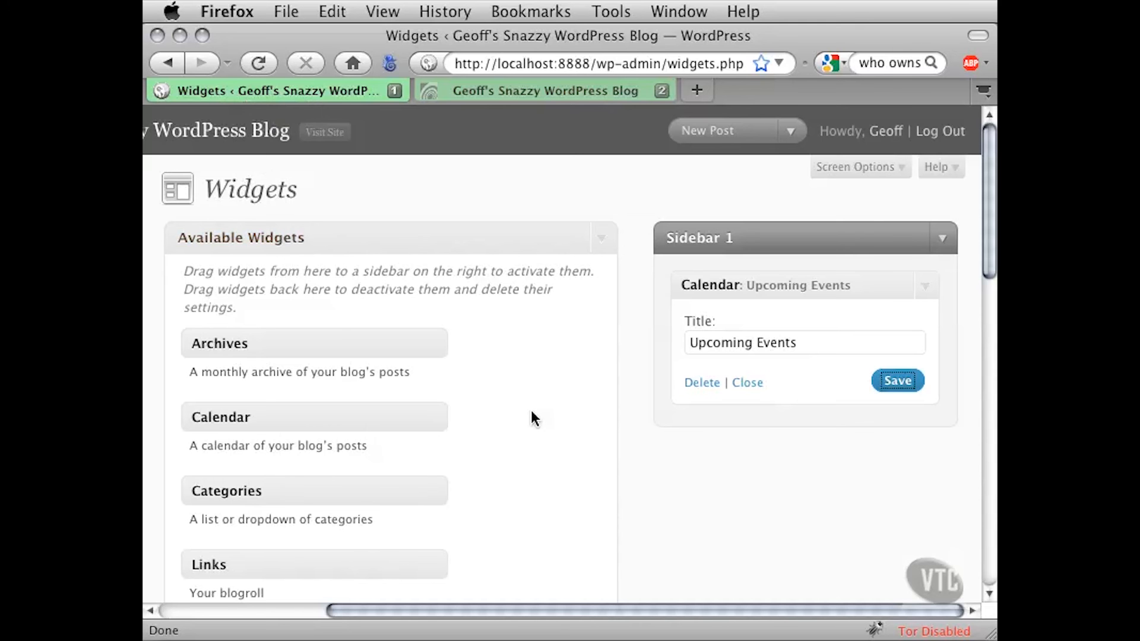
scroll(574, 429, "down", 3)
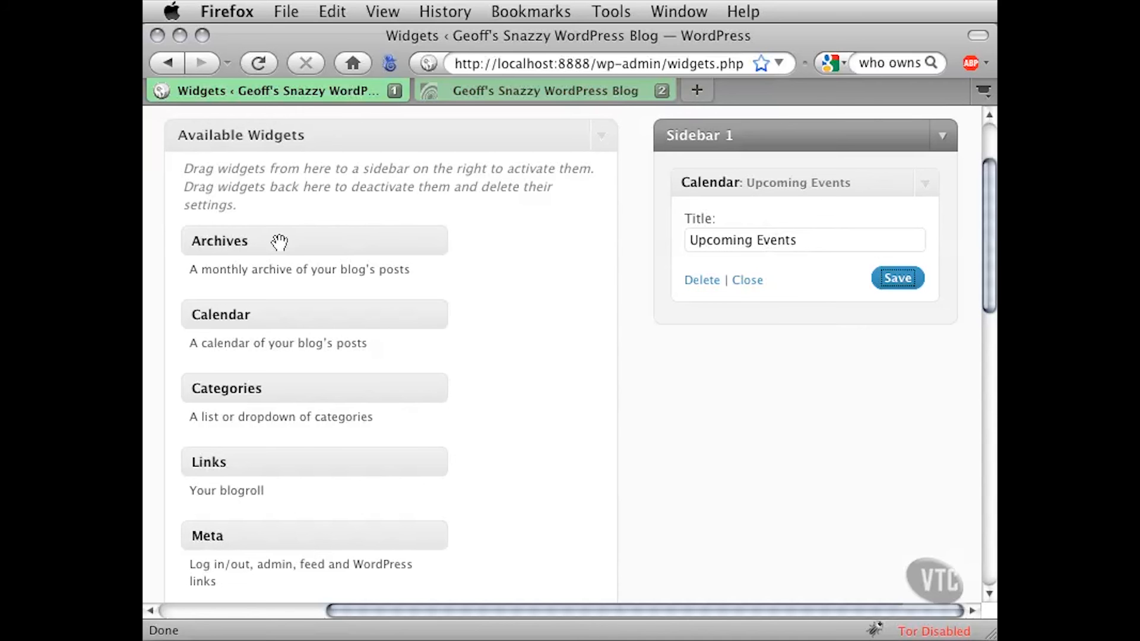
left_click_drag(268, 241, 742, 334)
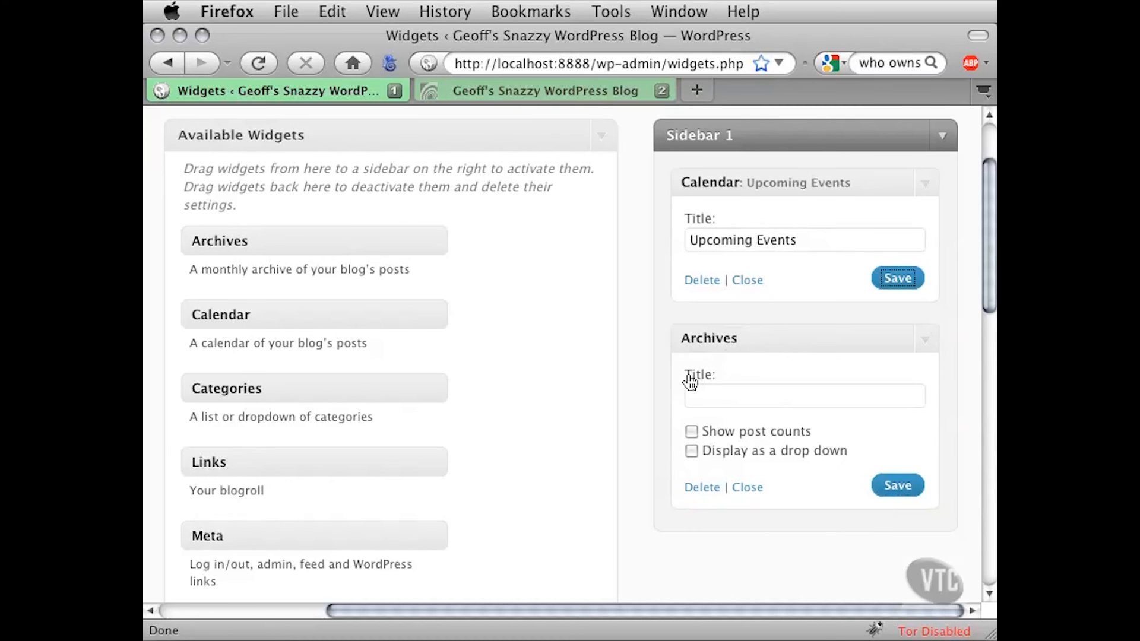
left_click(727, 394)
type("My Bl")
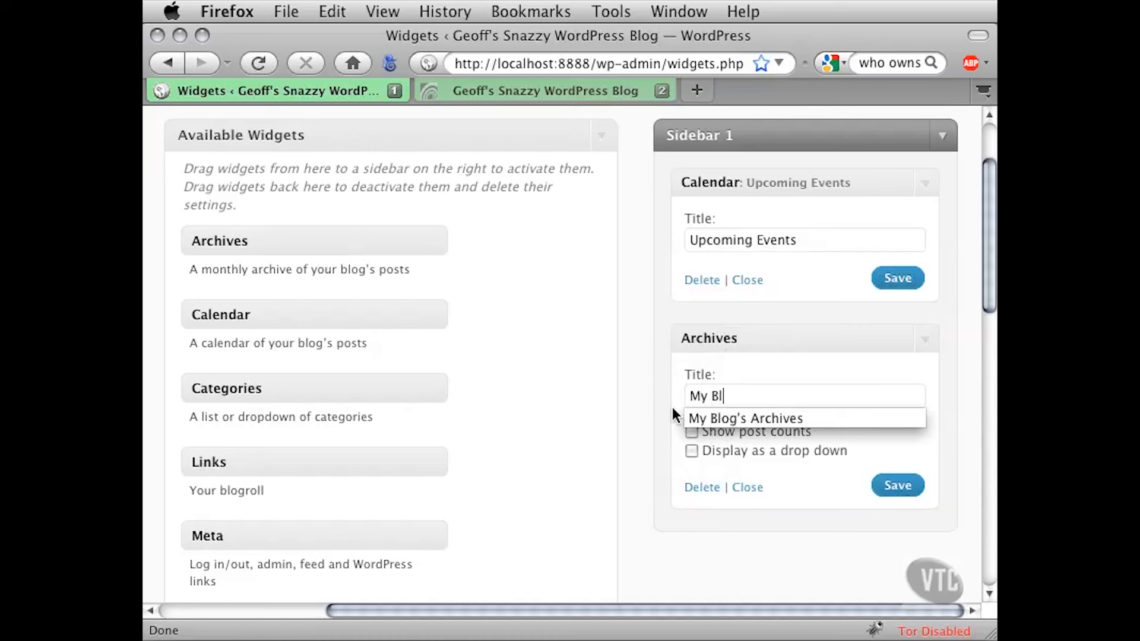
type("og's Archives")
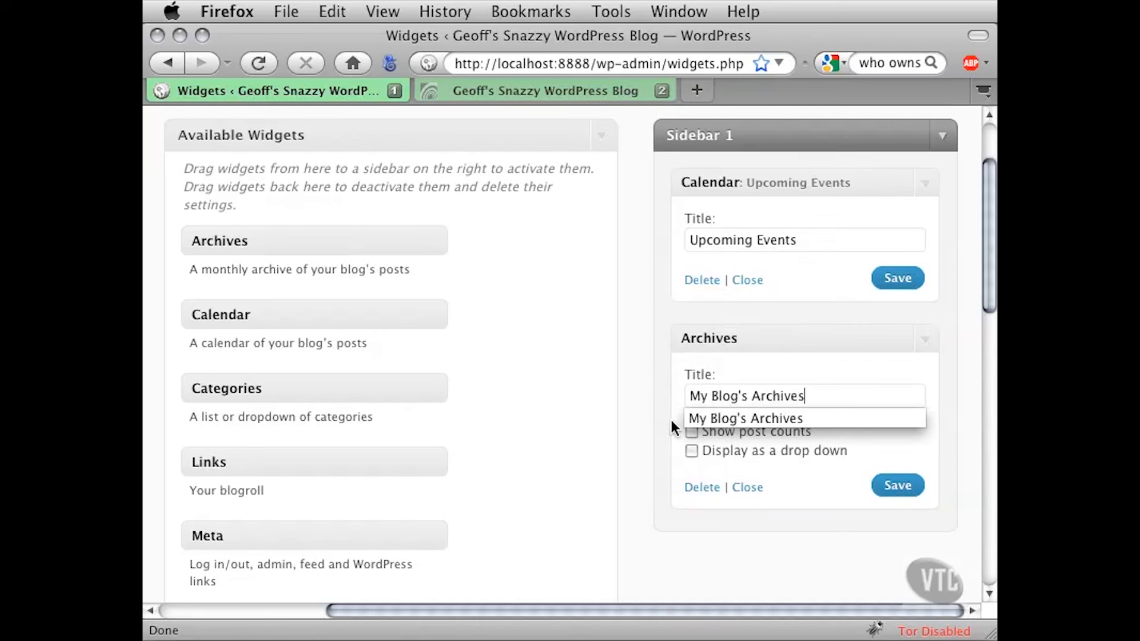
left_click(666, 422)
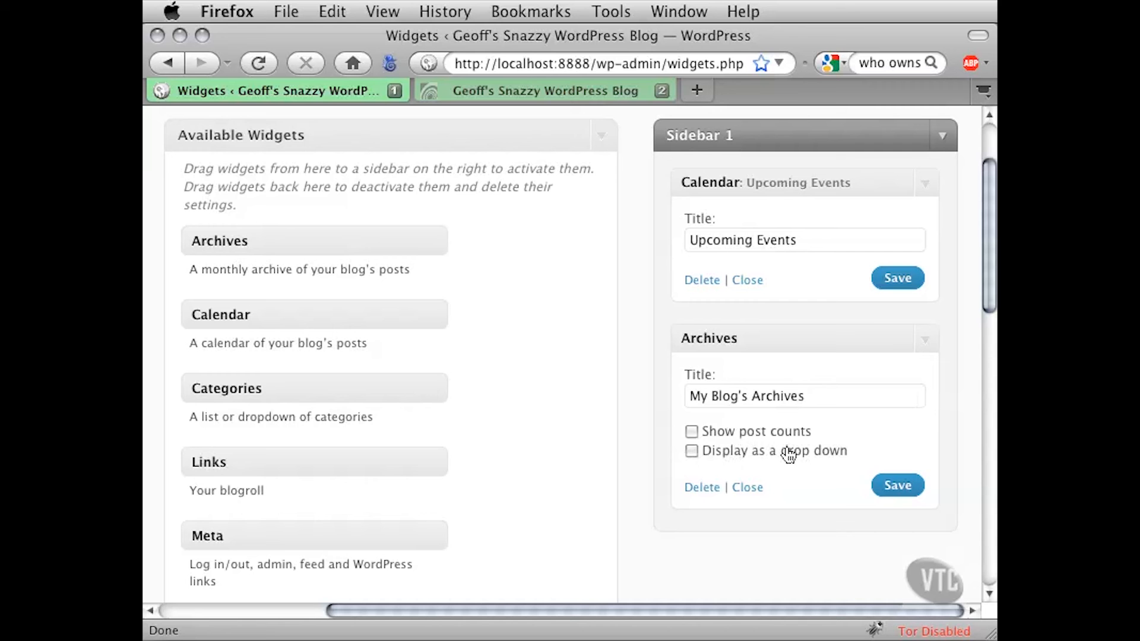
left_click(692, 432)
left_click(885, 490)
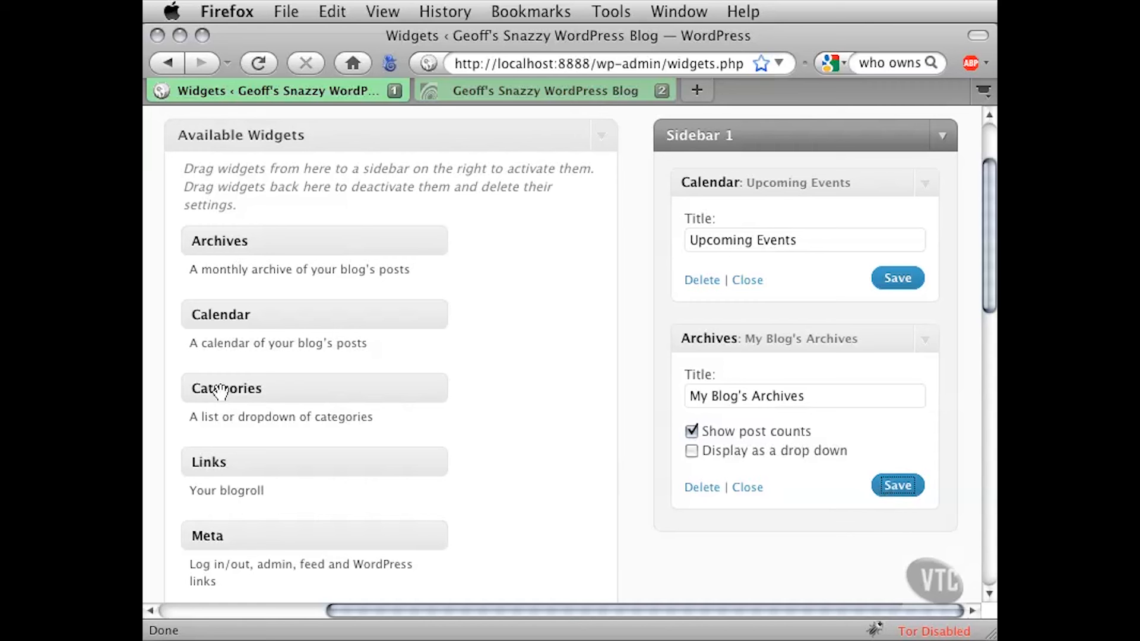
Add the Categories widget below Archives, titled "My Blog's Categories" with post counts shown, and save it.
left_click_drag(217, 390, 710, 540)
scroll(631, 516, "down", 5)
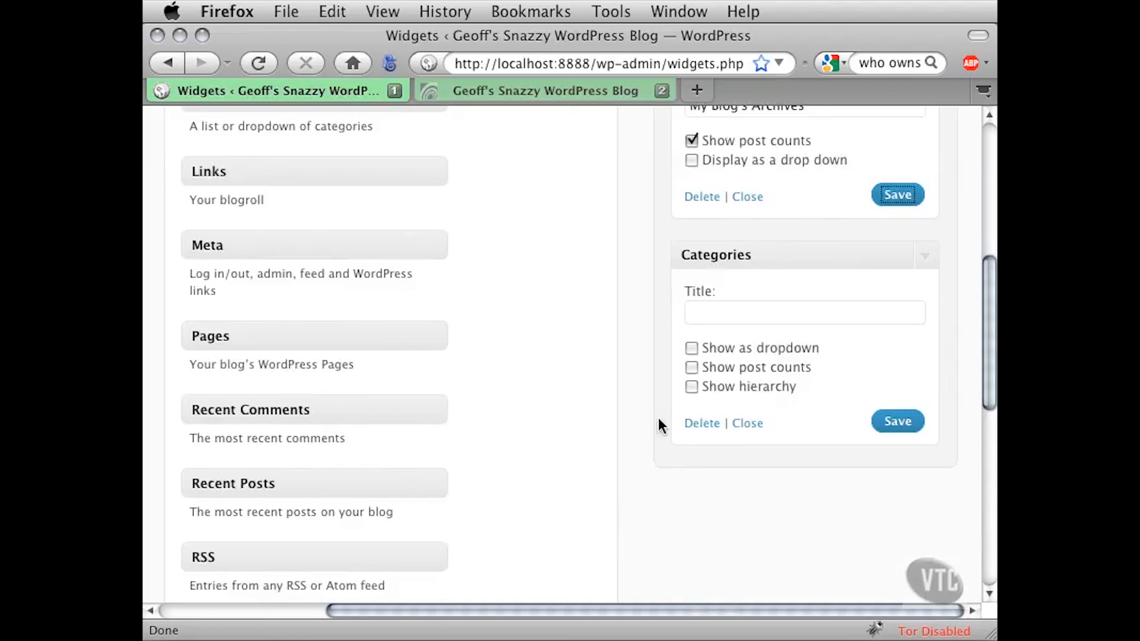
left_click(718, 309)
type("My Blog")
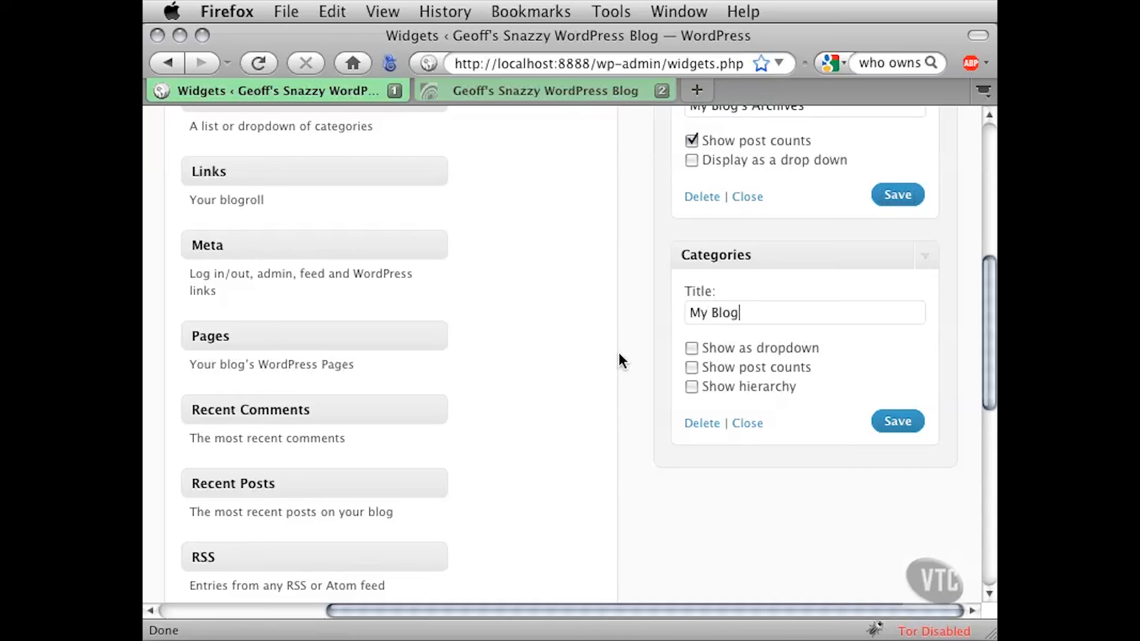
type("'s Categories")
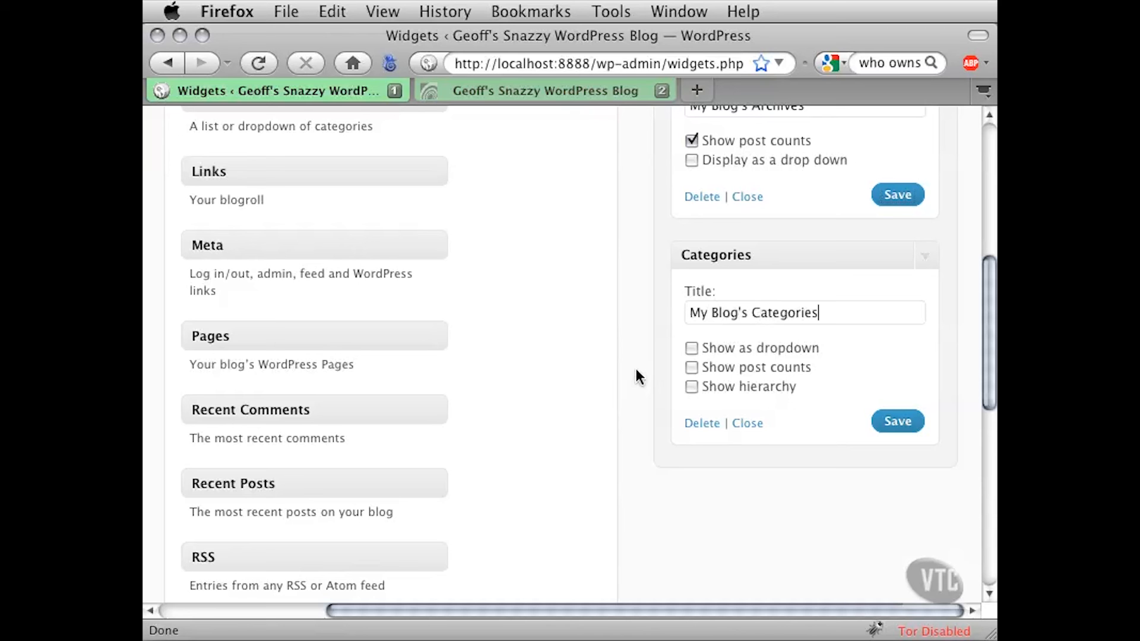
left_click(694, 366)
left_click(892, 423)
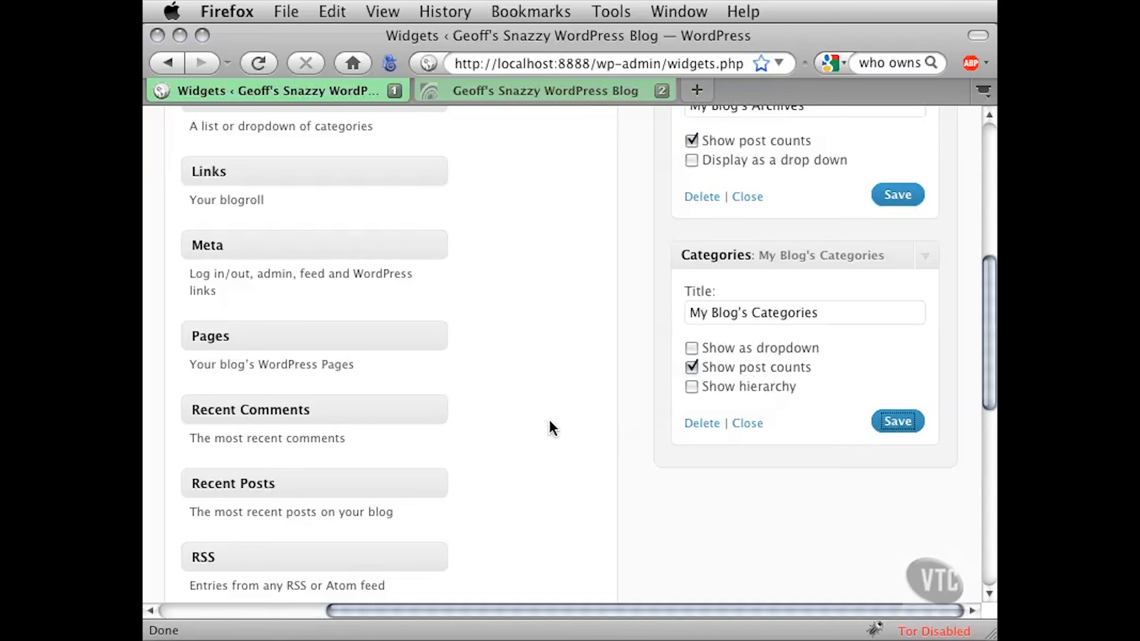
Add the Meta widget to Sidebar 1 below the Categories widget, leaving its title blank.
scroll(369, 414, "down", 1)
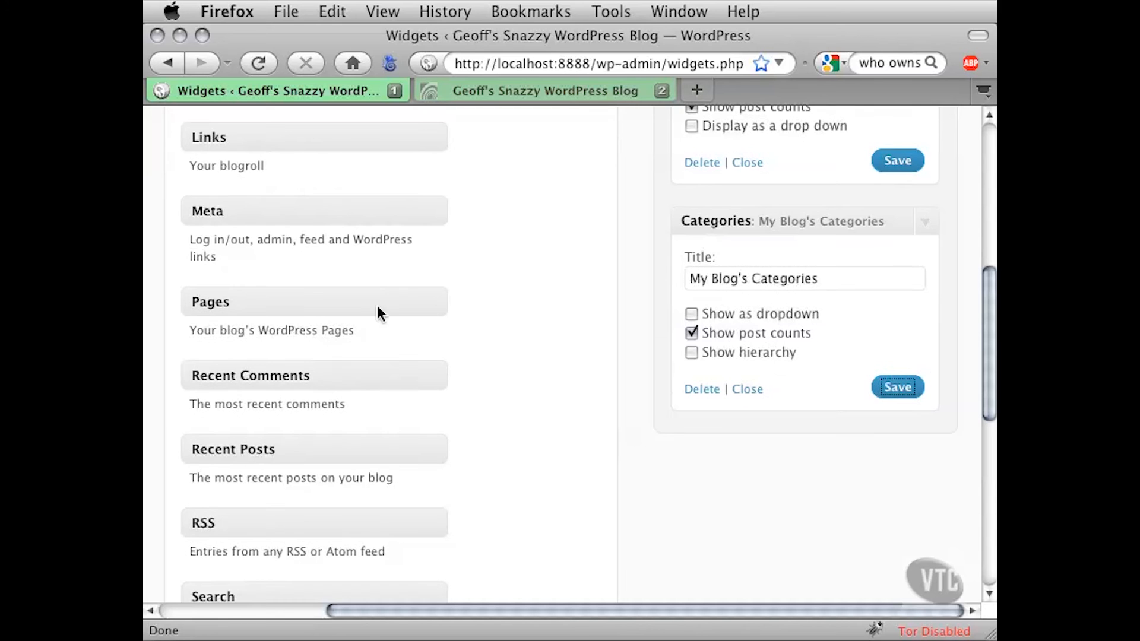
scroll(457, 341, "up", 1)
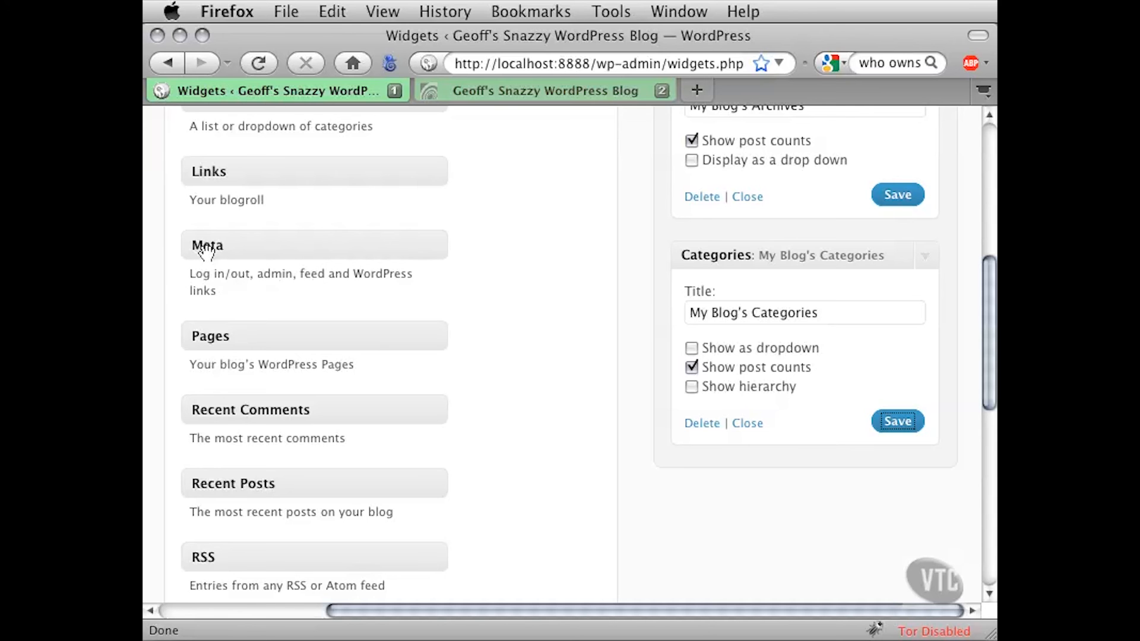
left_click_drag(193, 242, 702, 256)
left_click_drag(688, 469, 682, 502)
scroll(647, 505, "down", 4)
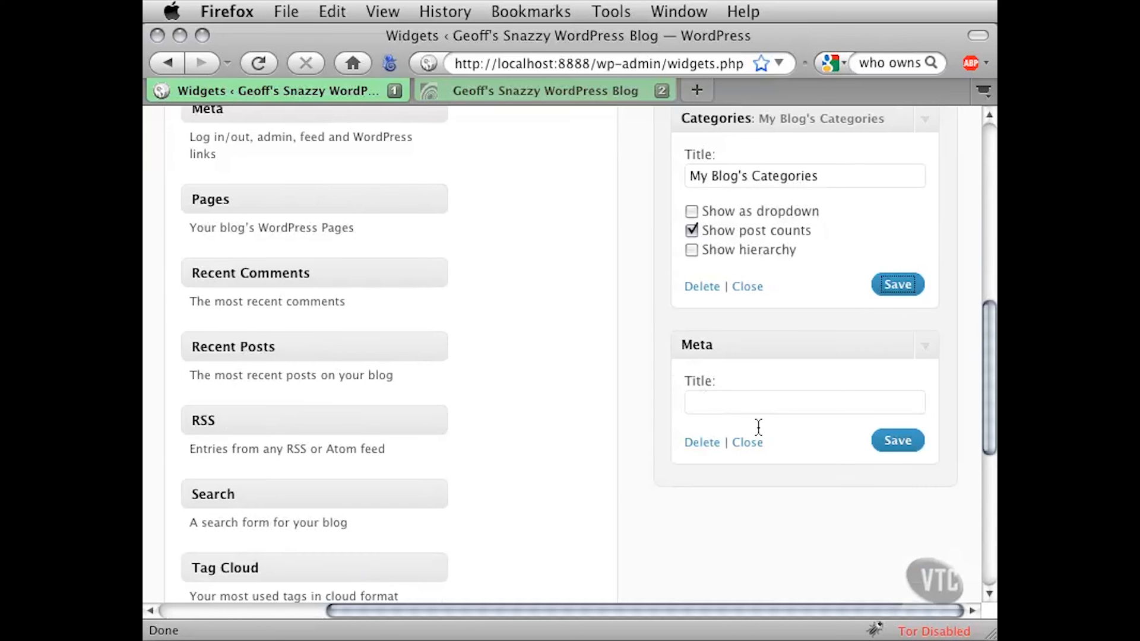
Review the widgets placed in Sidebar 1, and reload the live blog with the updated sidebar.
scroll(646, 369, "up", 10)
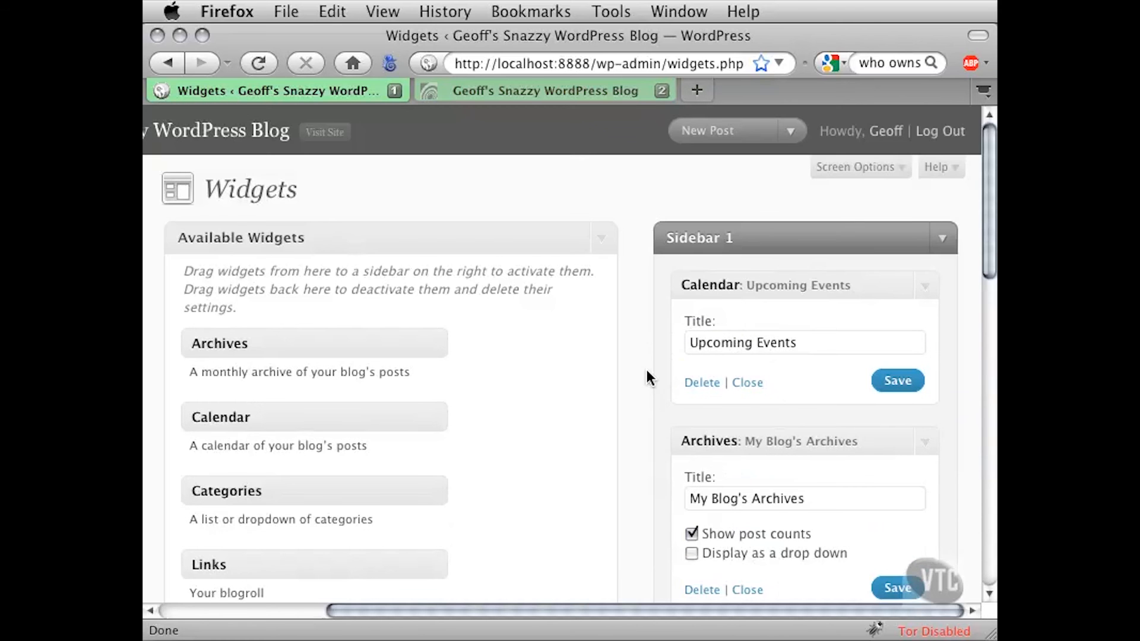
scroll(637, 455, "down", 15)
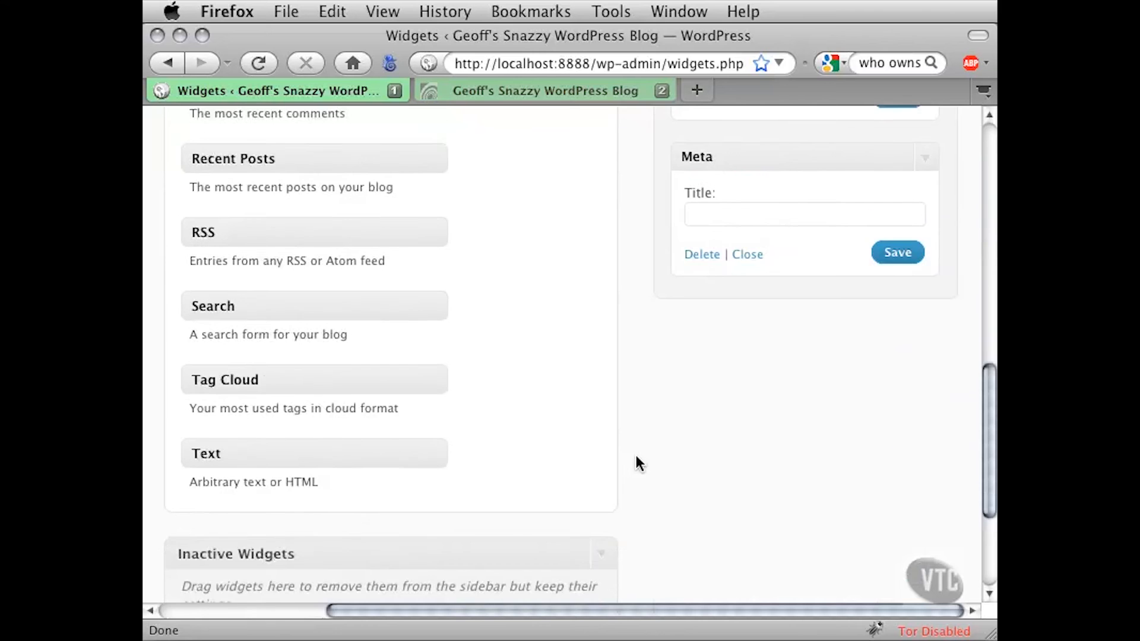
scroll(636, 455, "up", 15)
left_click(554, 92)
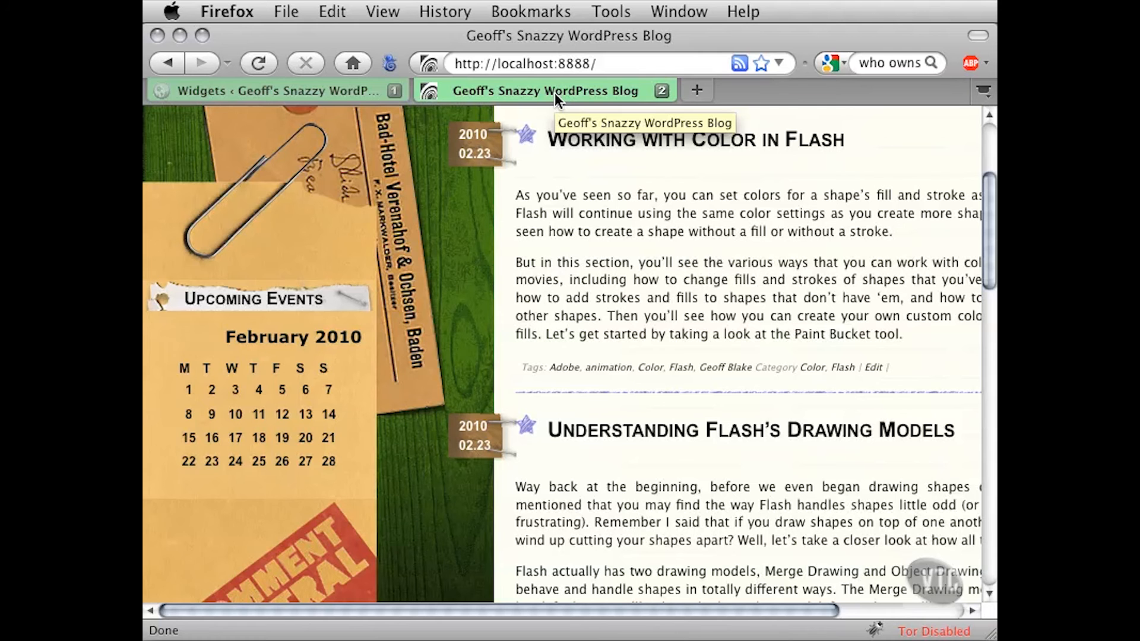
key("super+r")
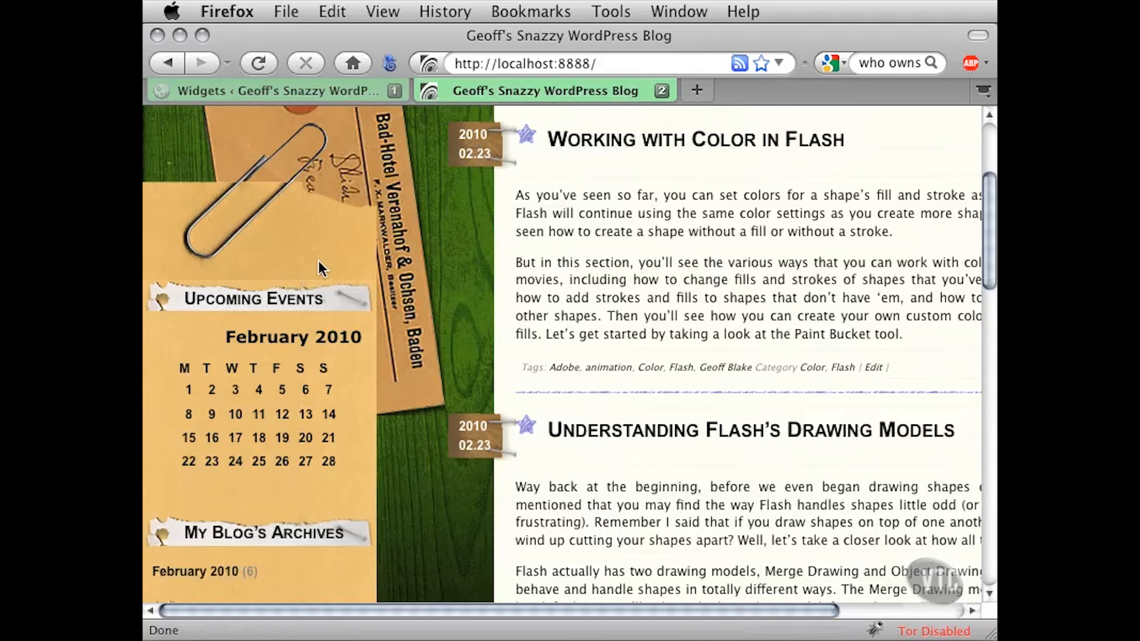
Examine the Archives, Categories and Meta sections of the live blog's sidebar, including the post counts beside the entries.
scroll(268, 276, "down", 1)
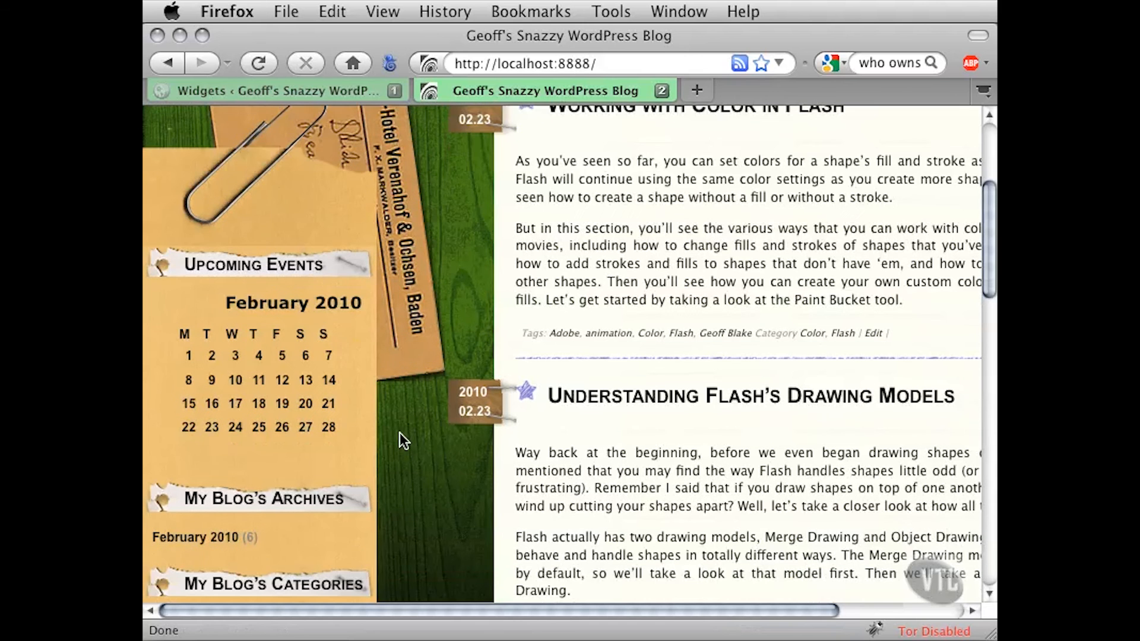
scroll(401, 432, "down", 6)
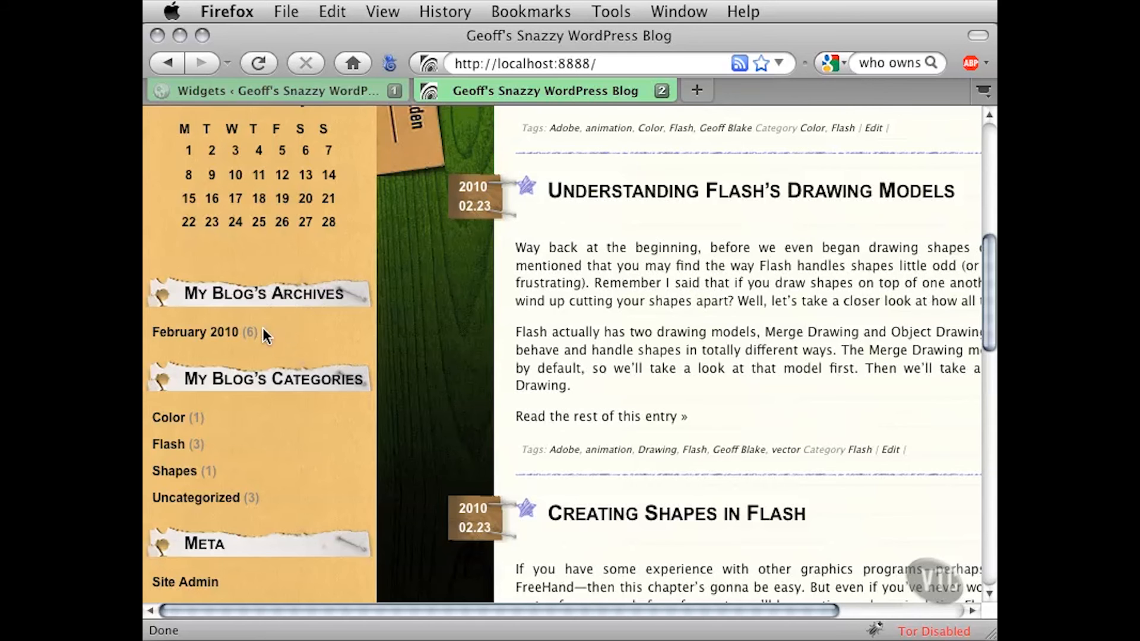
left_click_drag(252, 334, 242, 332)
scroll(340, 351, "down", 4)
left_click_drag(198, 243, 324, 250)
left_click(244, 283)
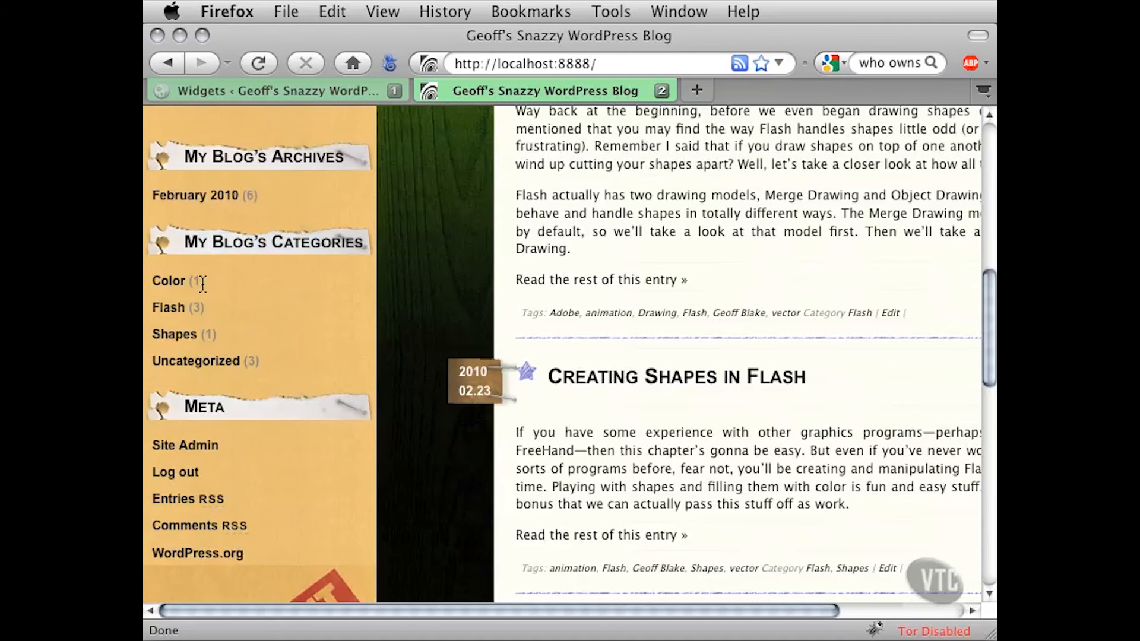
scroll(280, 340, "down", 3)
left_click_drag(202, 322, 237, 323)
left_click(240, 324)
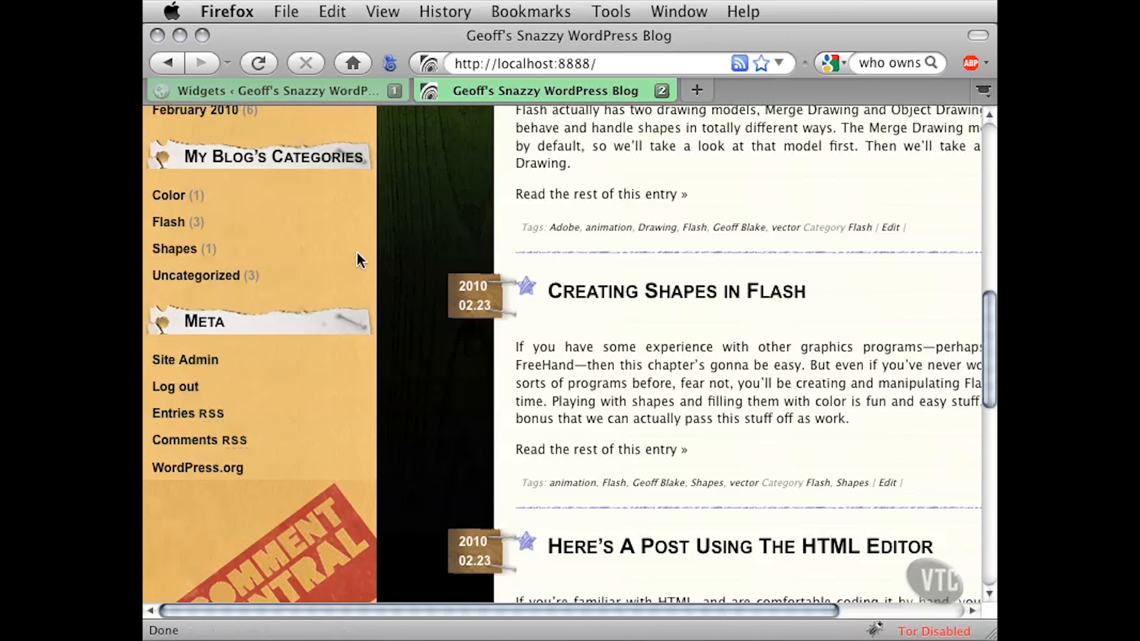
scroll(333, 359, "up", 2)
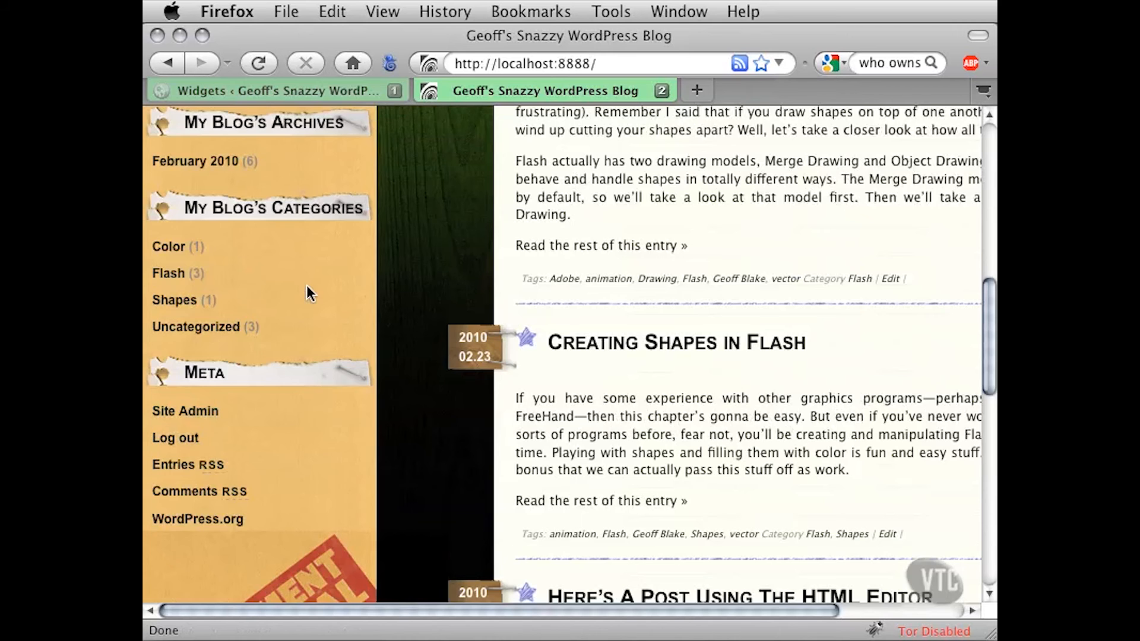
Compare the live blog's sidebar, from the Upcoming Events calendar down to the Meta section, with the setup on the Widgets page.
scroll(306, 287, "up", 10)
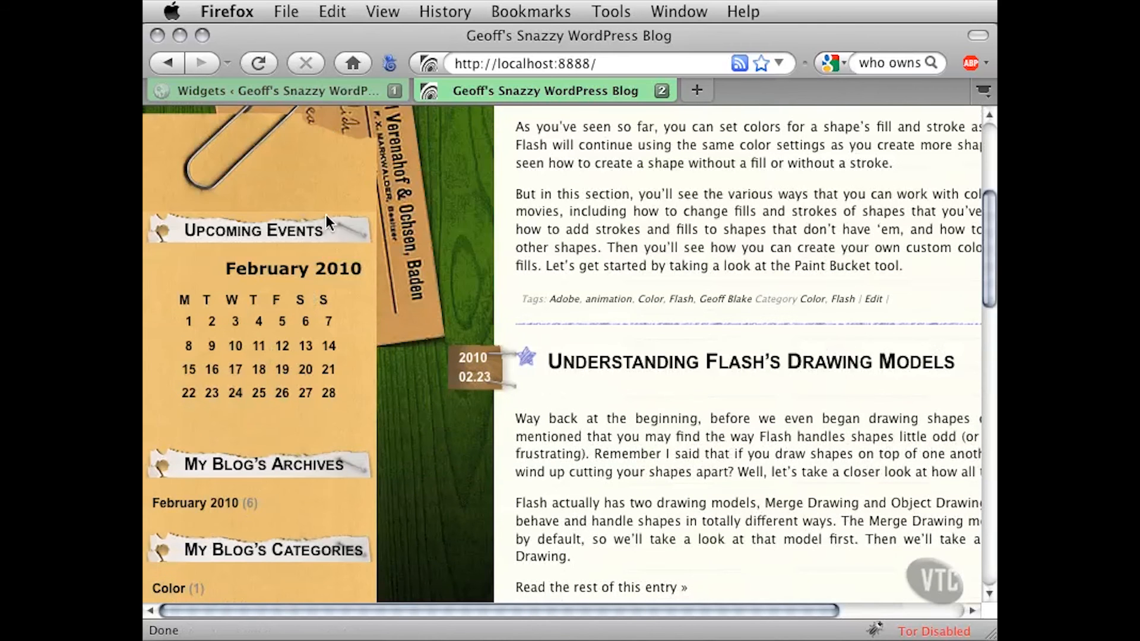
left_click(320, 93)
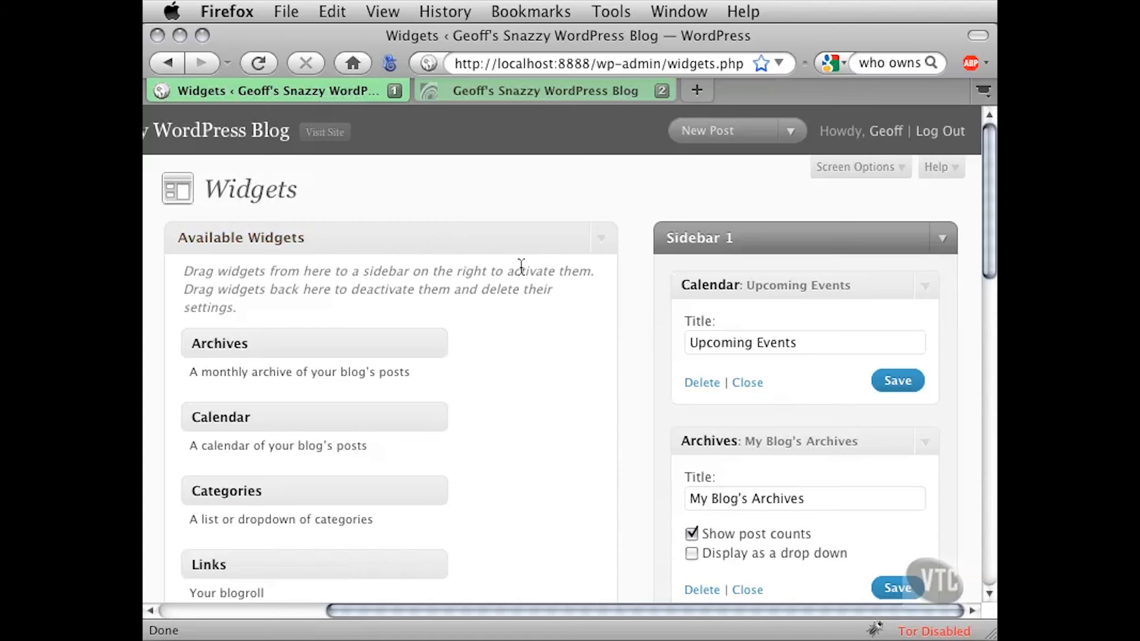
scroll(660, 365, "down", 5)
key("ctrl+Tab")
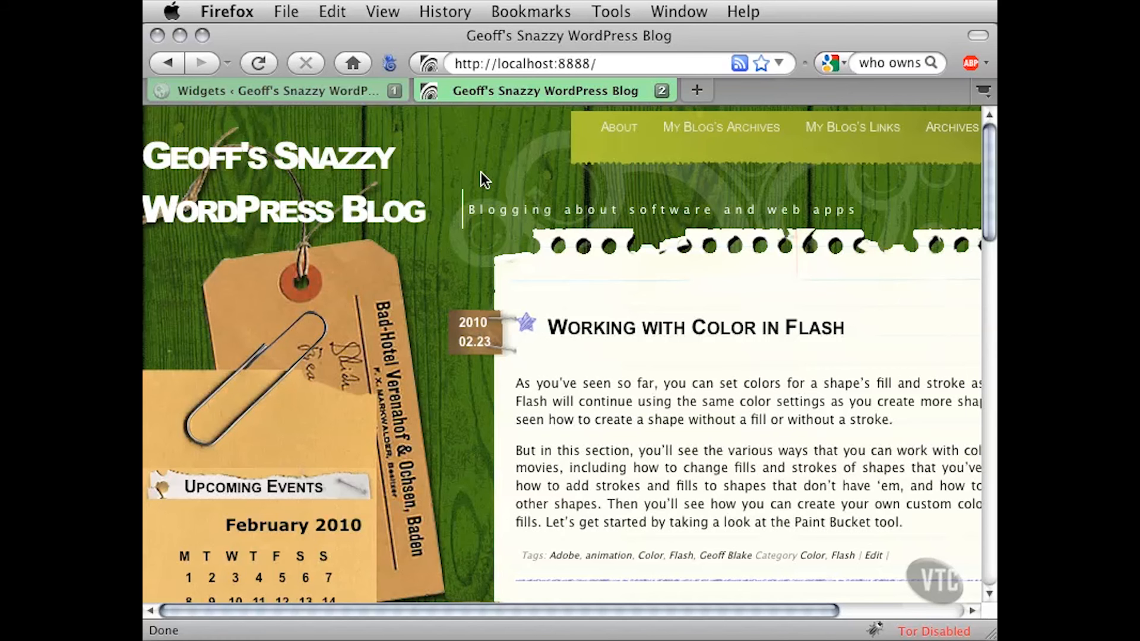
scroll(458, 340, "down", 8)
scroll(458, 345, "down", 3)
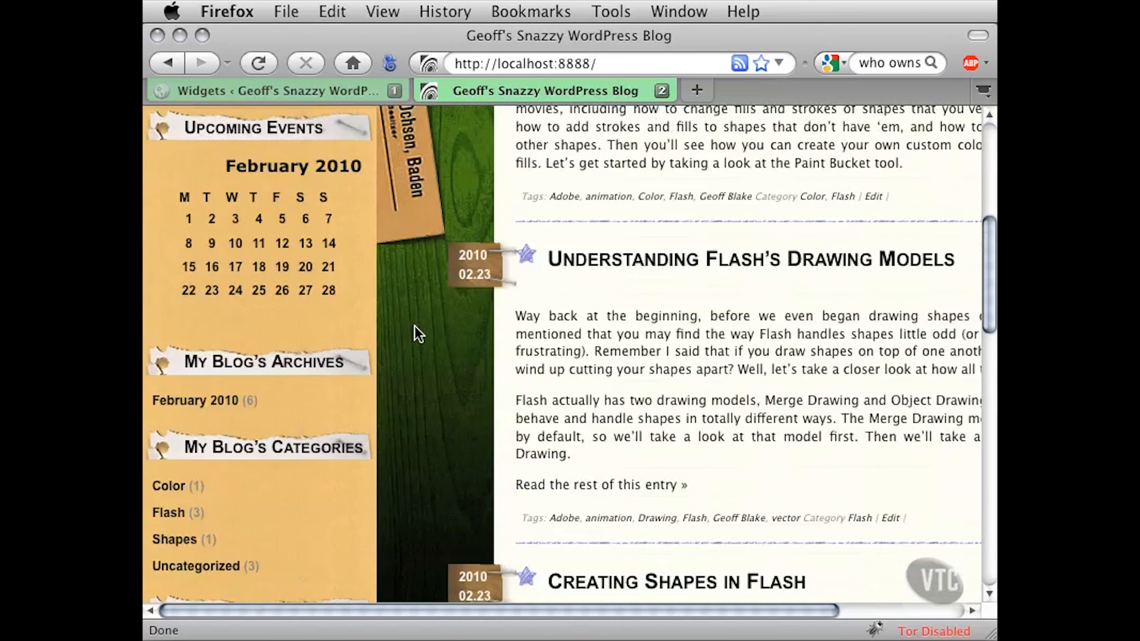
scroll(392, 321, "down", 6)
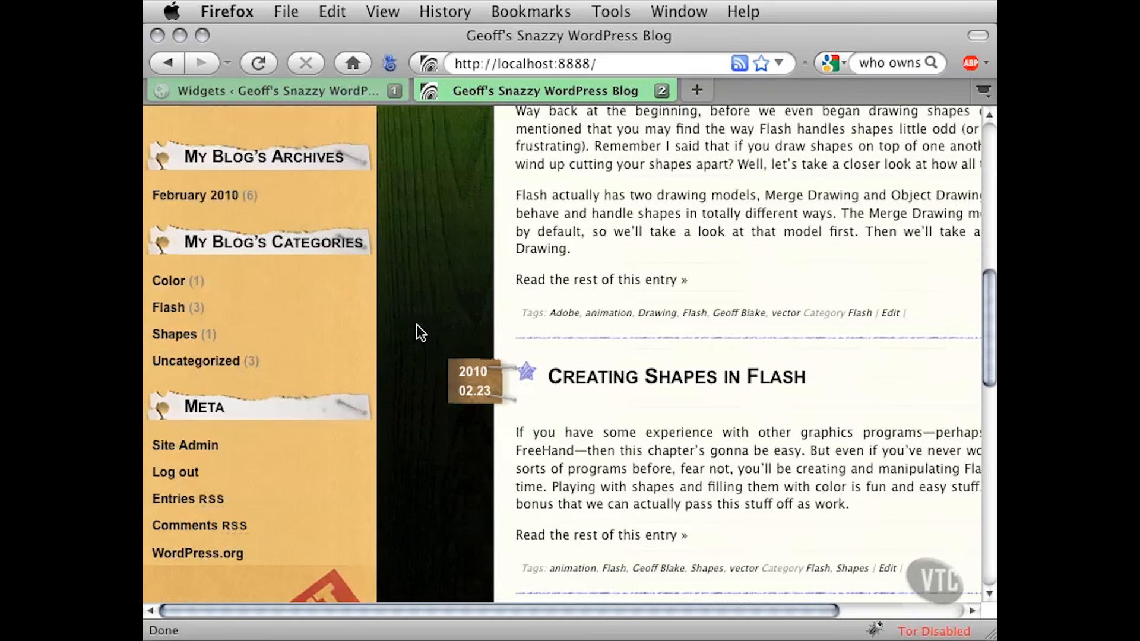
scroll(417, 324, "up", 8)
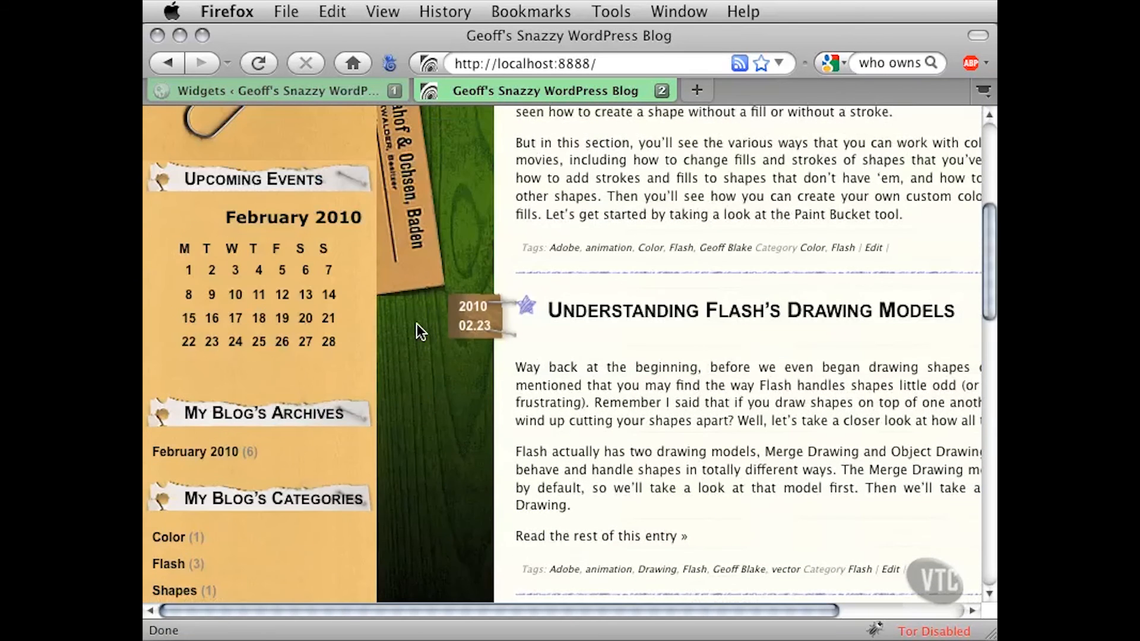
scroll(417, 325, "up", 3)
scroll(417, 324, "down", 4)
scroll(417, 325, "down", 1)
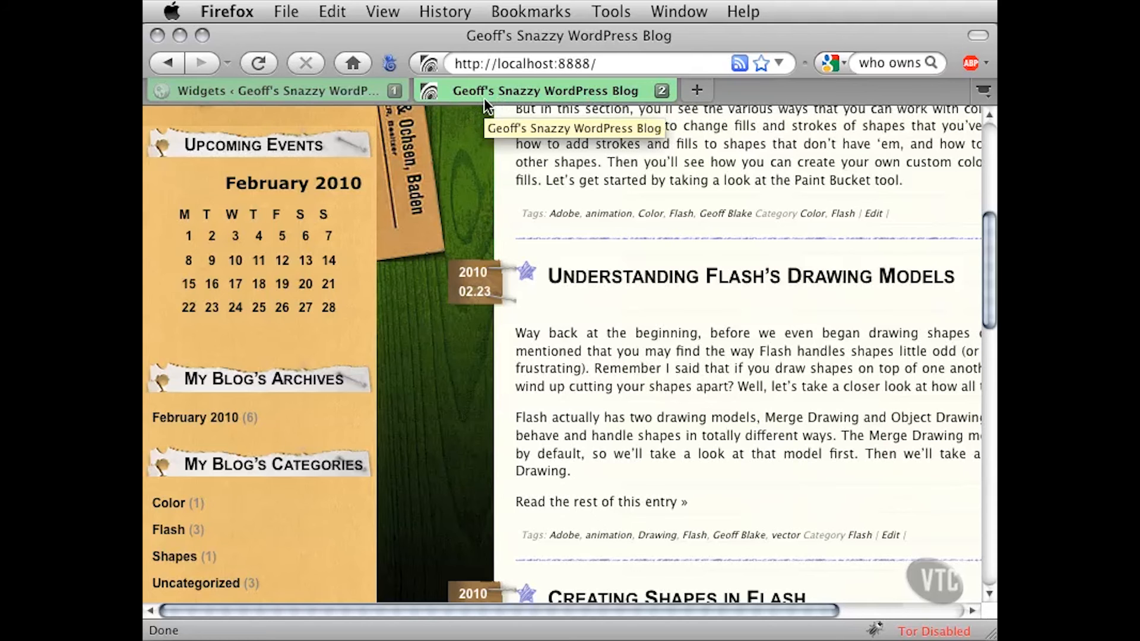
Review the settings of the Calendar, Archives, Categories and Meta widgets in Sidebar 1 on the Widgets page.
left_click(307, 90)
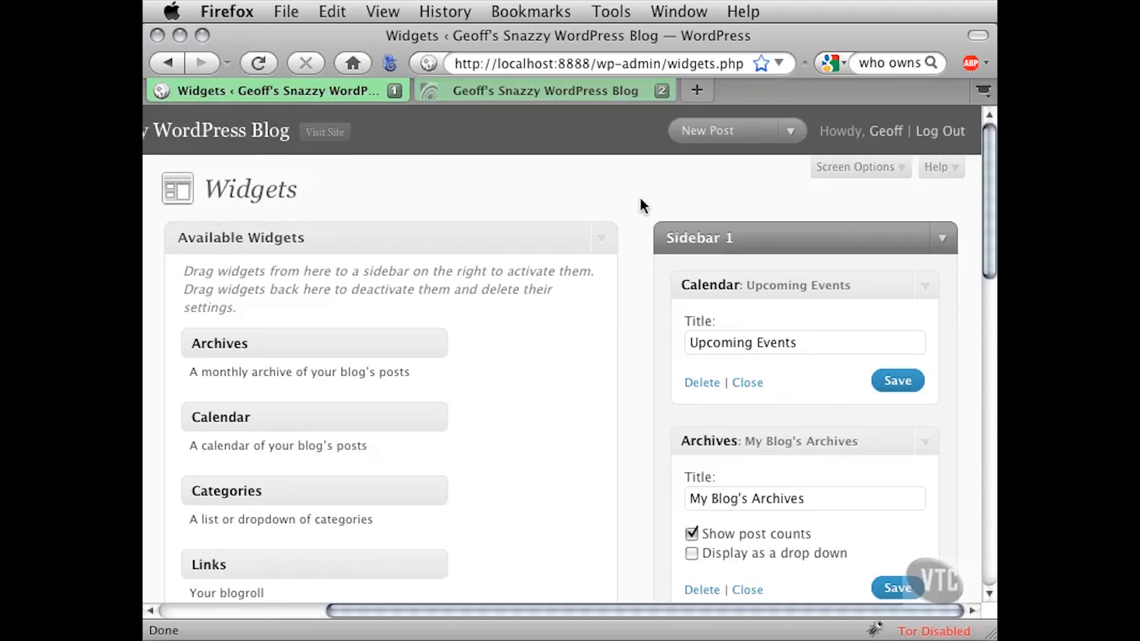
scroll(642, 204, "down", 3)
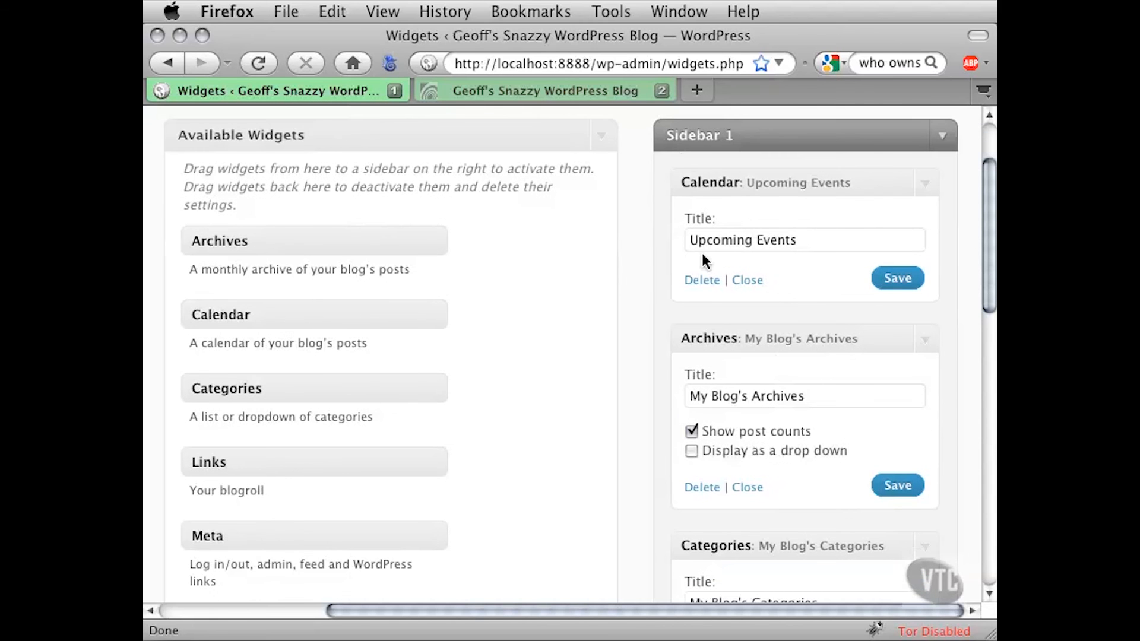
scroll(638, 282, "down", 5)
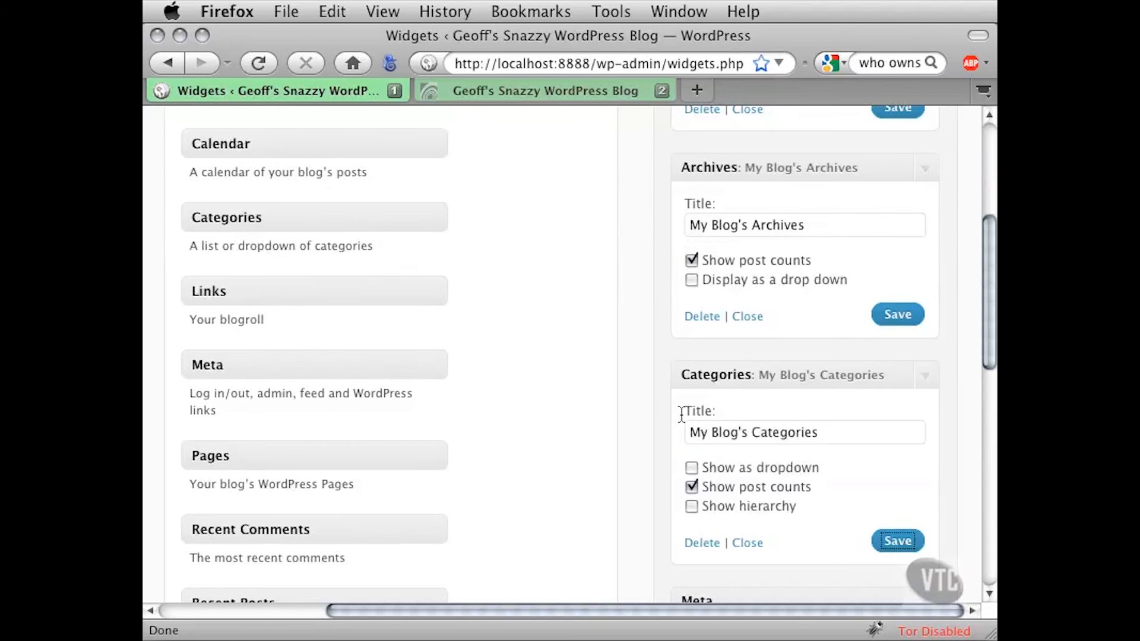
scroll(639, 421, "down", 7)
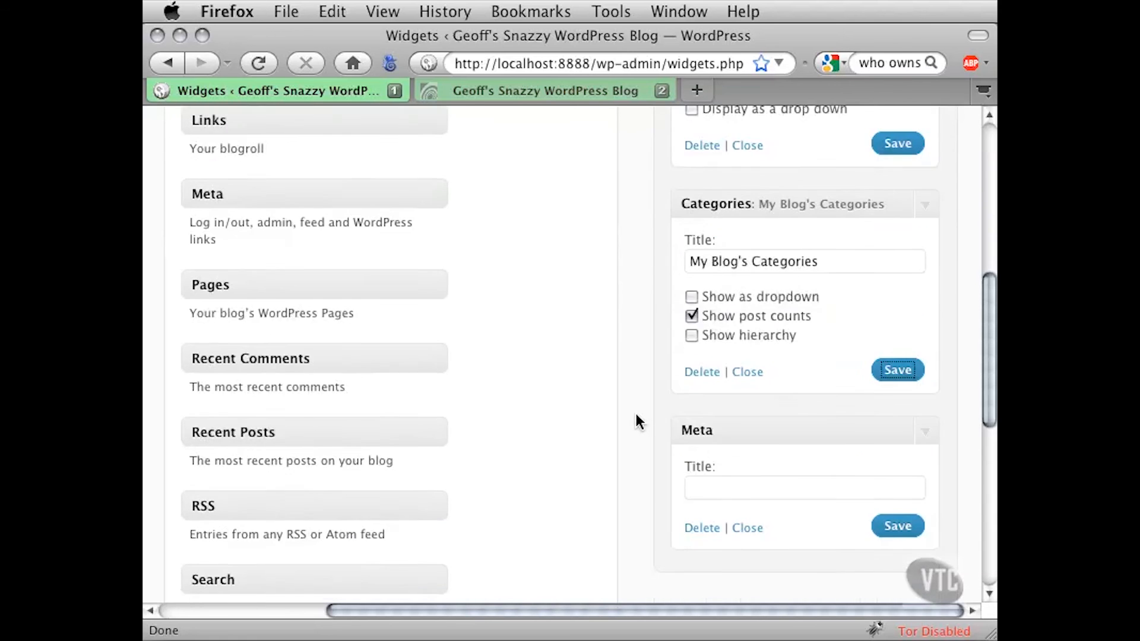
scroll(638, 422, "up", 5)
scroll(636, 414, "up", 8)
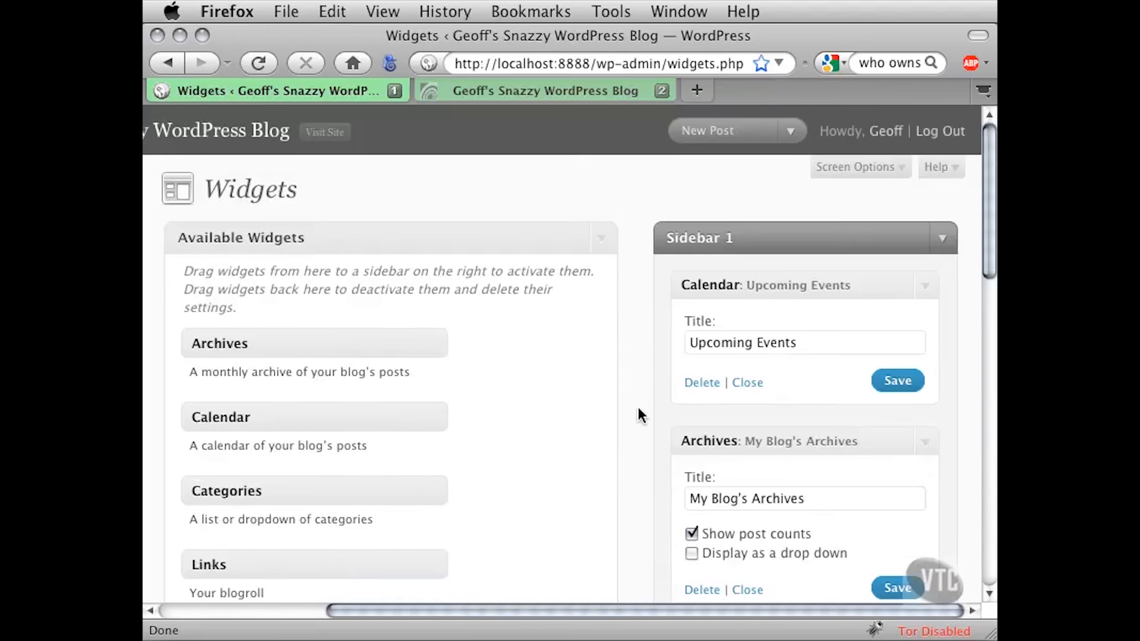
scroll(638, 408, "down", 1)
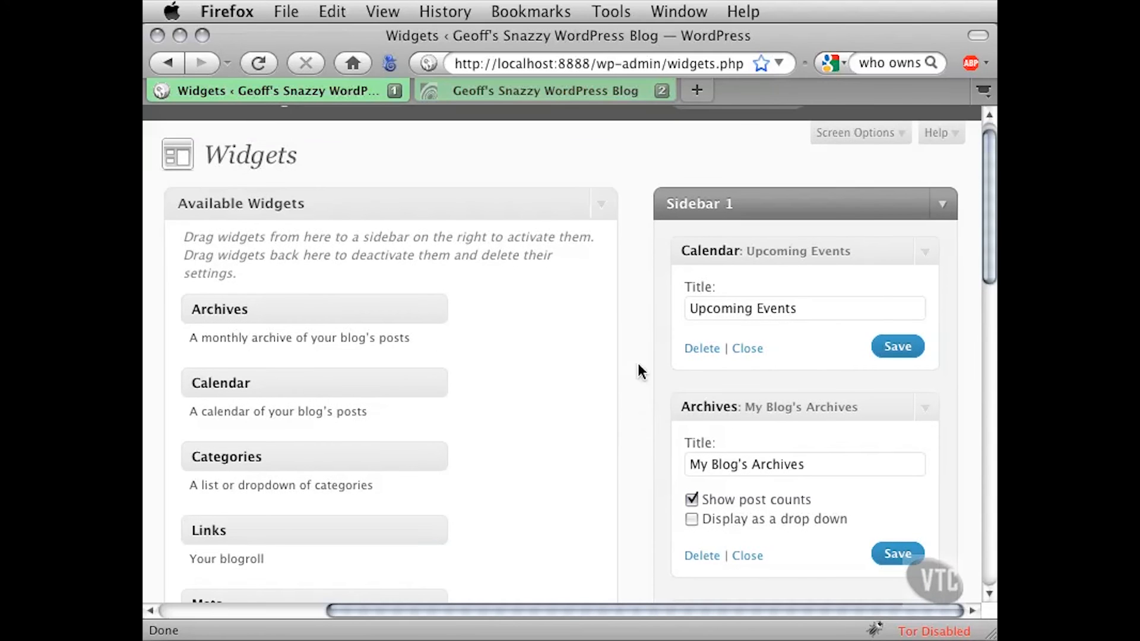
scroll(639, 373, "down", 1)
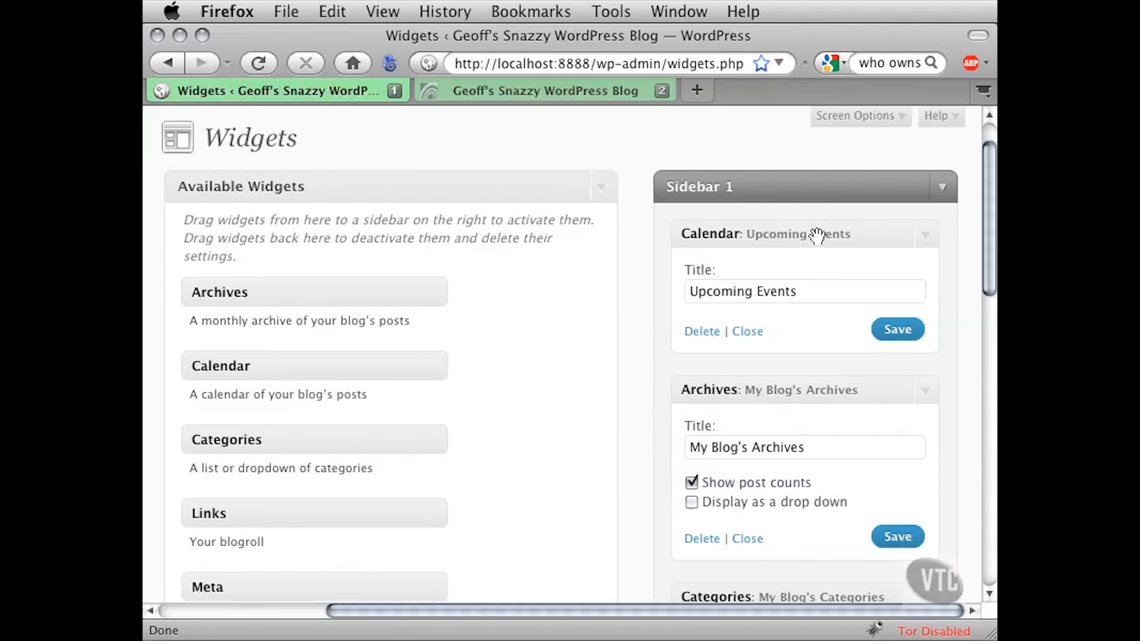
Collapse the settings of the Calendar, Archives, Categories and Meta widgets in Sidebar 1 so only their headings show.
left_click(928, 241)
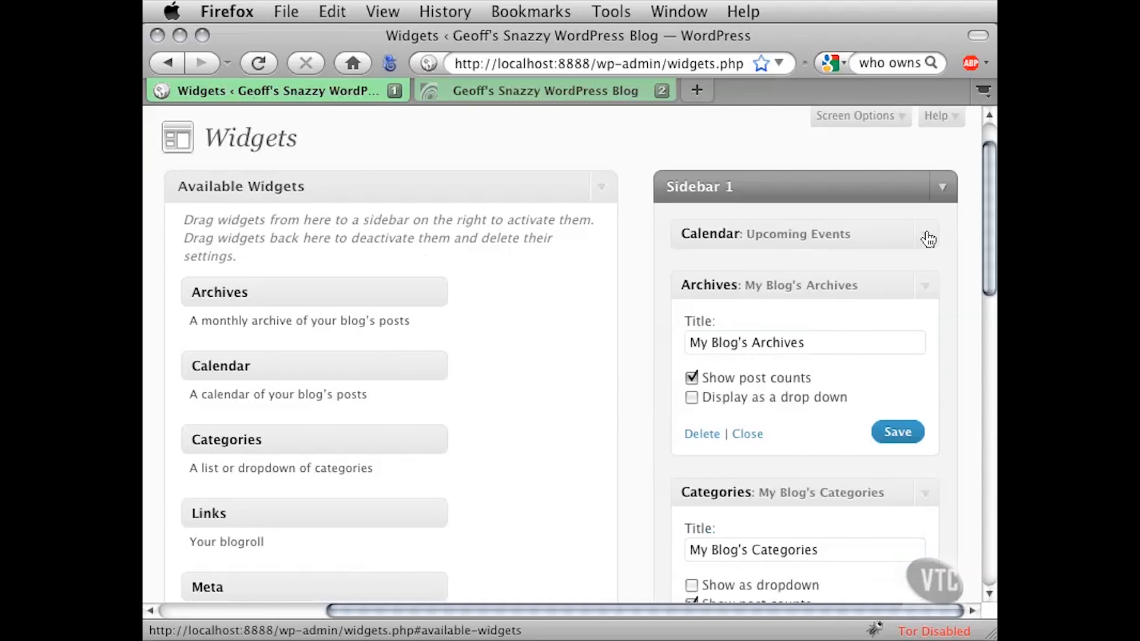
left_click(927, 291)
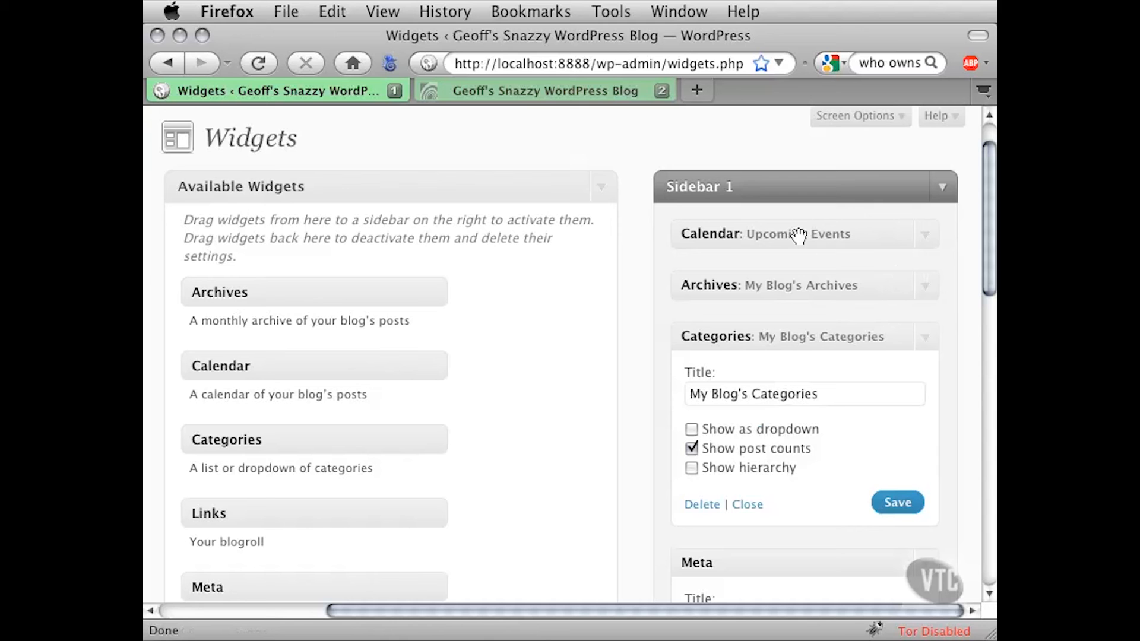
left_click(927, 237)
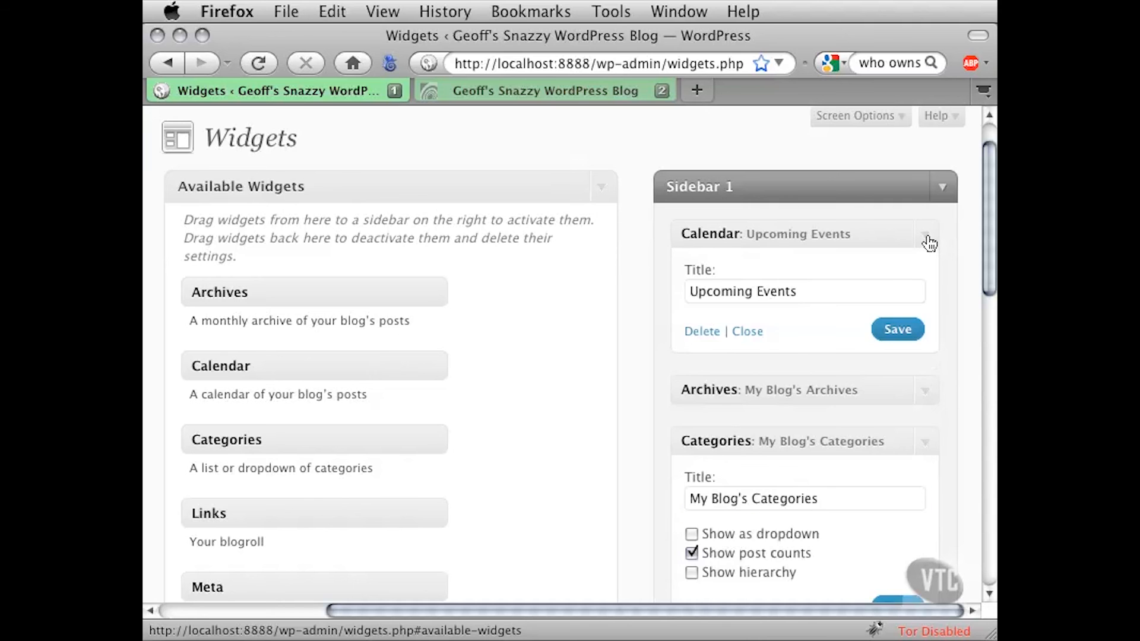
left_click(927, 239)
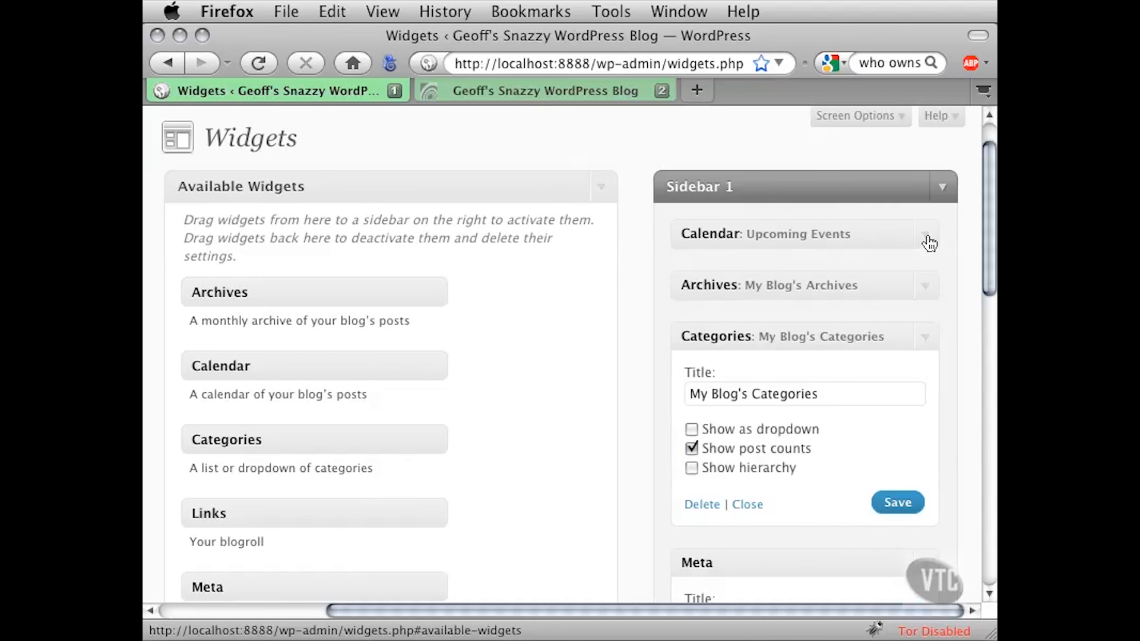
left_click(928, 288)
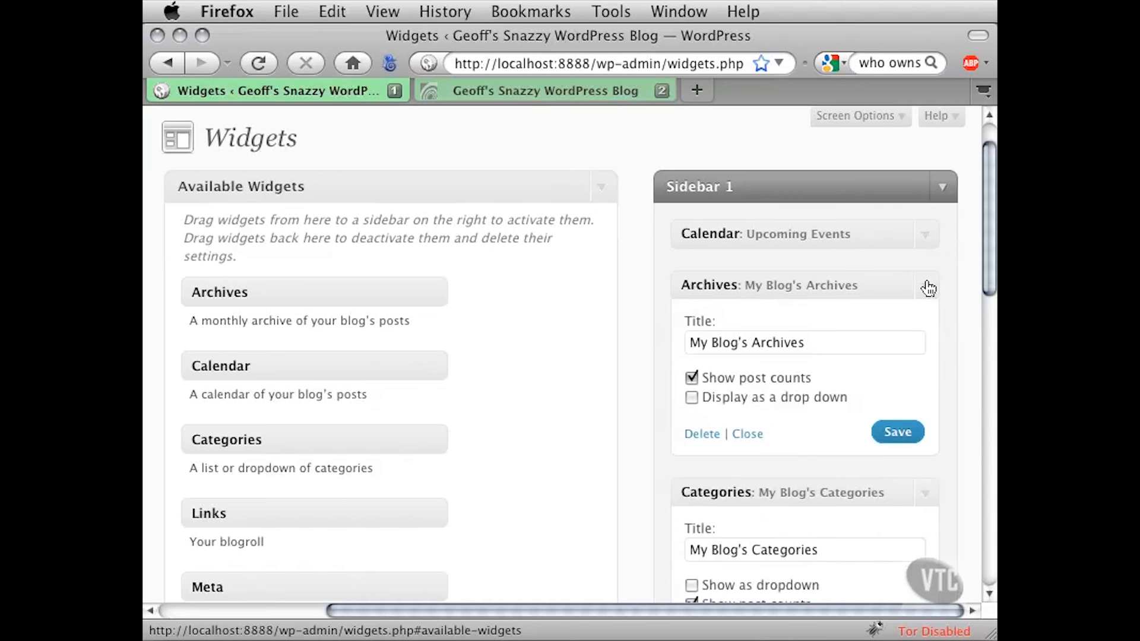
left_click(928, 289)
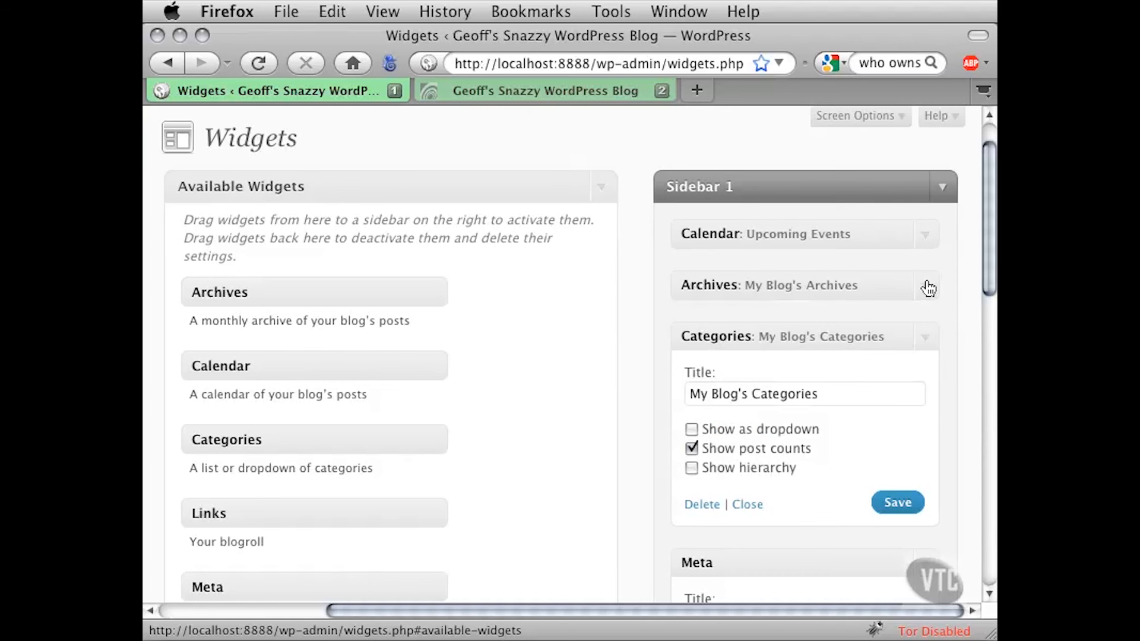
left_click(924, 338)
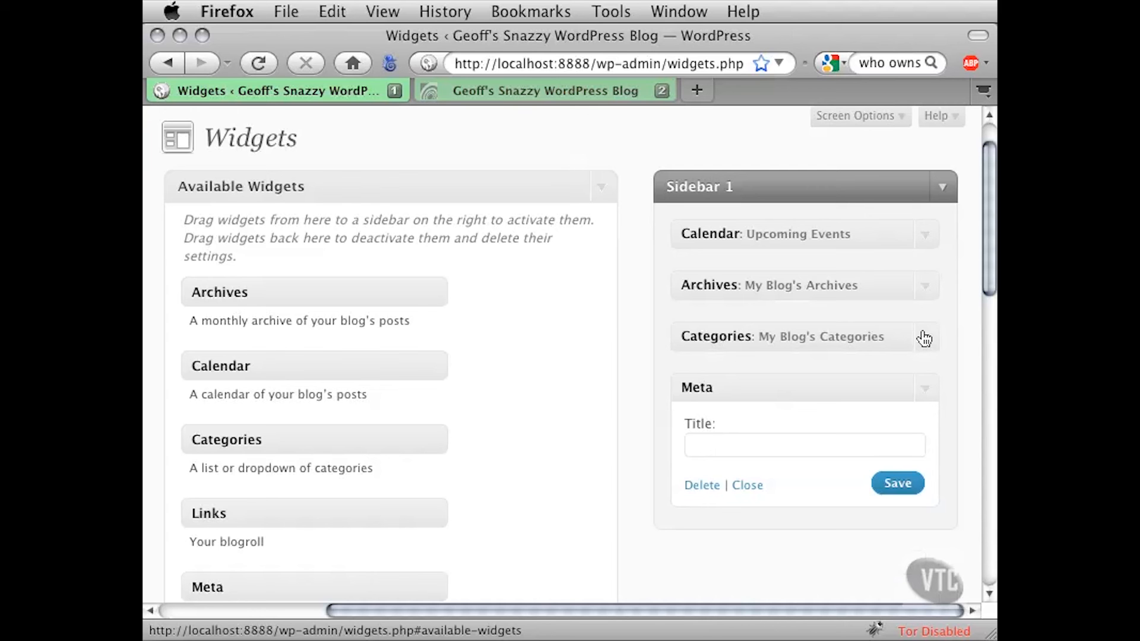
left_click(924, 388)
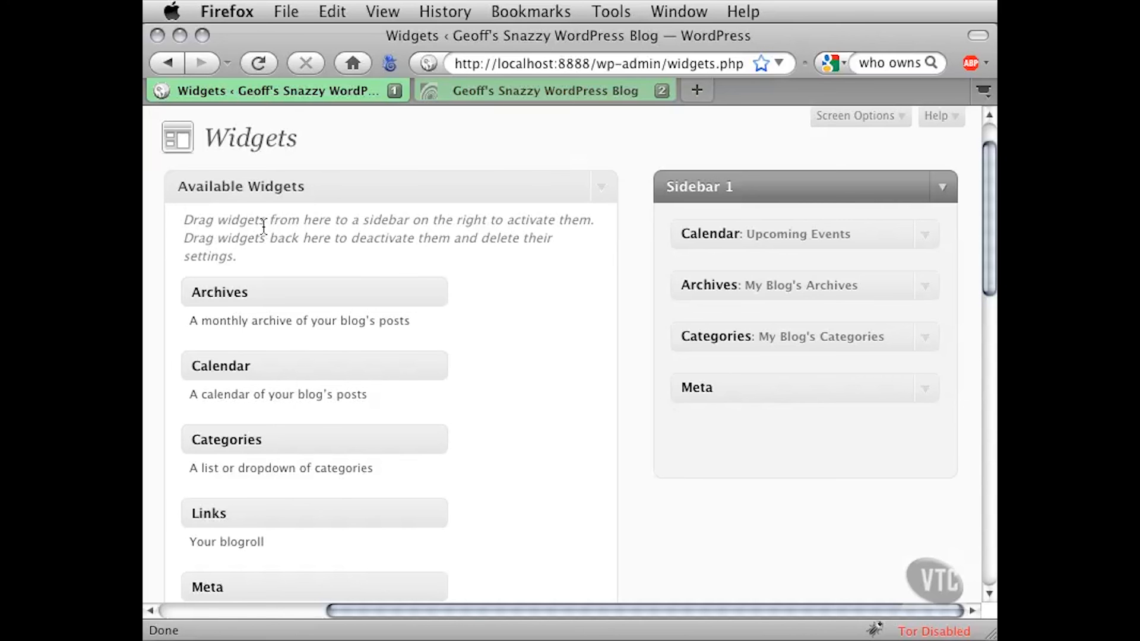
Deactivate the Calendar widget titled "Upcoming Events" by moving it from Sidebar 1 back to Available Widgets.
left_click_drag(242, 224, 378, 241)
left_click(428, 235)
left_click_drag(820, 234, 421, 259)
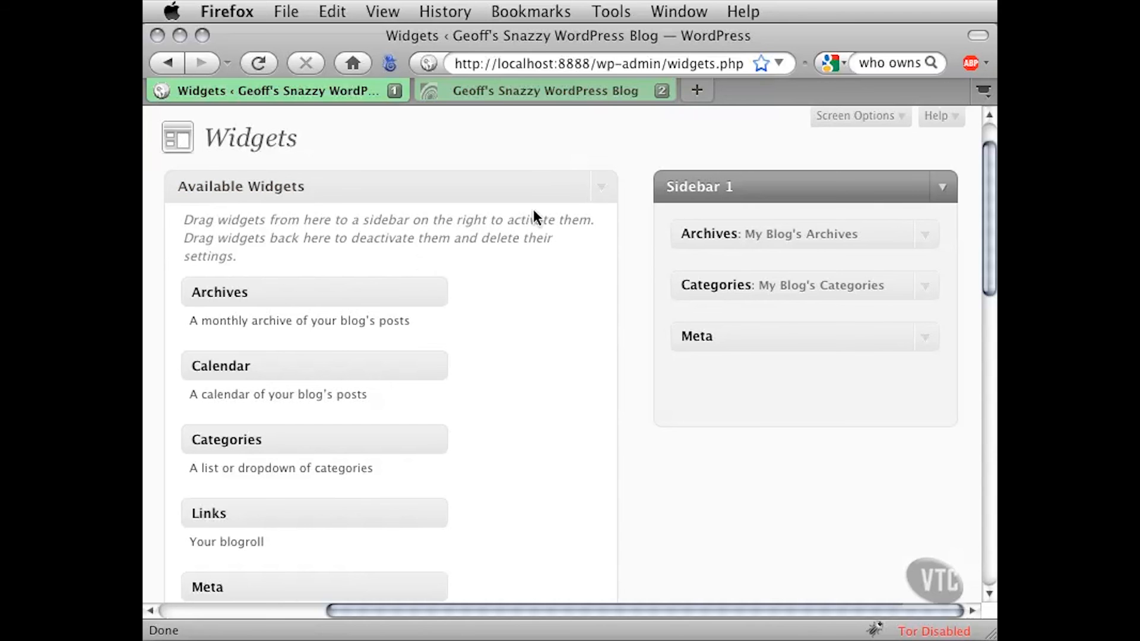
Reload the live blog and check which section heads the sidebar with the Calendar widget removed.
left_click(561, 91)
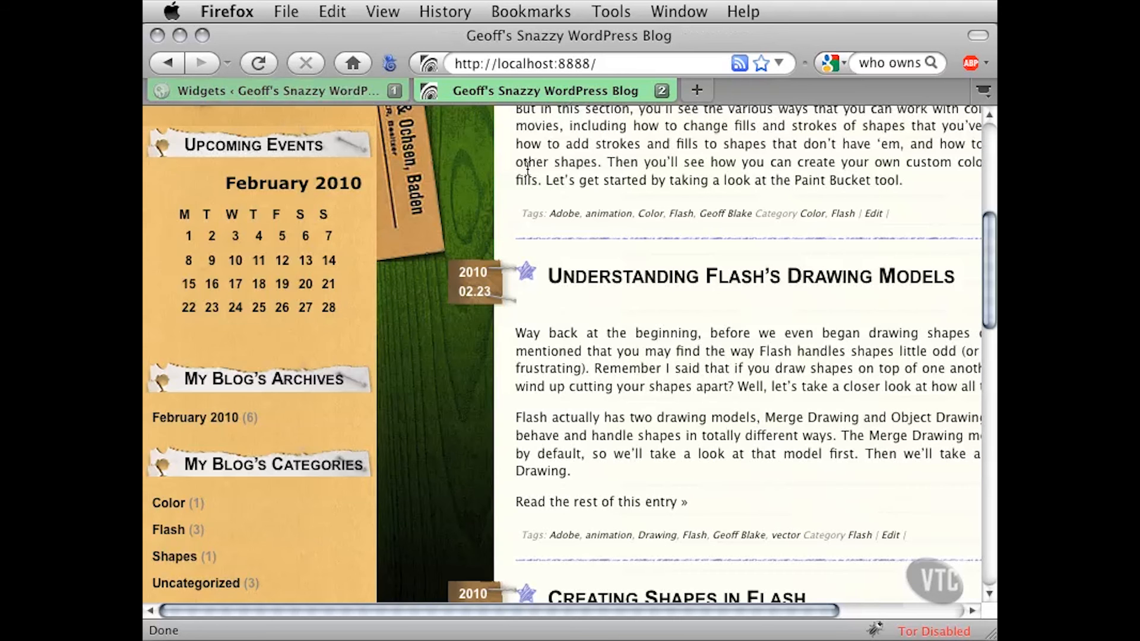
key("super+r")
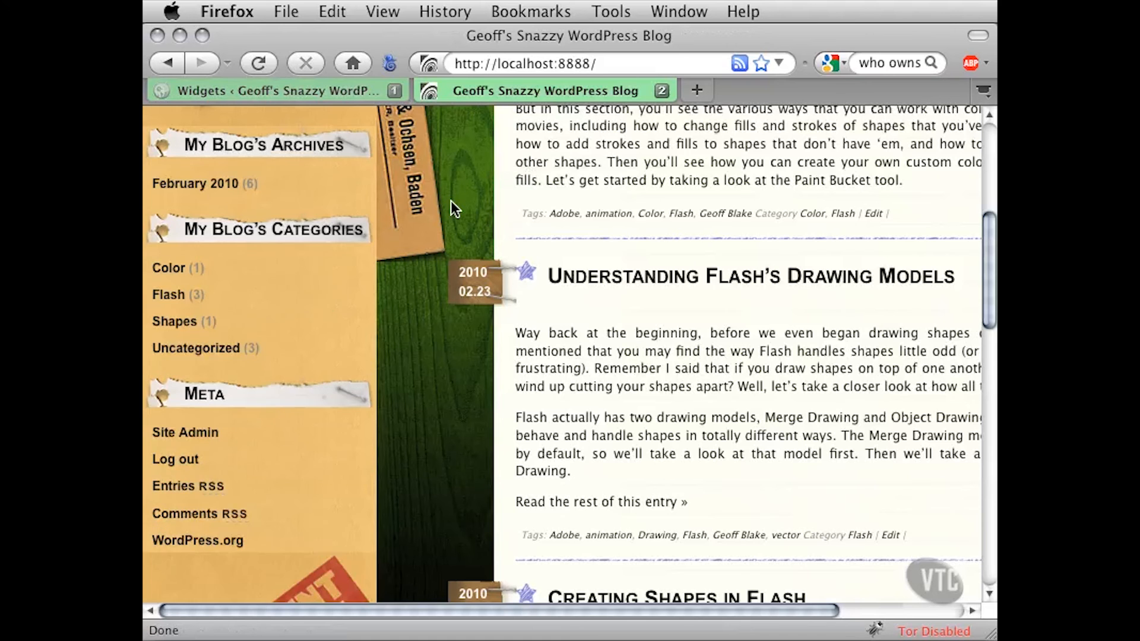
scroll(453, 208, "up", 3)
scroll(452, 202, "up", 1)
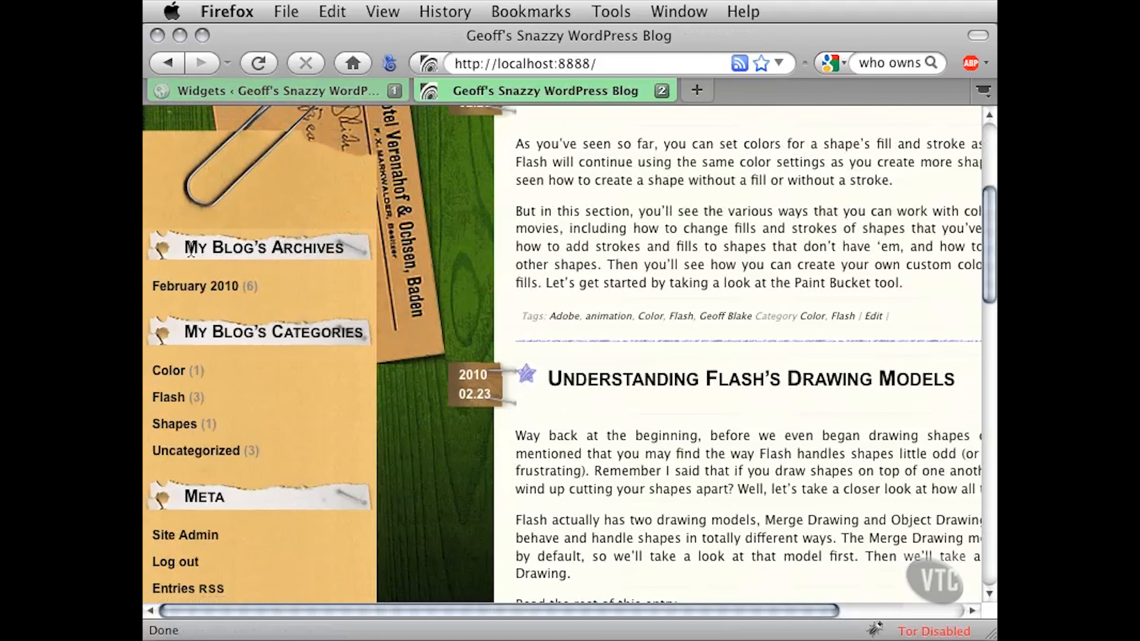
left_click_drag(187, 250, 340, 247)
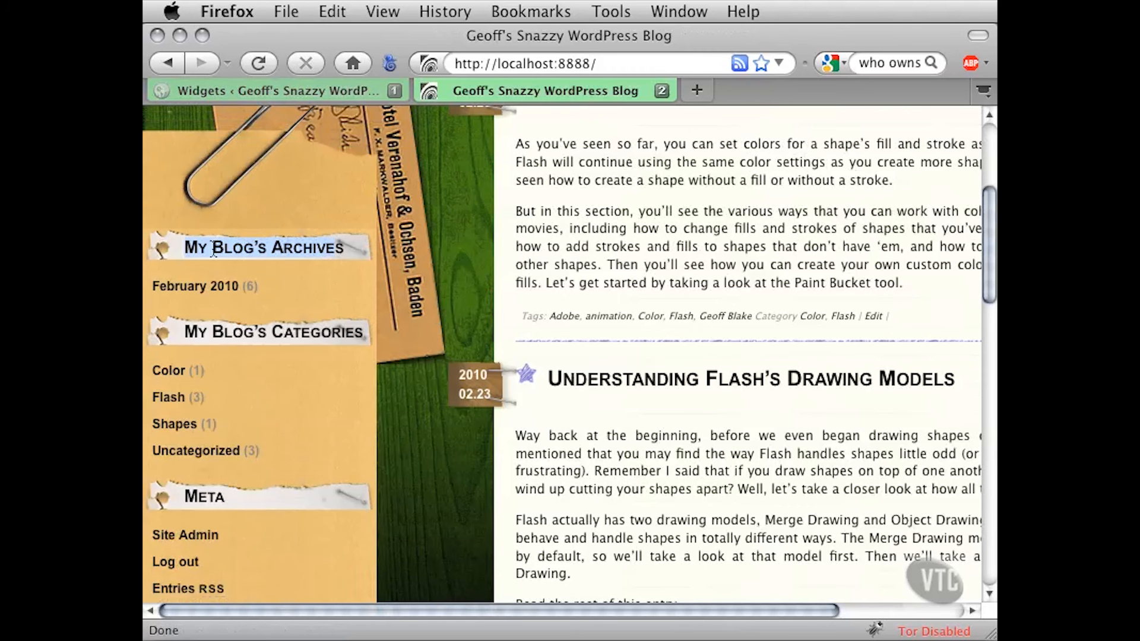
left_click(307, 252)
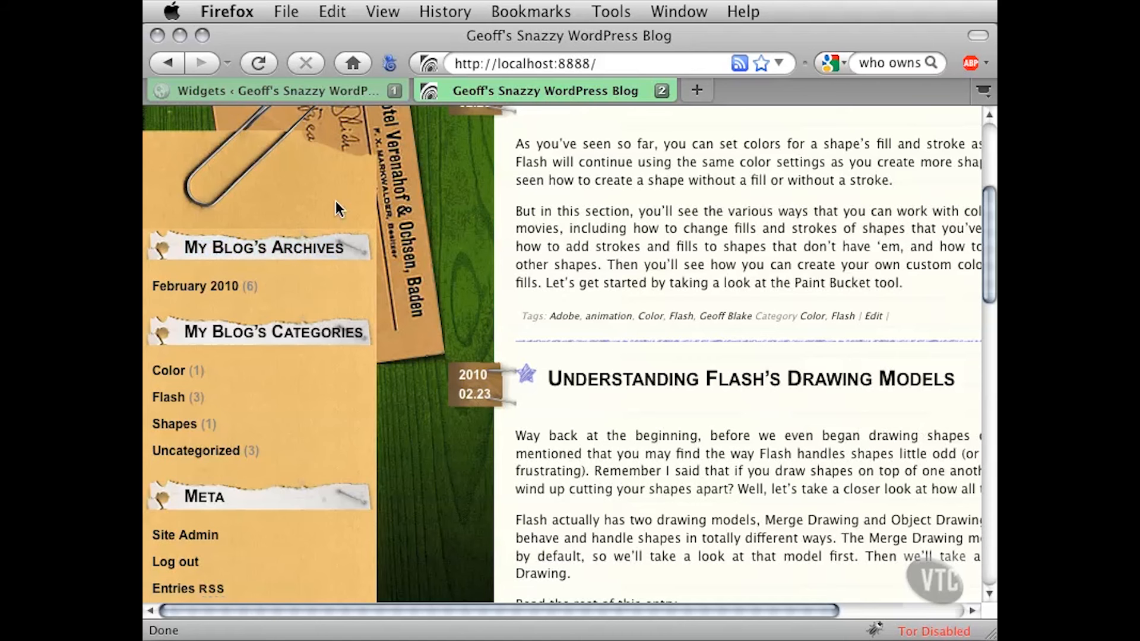
Return to the Widgets page and inspect the Archives widget's title and display options in Sidebar 1.
left_click(330, 93)
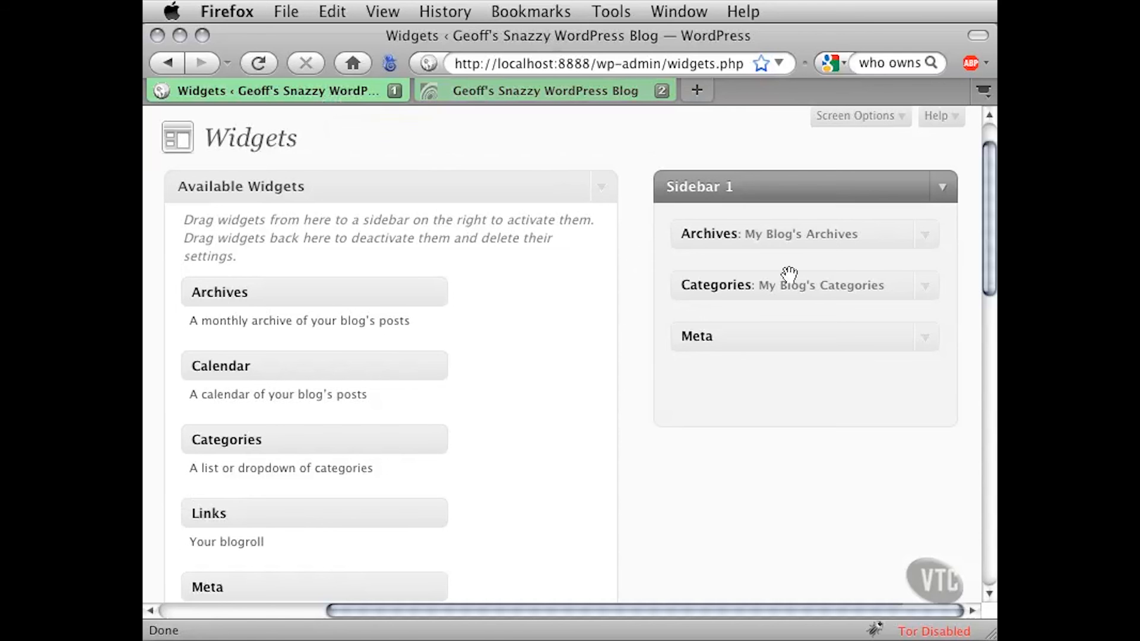
left_click(924, 238)
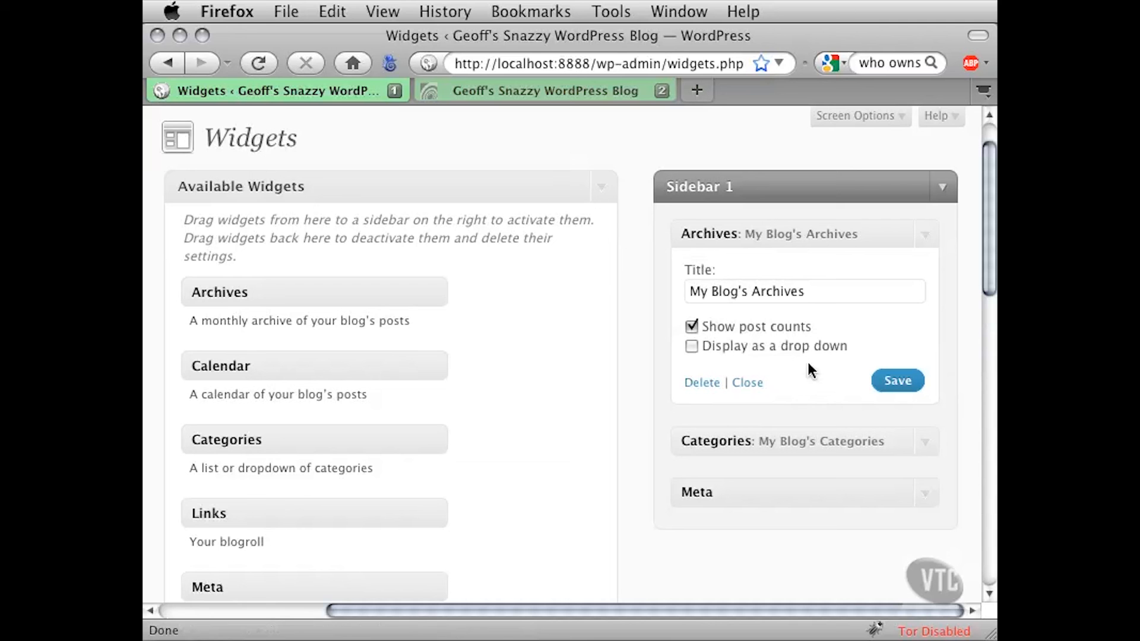
left_click(928, 239)
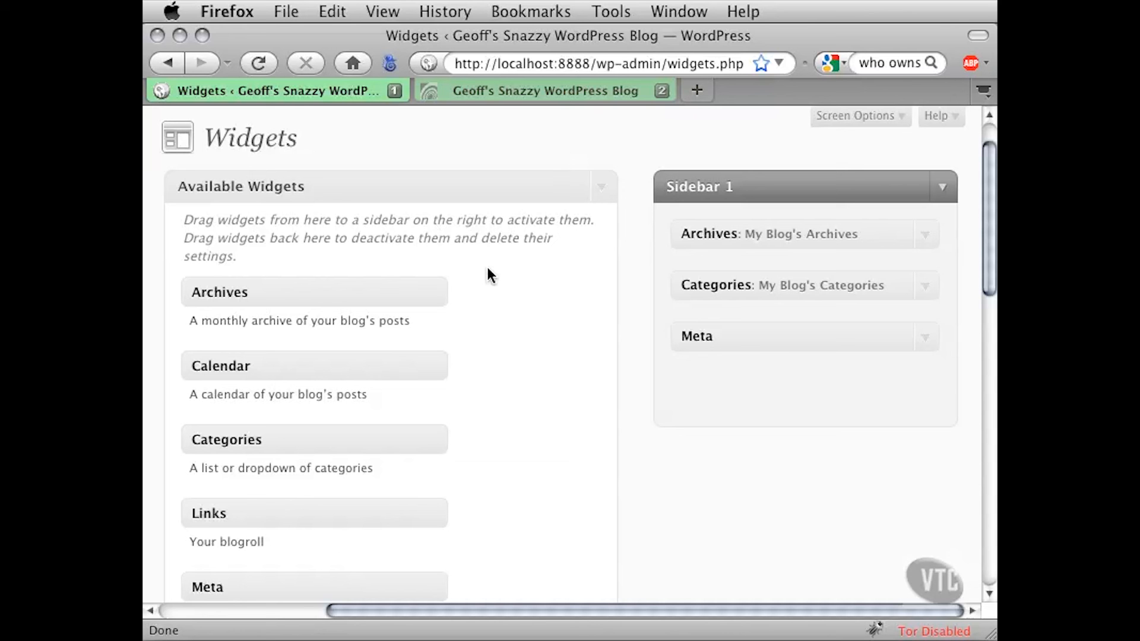
Check the Archives widget's title, and deactivate the widget by moving it from Sidebar 1 back to Available Widgets.
left_click(925, 241)
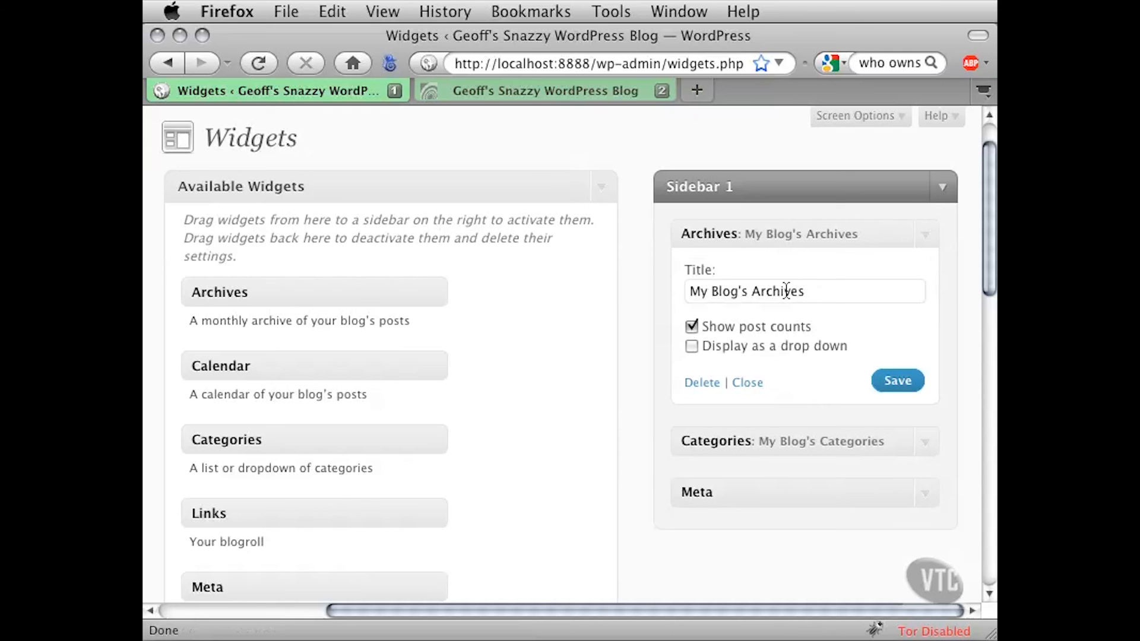
left_click_drag(691, 291, 835, 291)
left_click(833, 291)
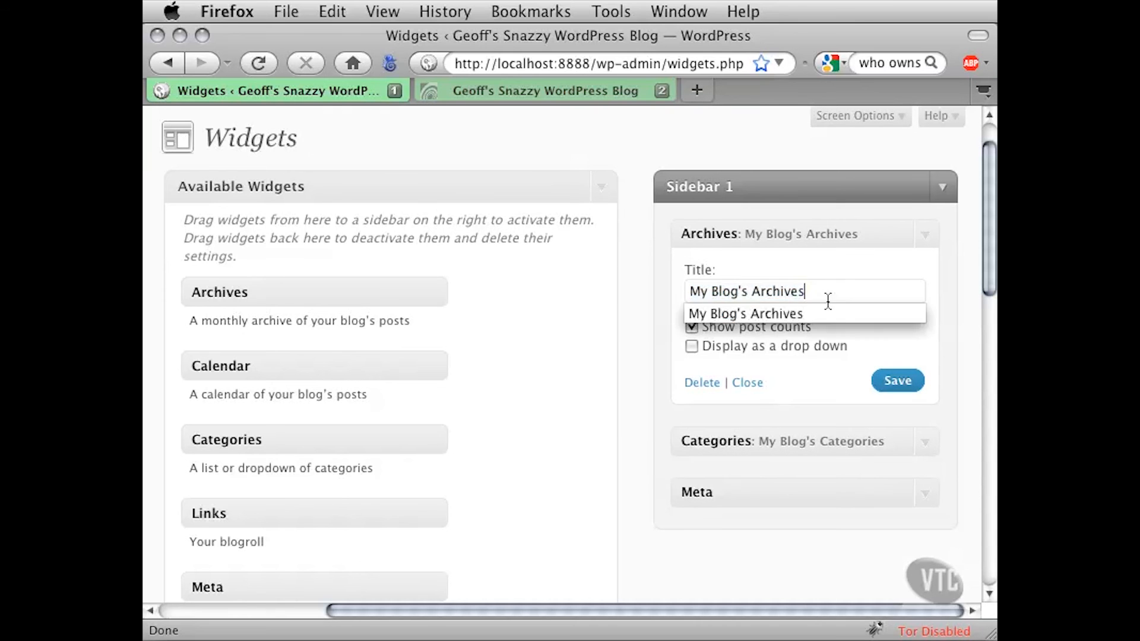
left_click(640, 330)
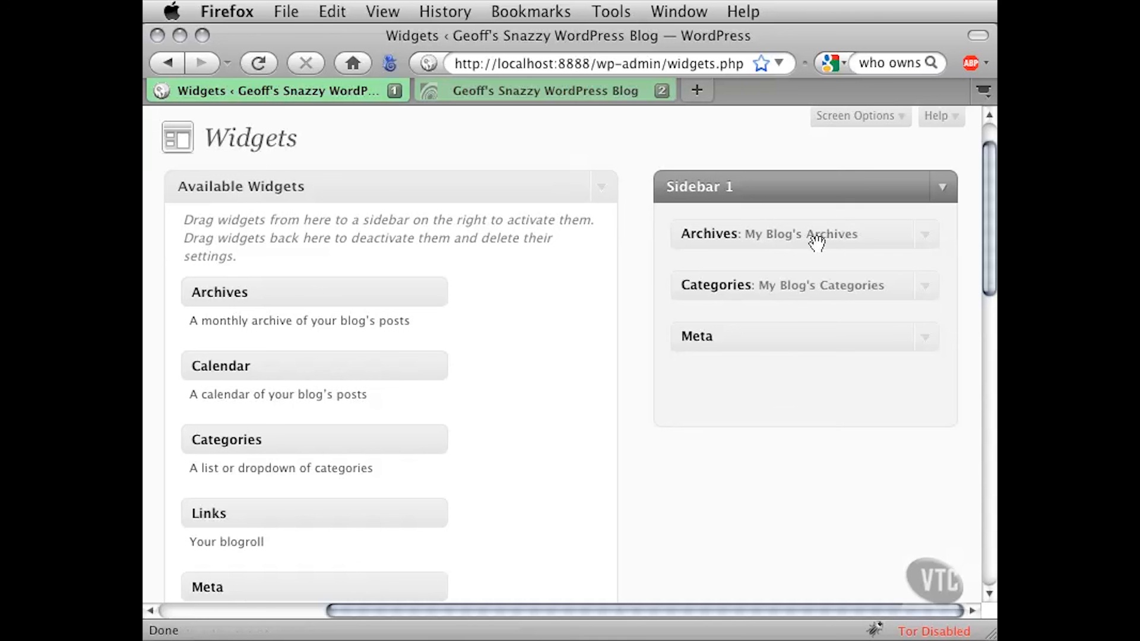
left_click_drag(814, 235, 539, 248)
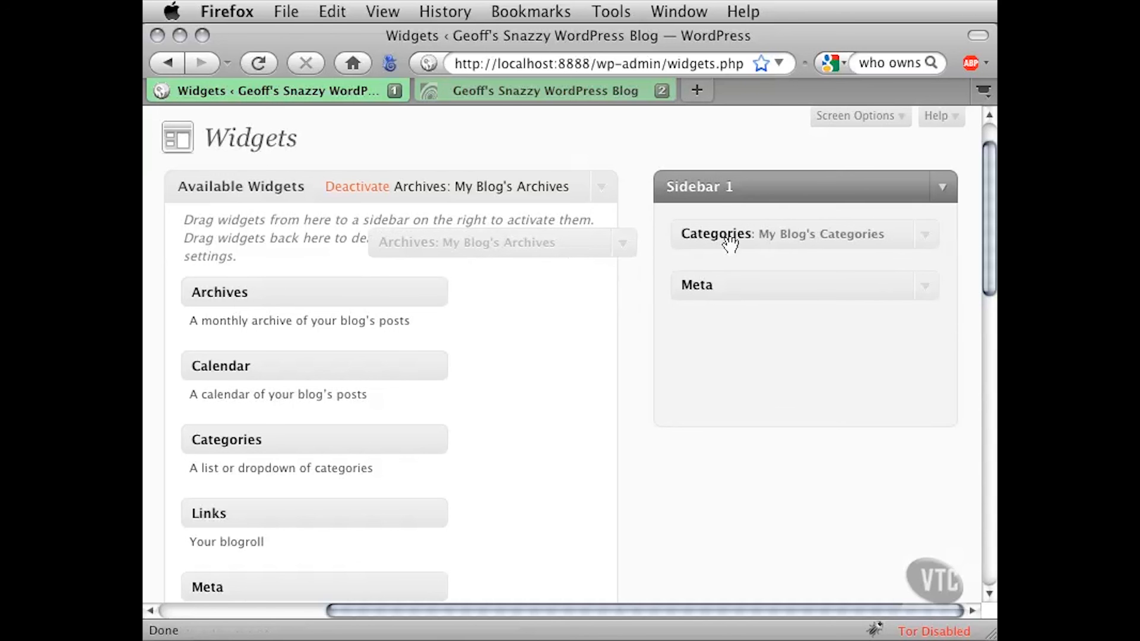
Put the Archives widget back in Sidebar 1, and move it to Inactive Widgets so its settings are kept.
left_click_drag(730, 240, 804, 238)
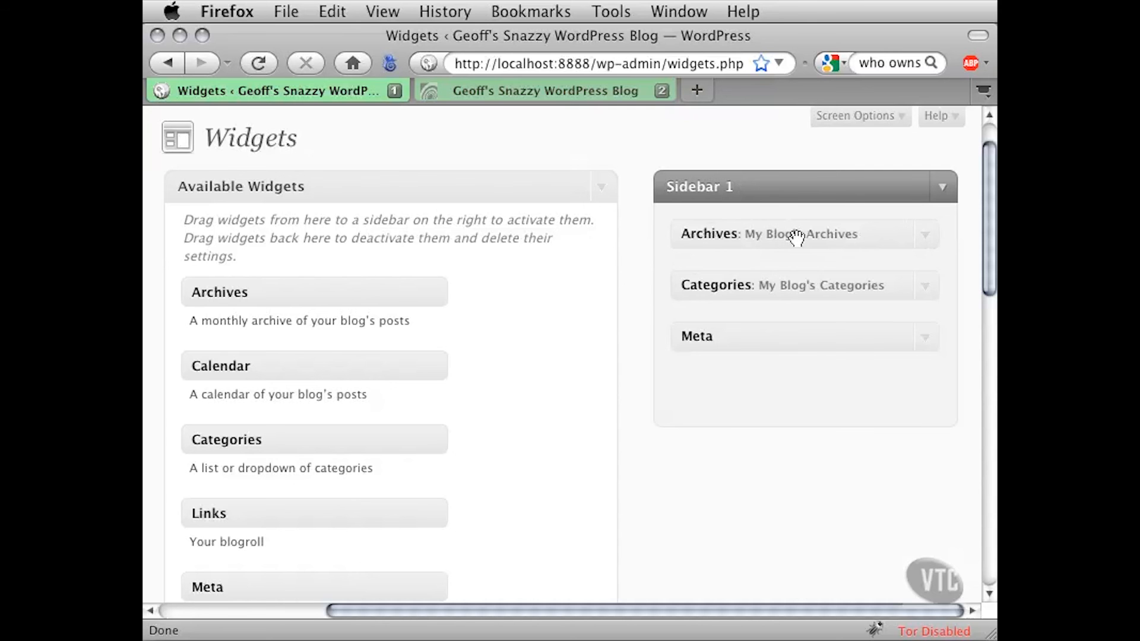
scroll(652, 270, "down", 3)
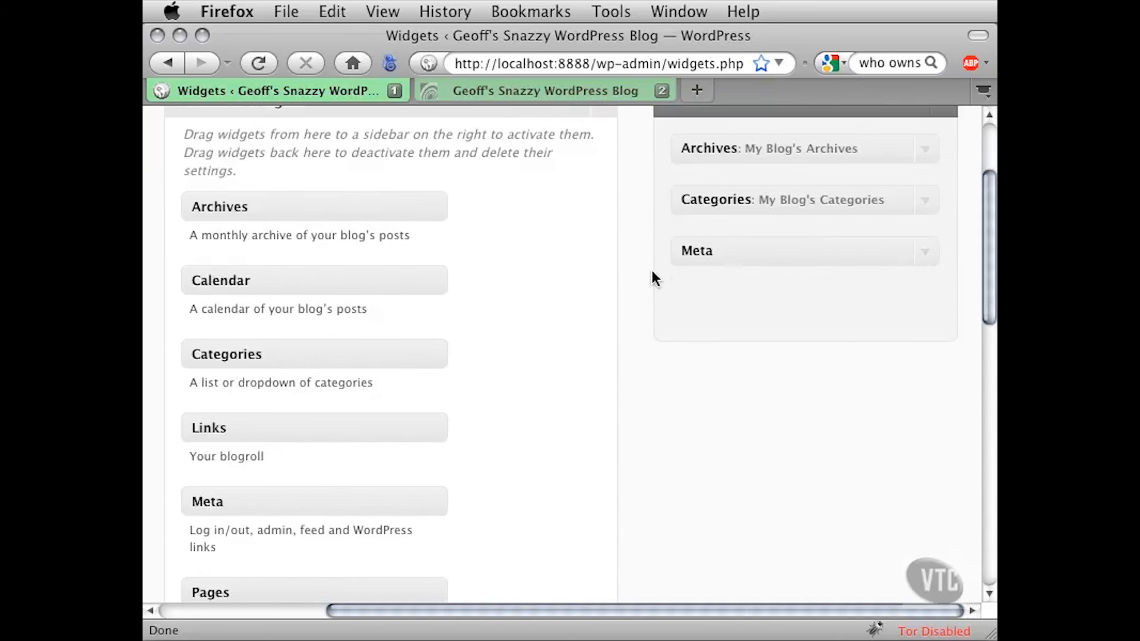
left_click_drag(739, 149, 300, 443)
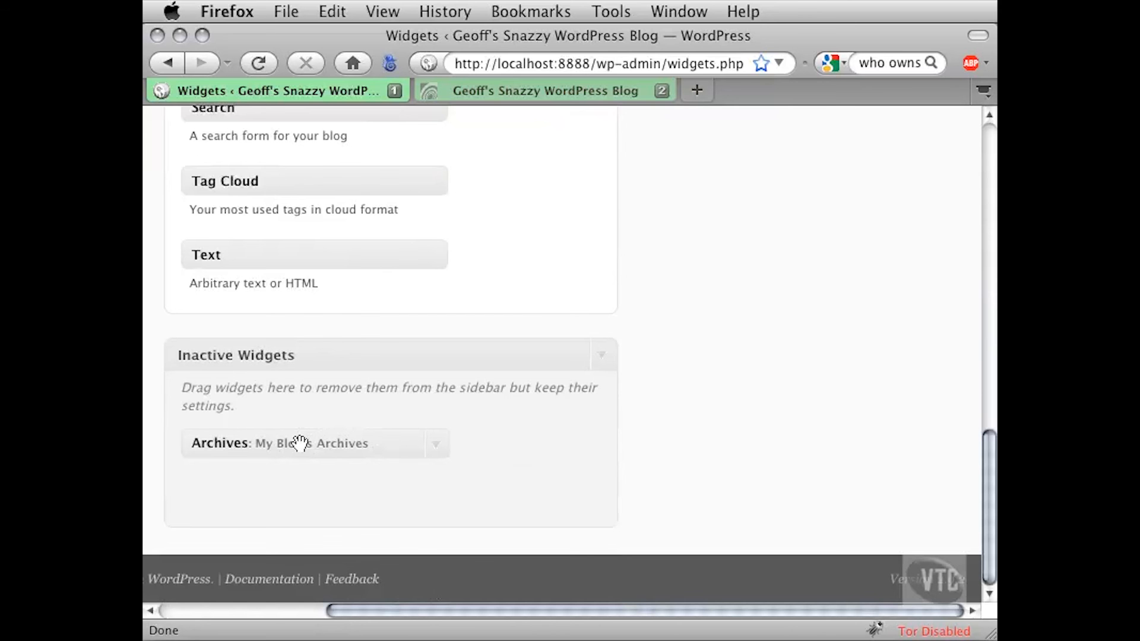
scroll(689, 398, "up", 10)
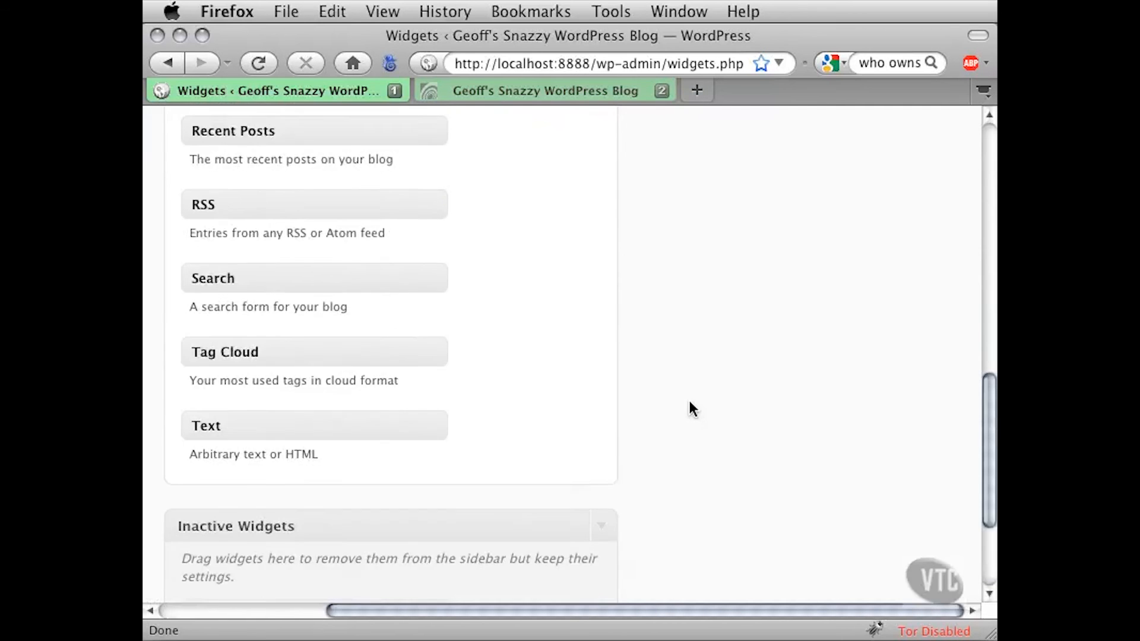
scroll(688, 397, "up", 9)
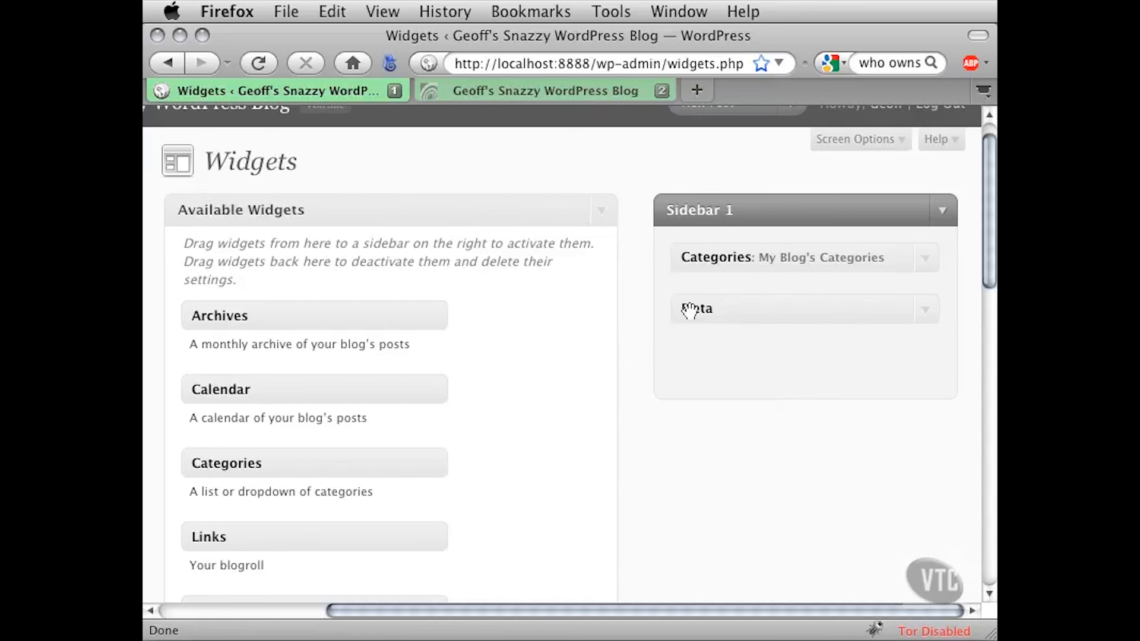
Reload the live blog and check which sections the sidebar shows with the Archives widget inactive.
left_click(505, 93)
key("super+r")
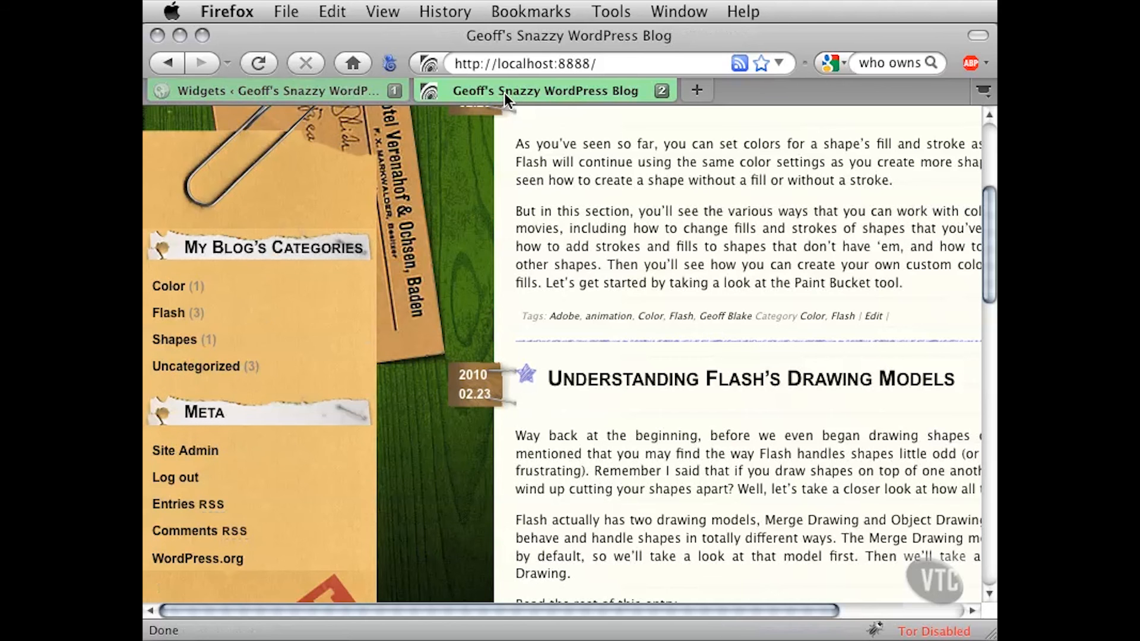
scroll(438, 262, "down", 3)
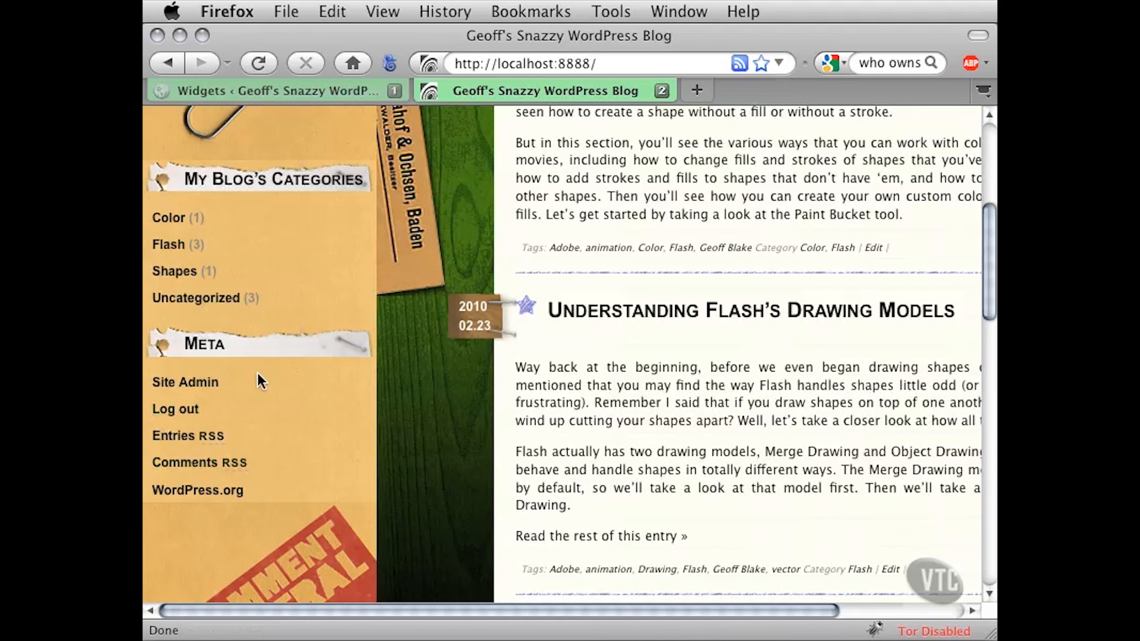
Return to the Widgets page and move the Categories widget below Meta in Sidebar 1.
left_click(328, 90)
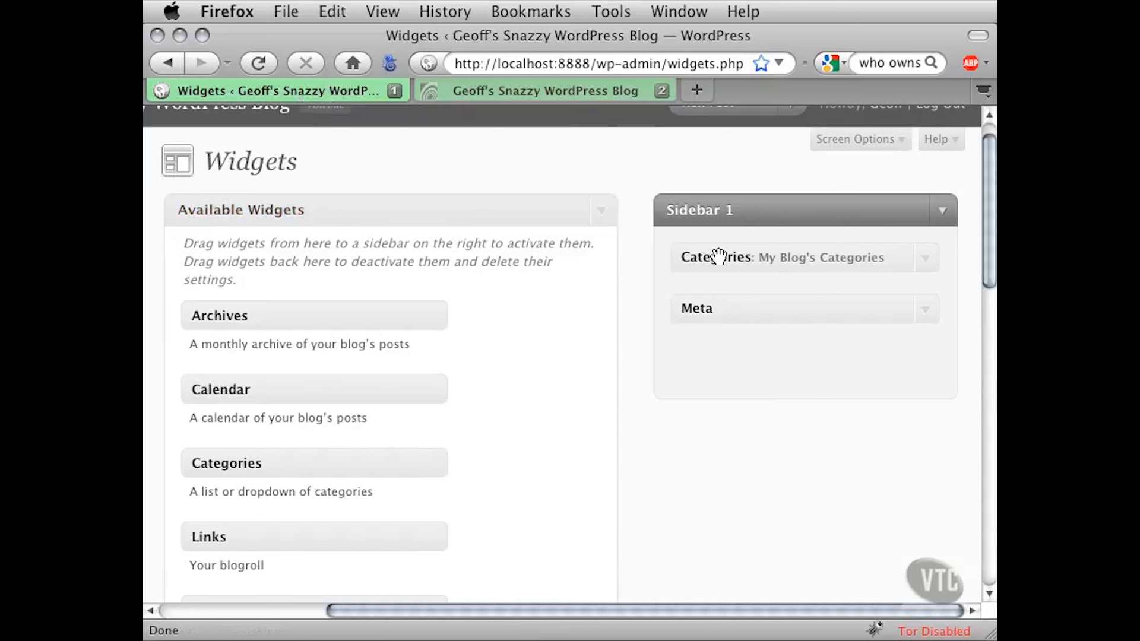
left_click_drag(719, 257, 720, 330)
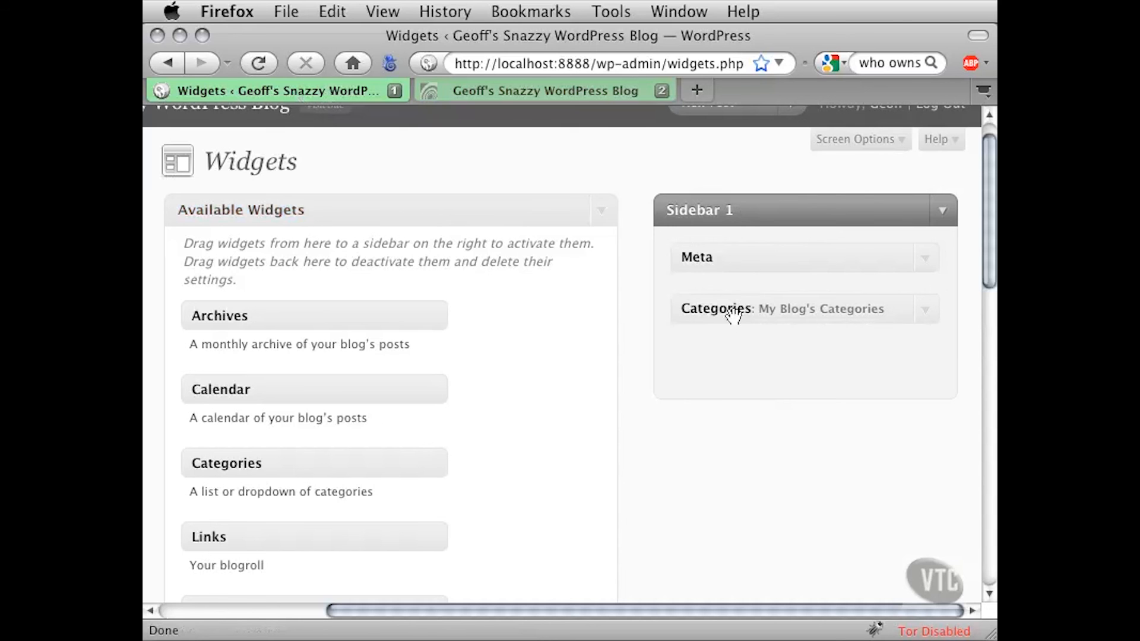
mouse_move(720, 258)
left_mouse_down()
mouse_move(721, 333)
mouse_move(733, 260)
mouse_move(722, 252)
left_mouse_up()
Add the Search widget at the top of Sidebar 1, above Meta, and collapse it with its title left blank.
scroll(521, 381, "down", 1)
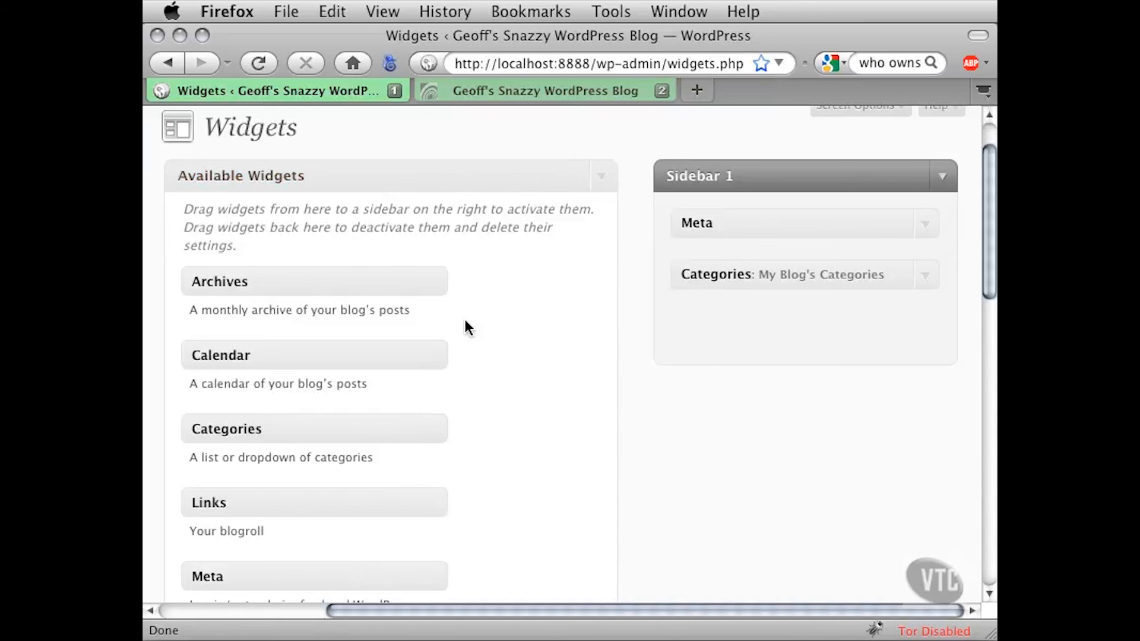
scroll(476, 353, "down", 5)
scroll(476, 352, "down", 10)
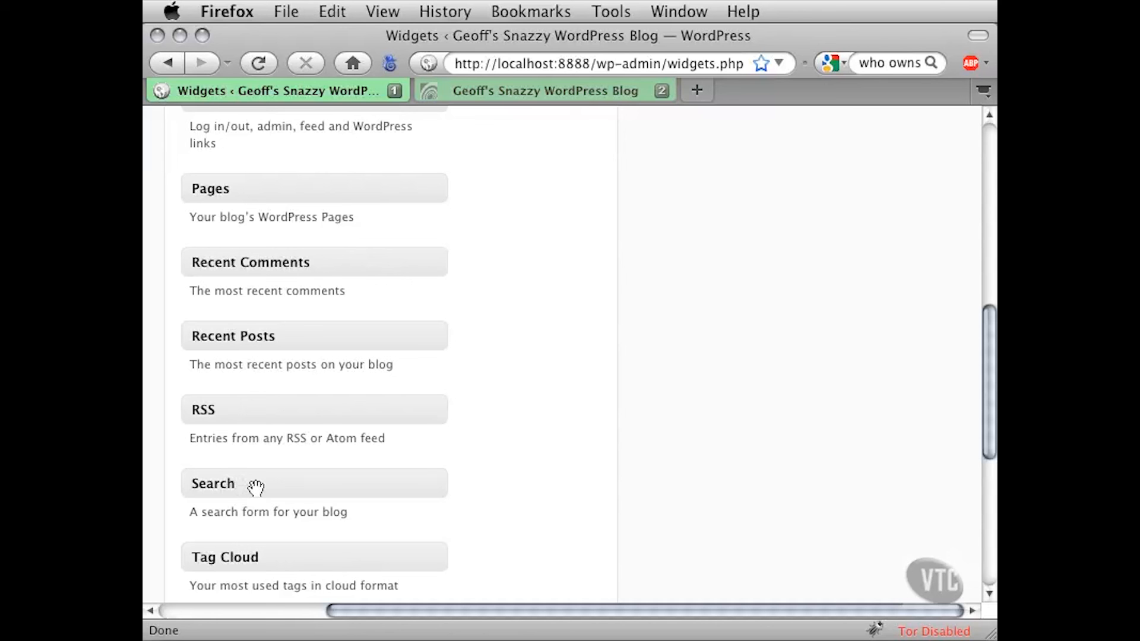
left_click_drag(256, 488, 729, 236)
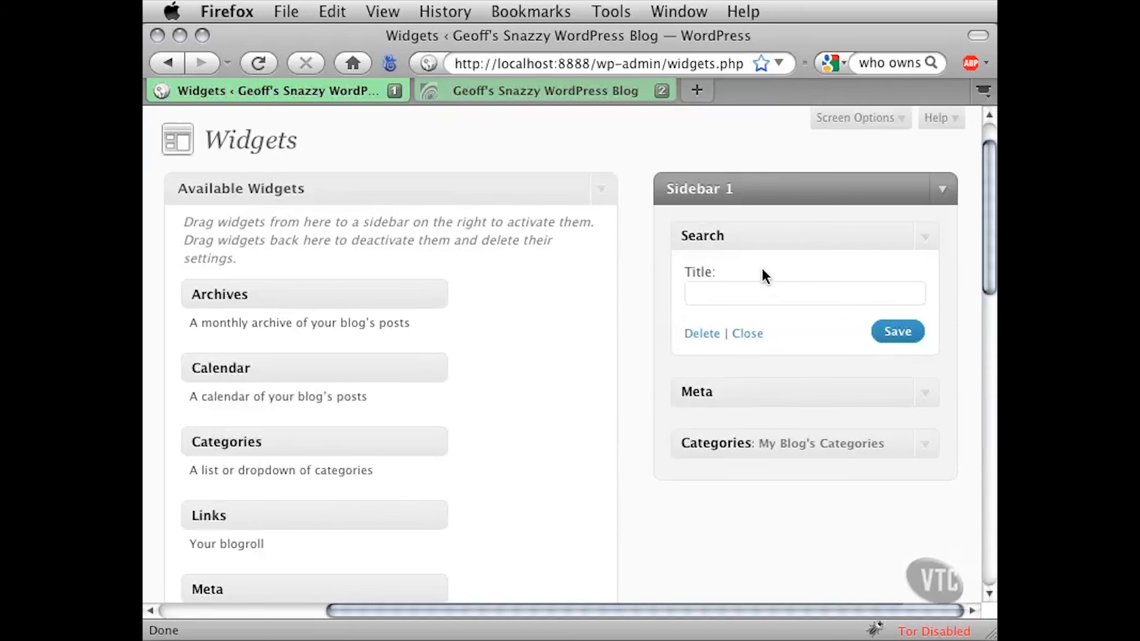
left_click(925, 239)
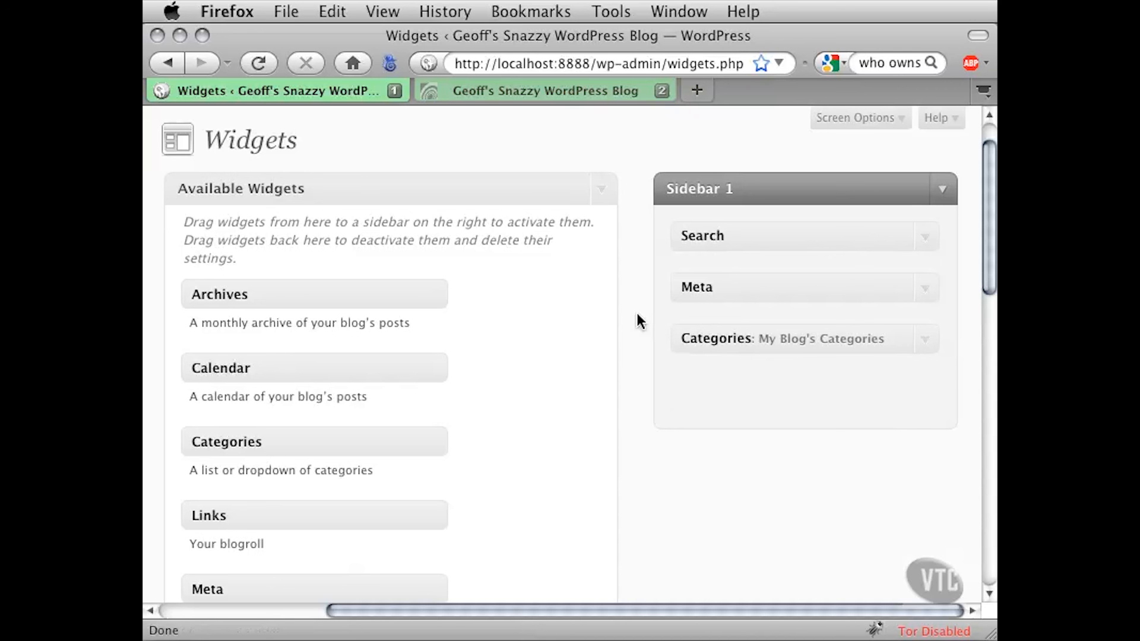
Add the Recent Posts widget to Sidebar 1 between Search and Meta.
scroll(476, 395, "down", 10)
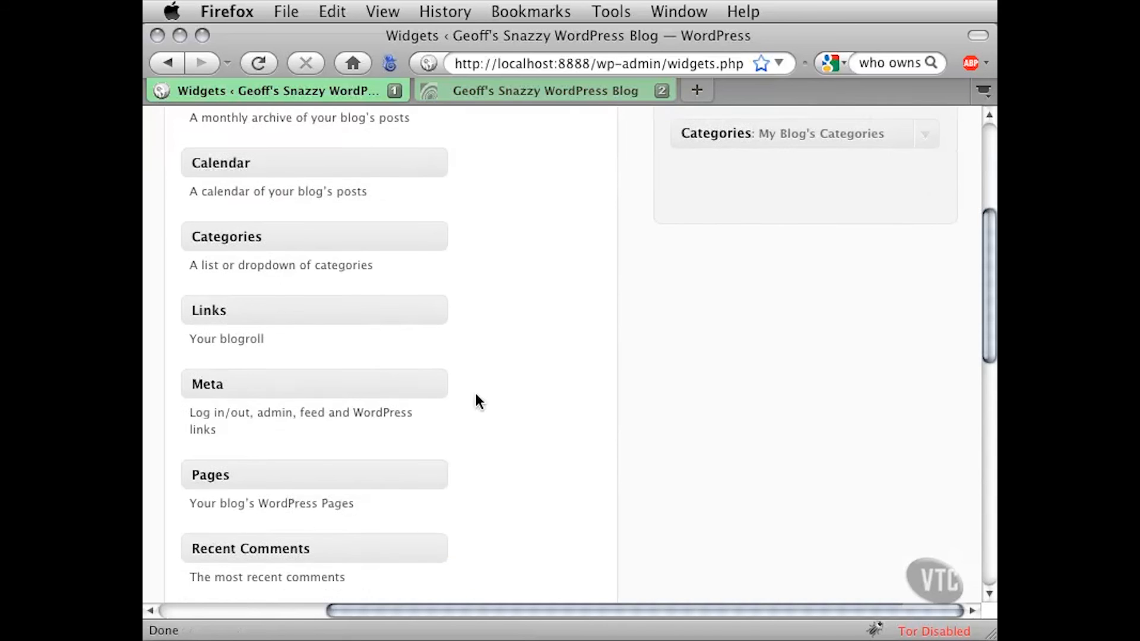
scroll(475, 394, "down", 2)
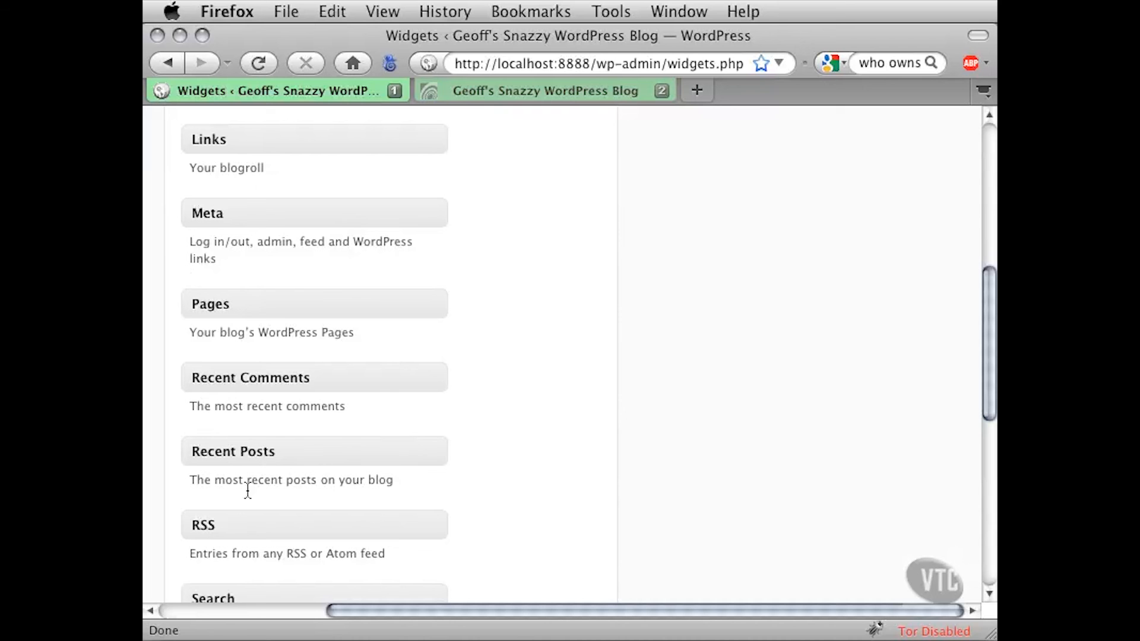
left_click_drag(205, 480, 353, 478)
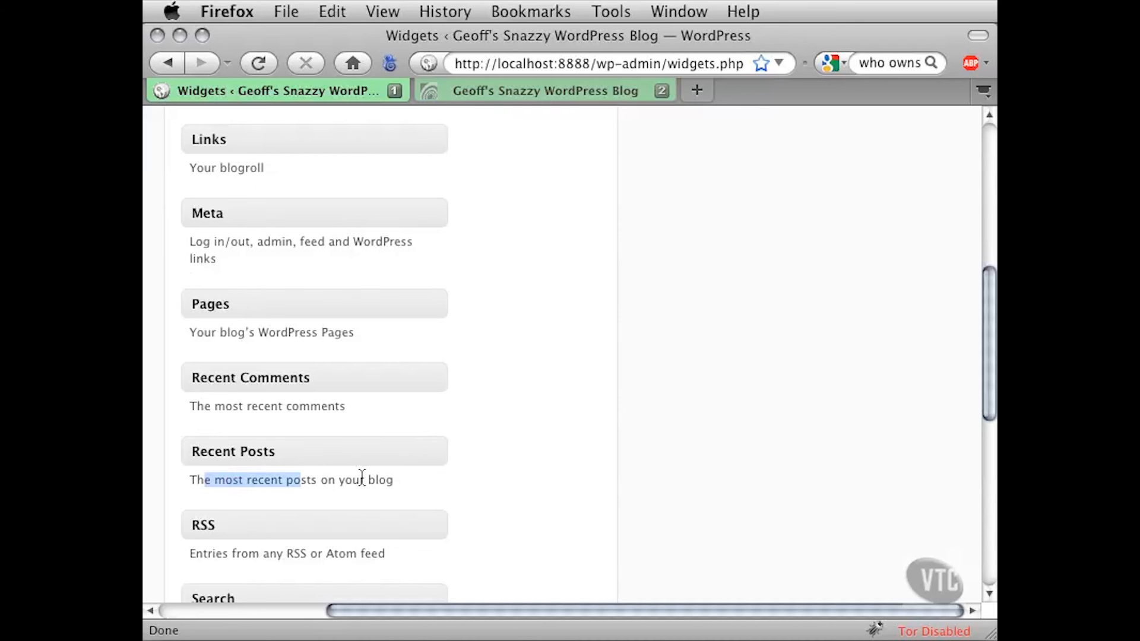
left_click(248, 461)
left_click_drag(246, 451, 734, 261)
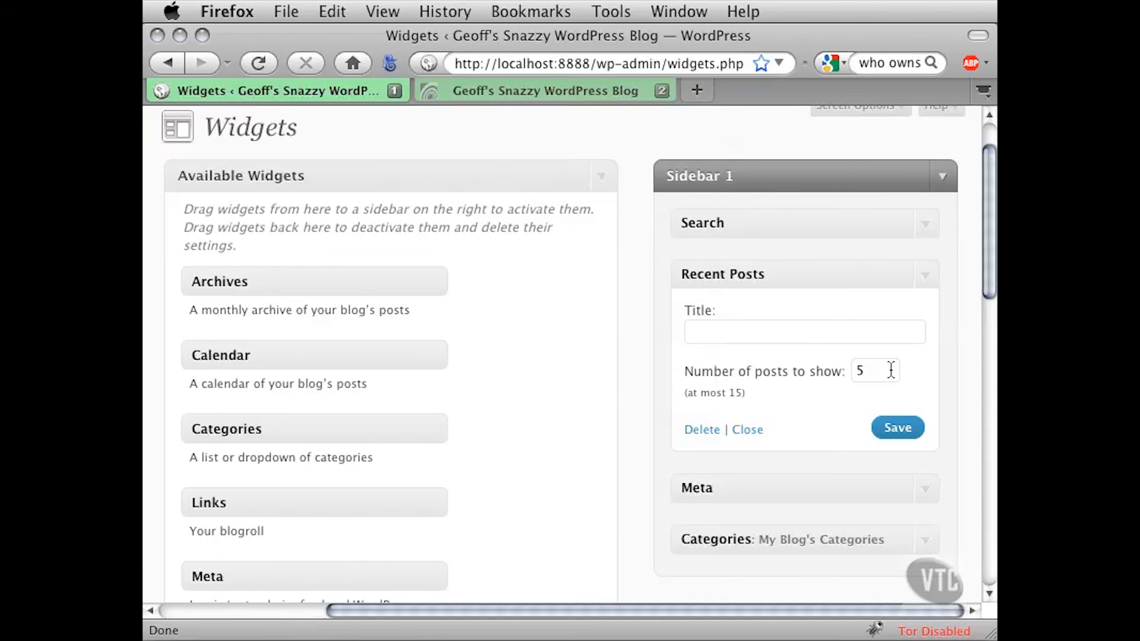
Set the Recent Posts widget's number of posts to show to 3, save it and collapse it.
left_click_drag(886, 369, 844, 369)
type("3")
left_click(898, 428)
left_click(927, 279)
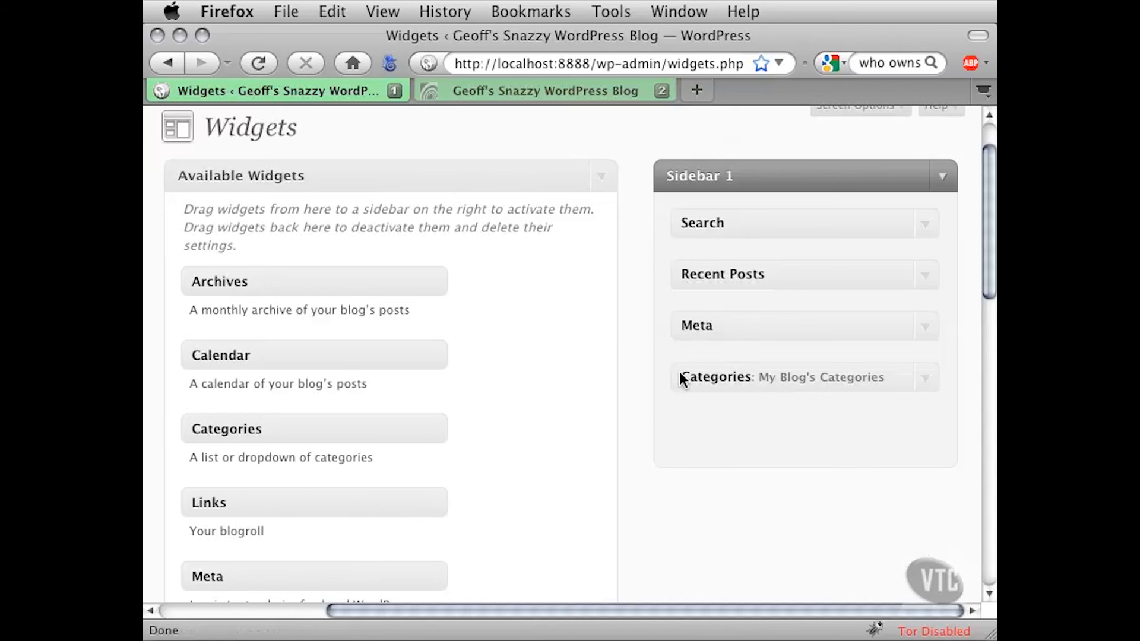
Add the Links widget to Sidebar 1 below Recent Posts, and save it with All Links, link image and link name shown.
left_click_drag(291, 505, 792, 315)
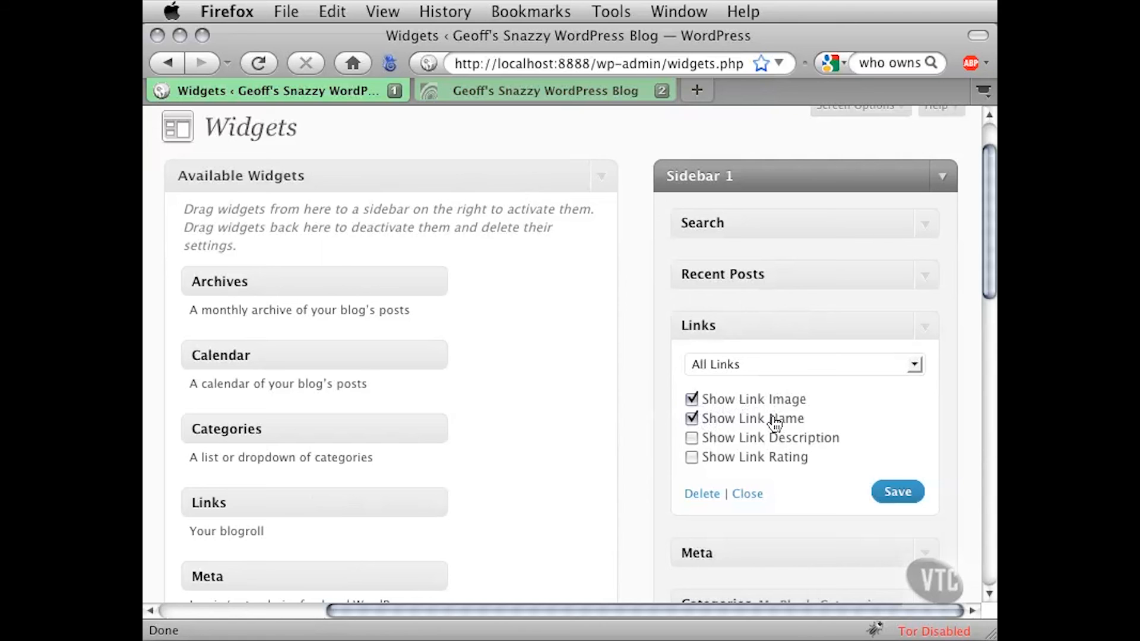
left_click(892, 498)
left_click(925, 332)
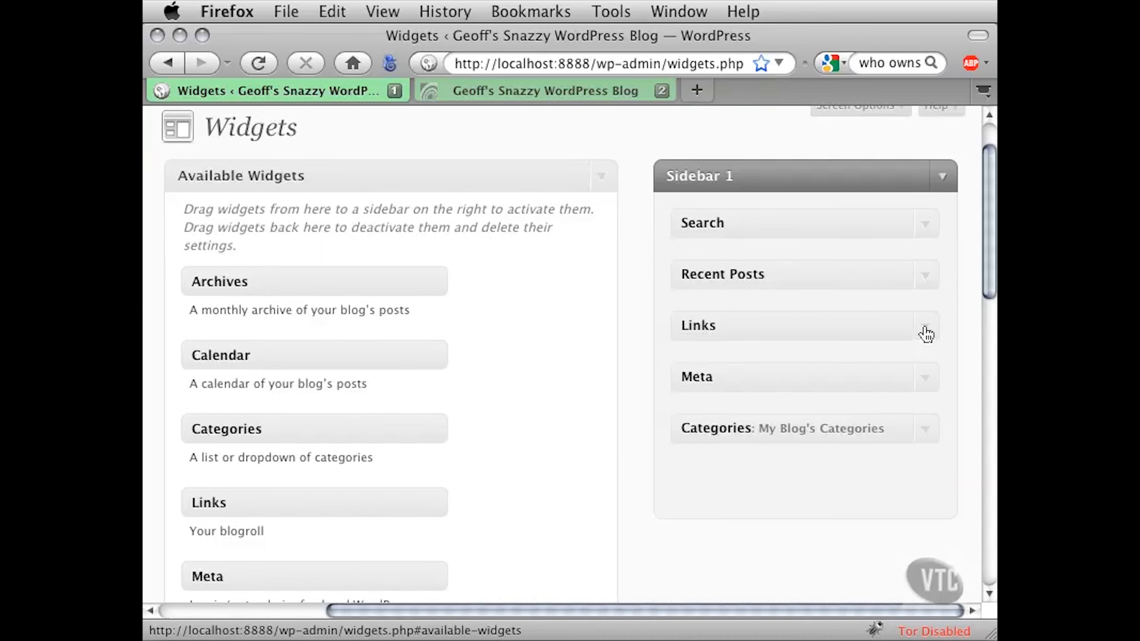
Add the Recent Comments widget below Categories in Sidebar 1, and collapse it with its default settings.
scroll(584, 398, "down", 5)
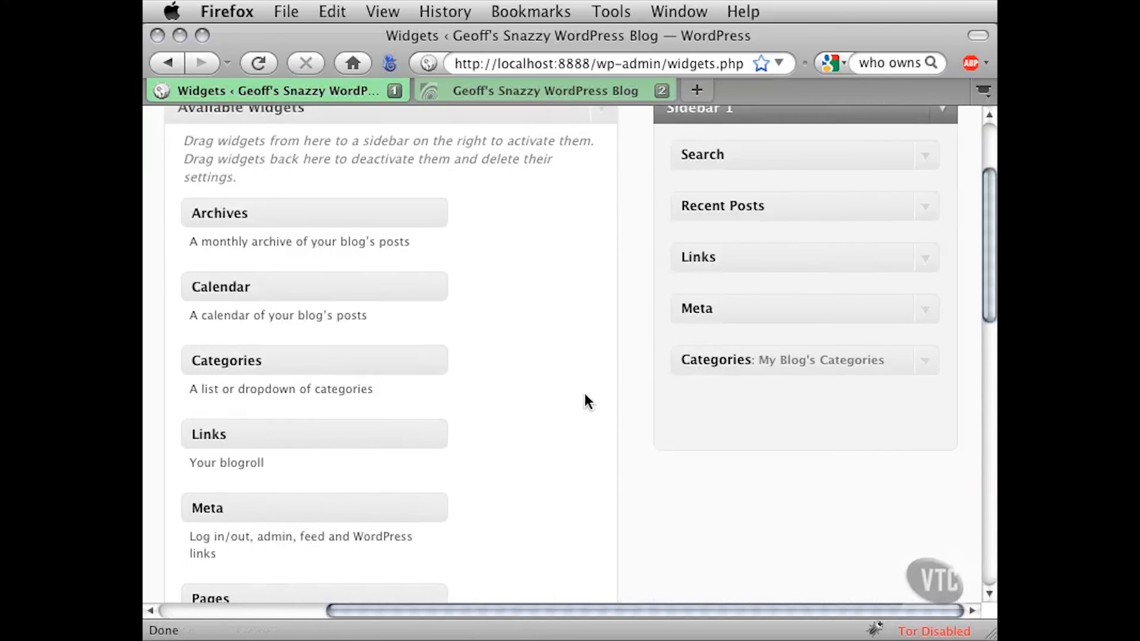
scroll(584, 402, "down", 3)
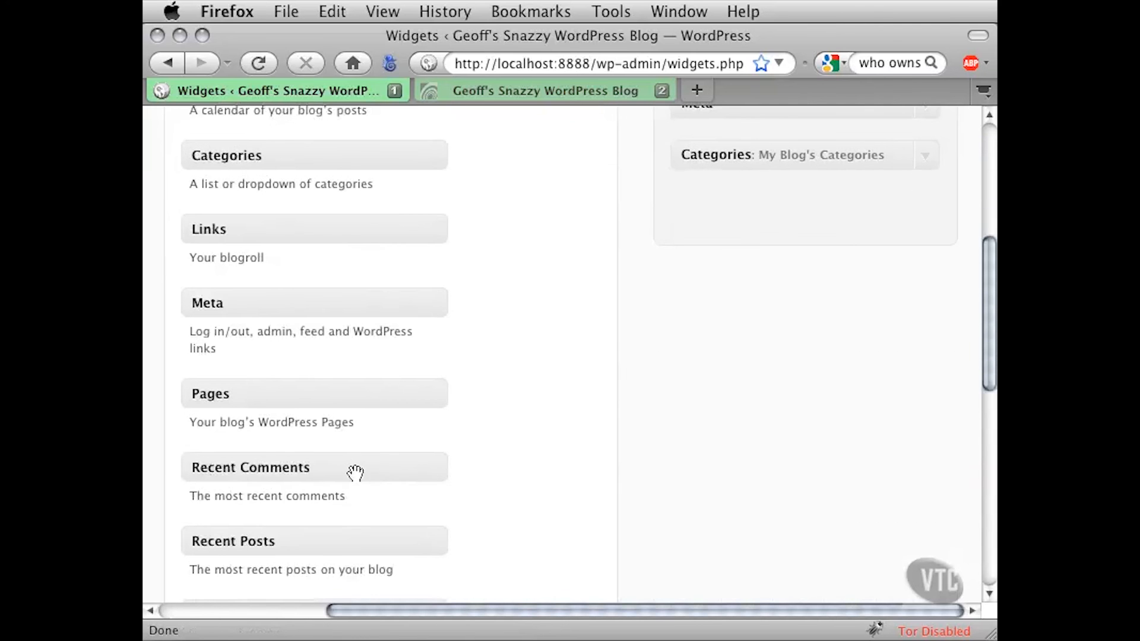
left_click_drag(351, 467, 842, 173)
scroll(620, 300, "up", 4)
double_click(689, 458)
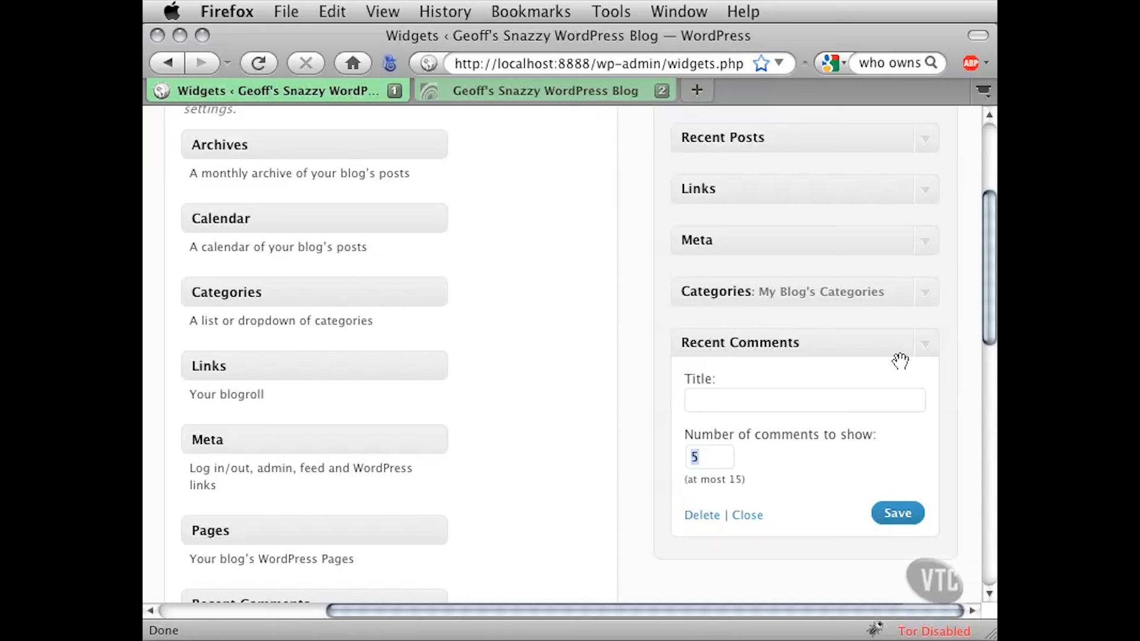
left_click(926, 346)
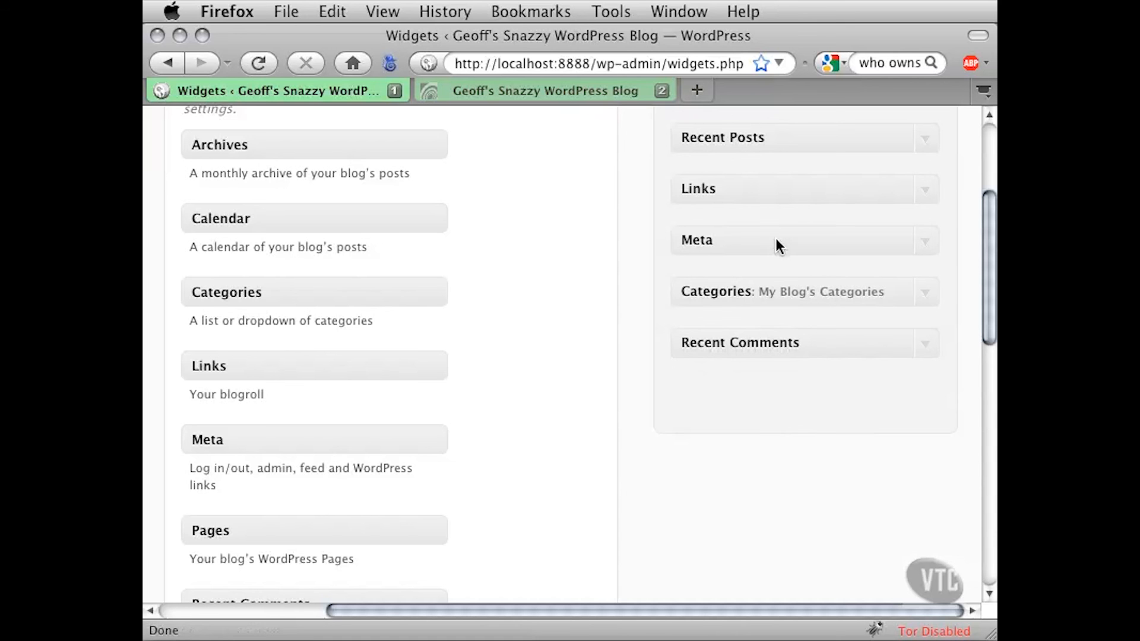
Move the Meta widget to the end of Sidebar 1, below Recent Comments.
left_click_drag(774, 238, 667, 337)
left_click_drag(720, 240, 739, 374)
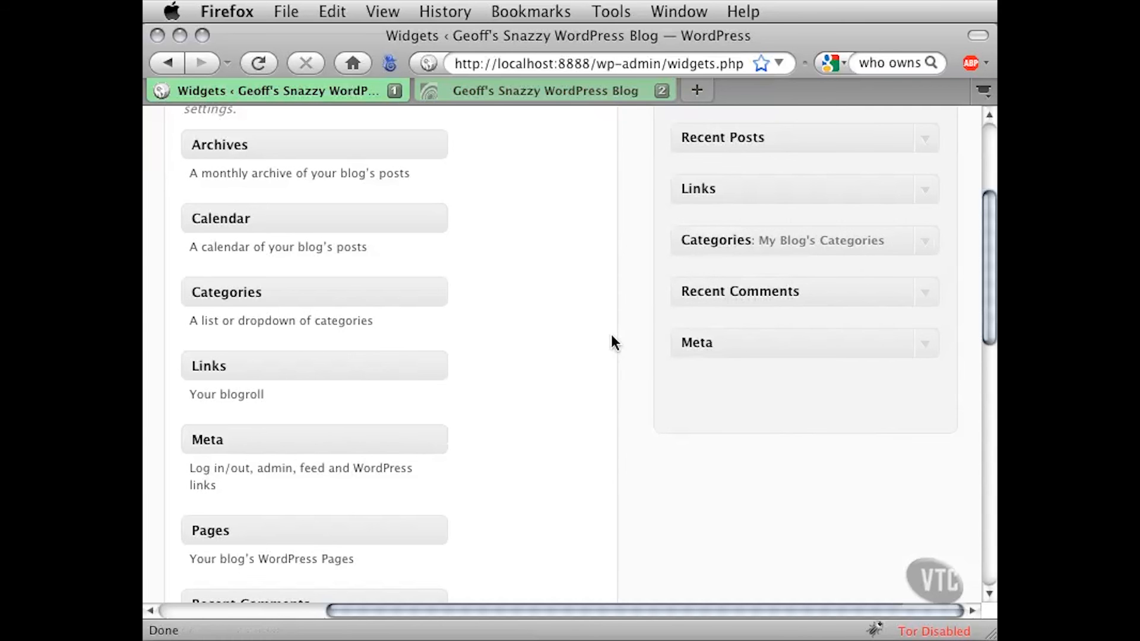
scroll(612, 336, "up", 5)
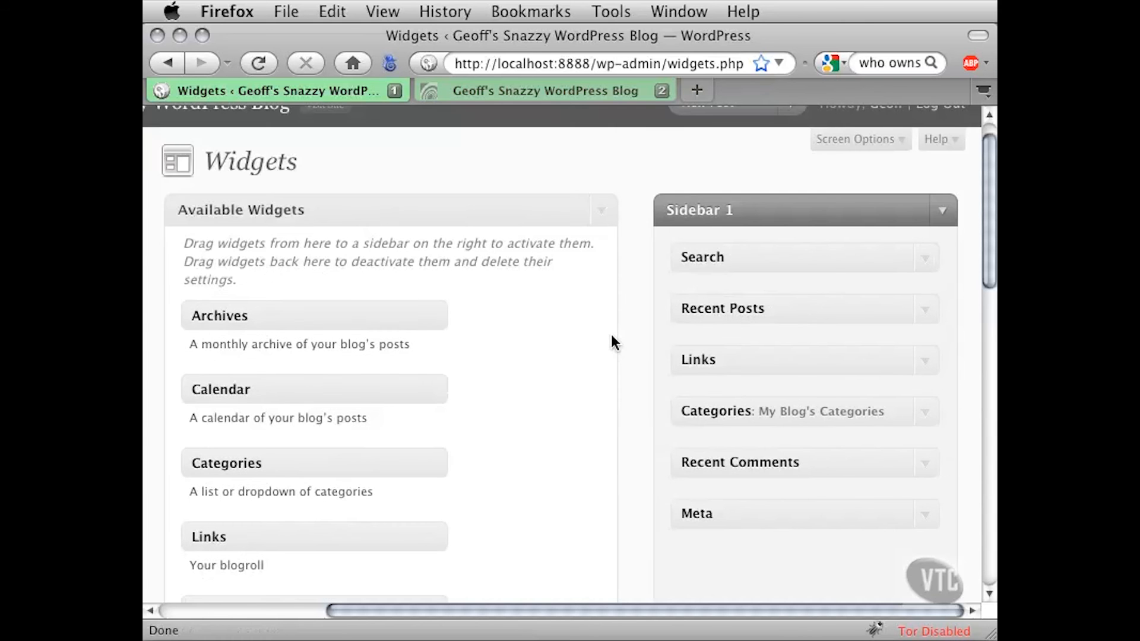
Reload the live blog to review its sidebar from the search box down to Meta, and return to the Widgets page.
left_click(537, 94)
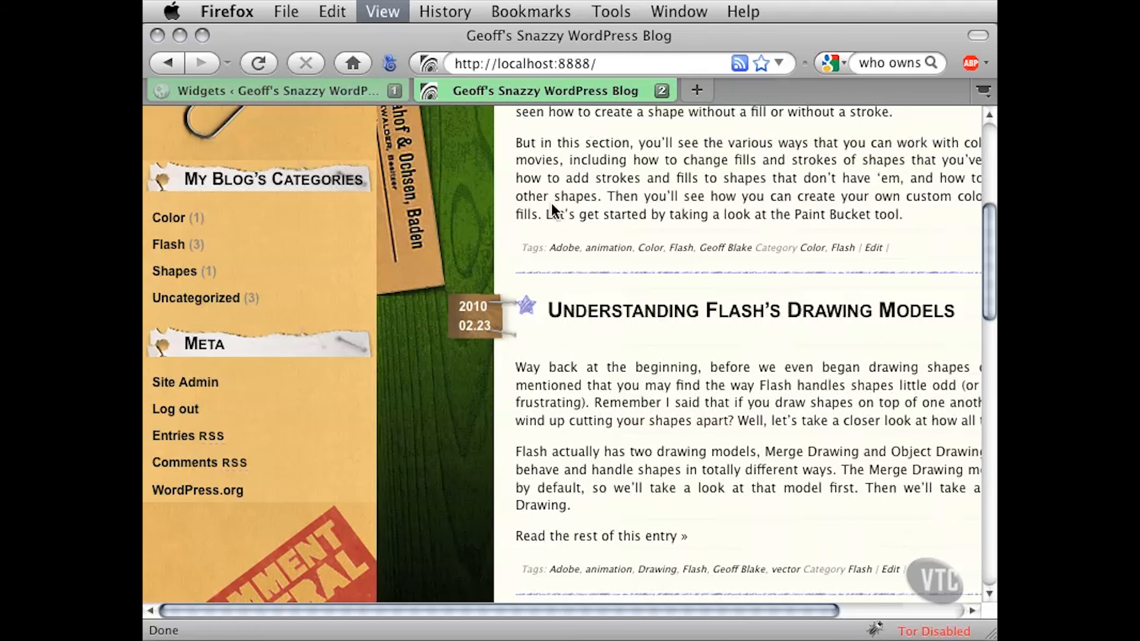
key("super+r")
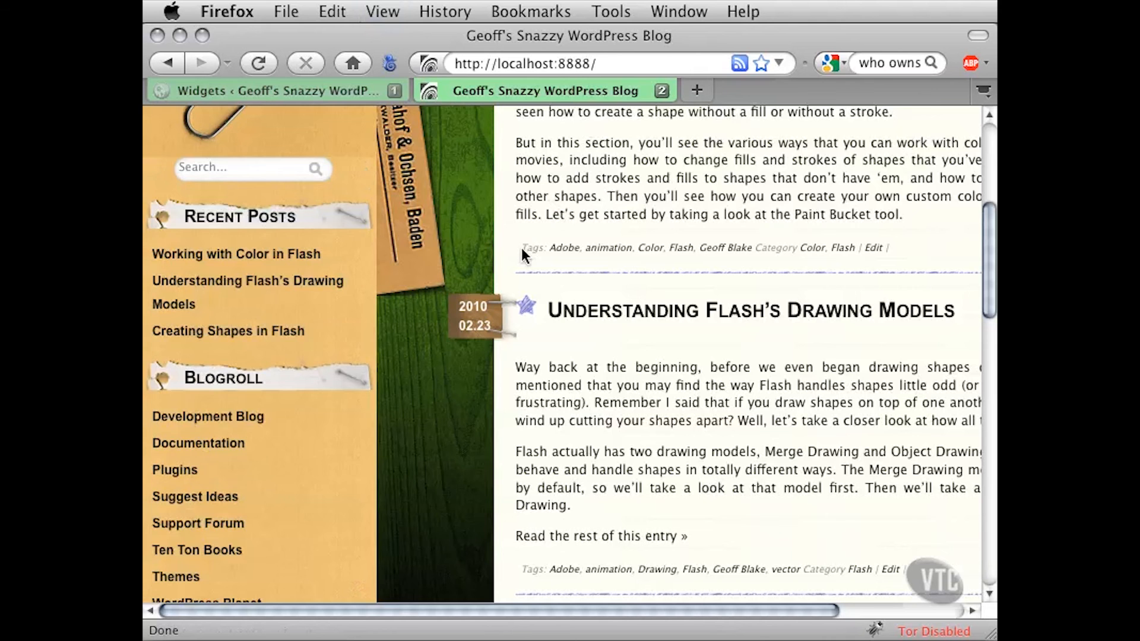
scroll(533, 250, "up", 3)
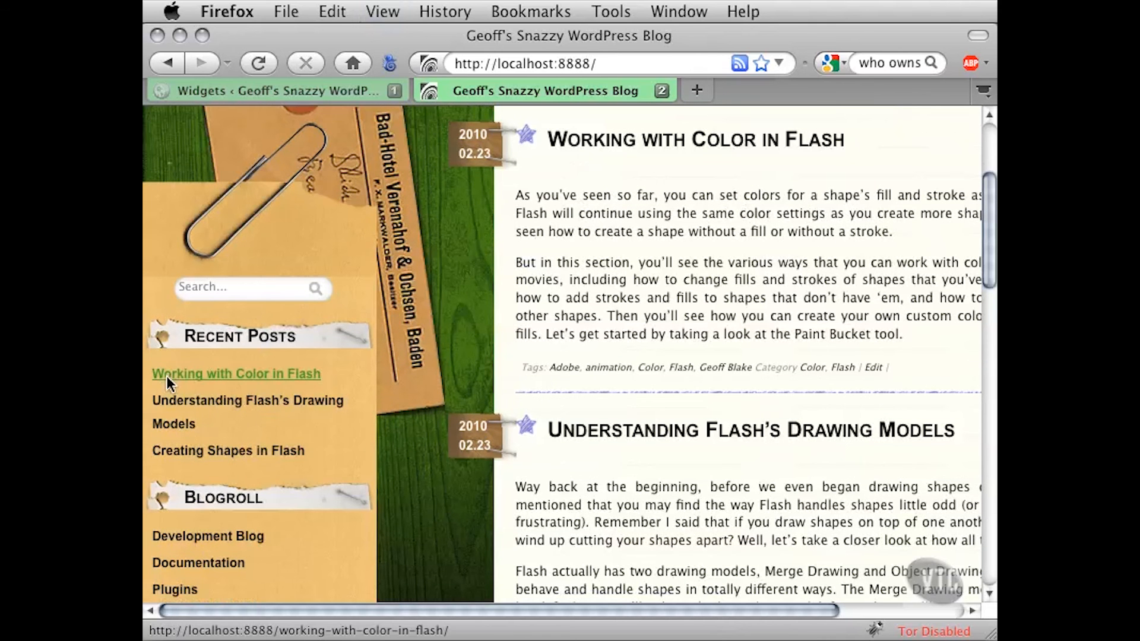
scroll(380, 440, "down", 8)
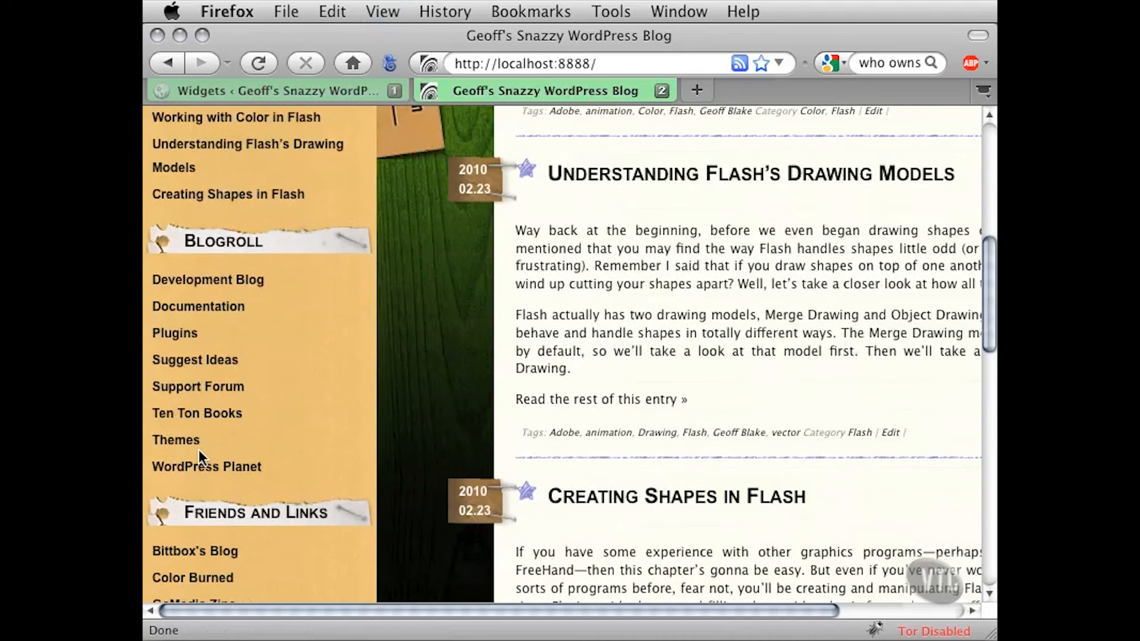
scroll(323, 441, "down", 3)
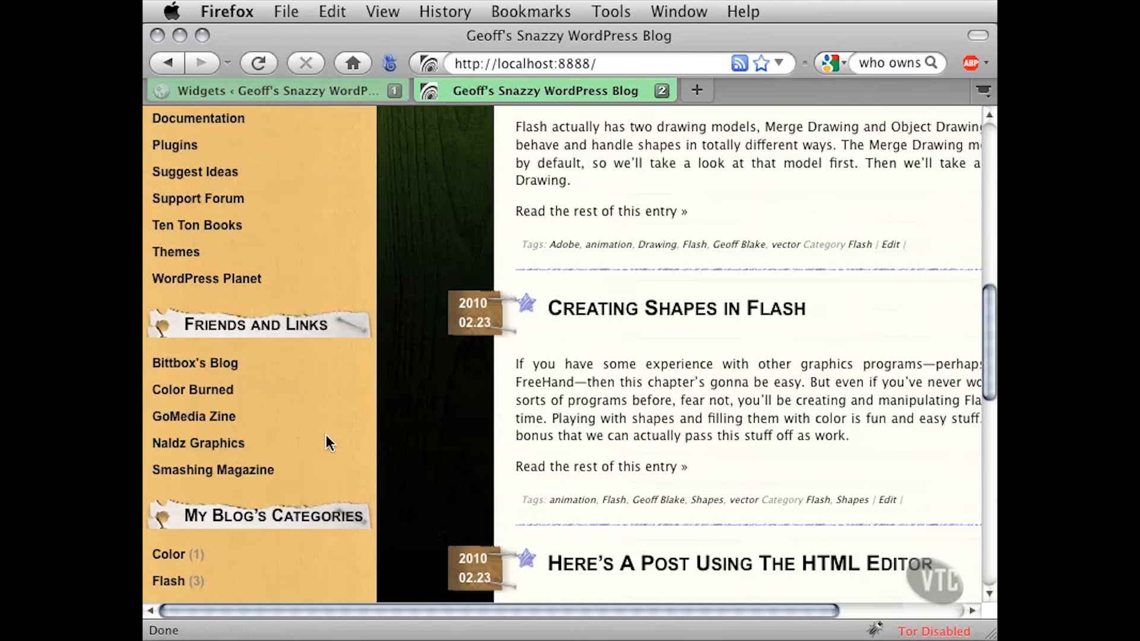
scroll(249, 428, "down", 4)
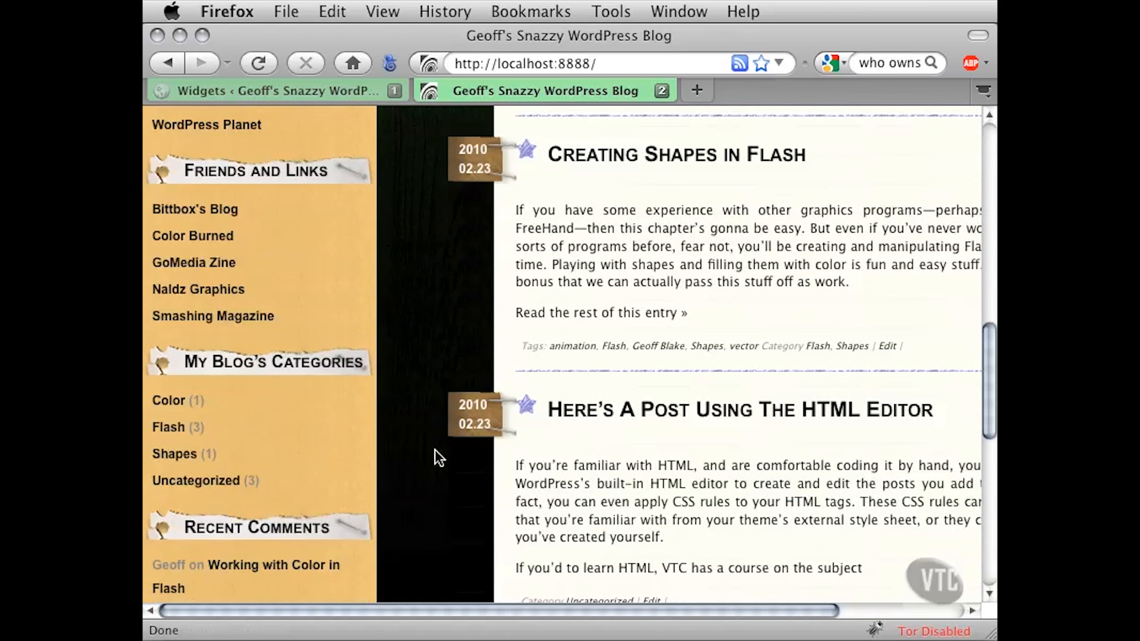
scroll(436, 452, "down", 6)
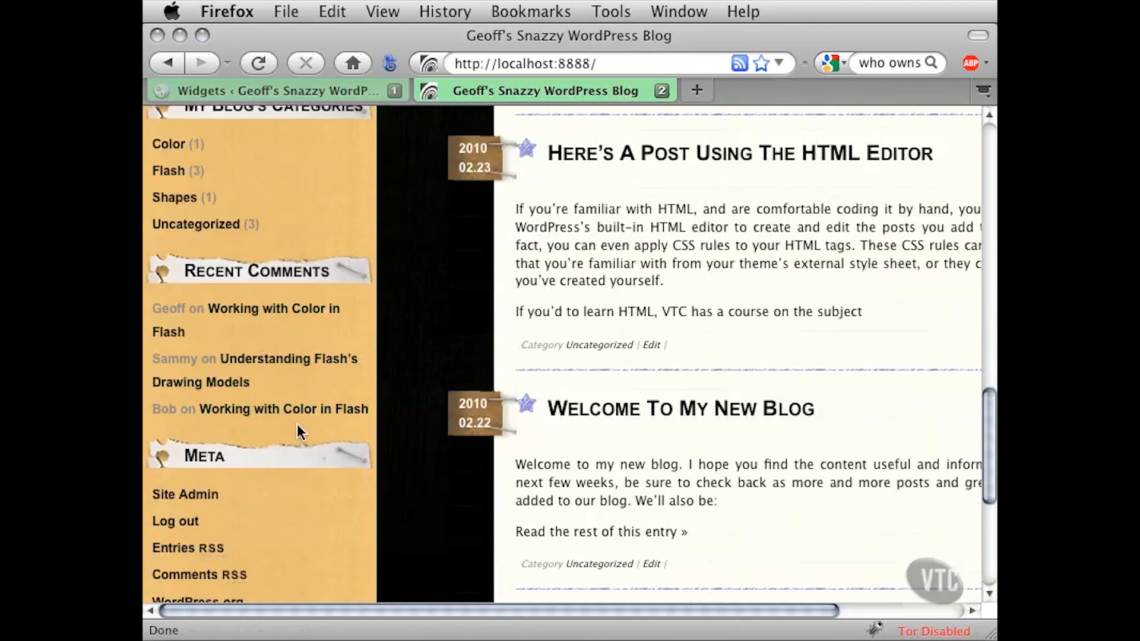
scroll(426, 433, "down", 2)
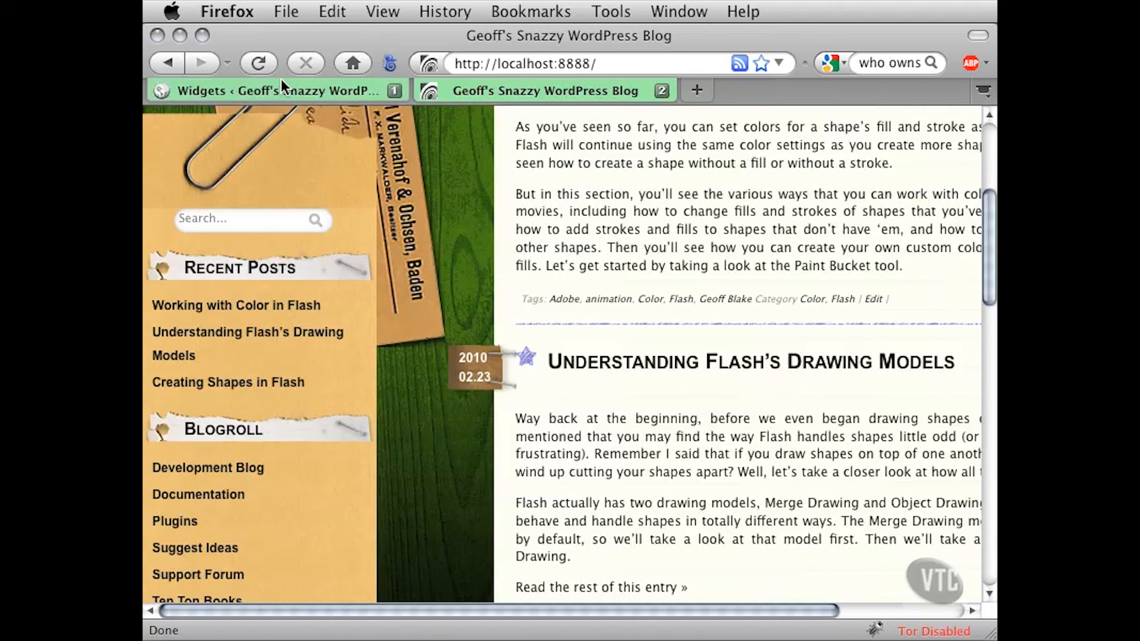
left_click(241, 92)
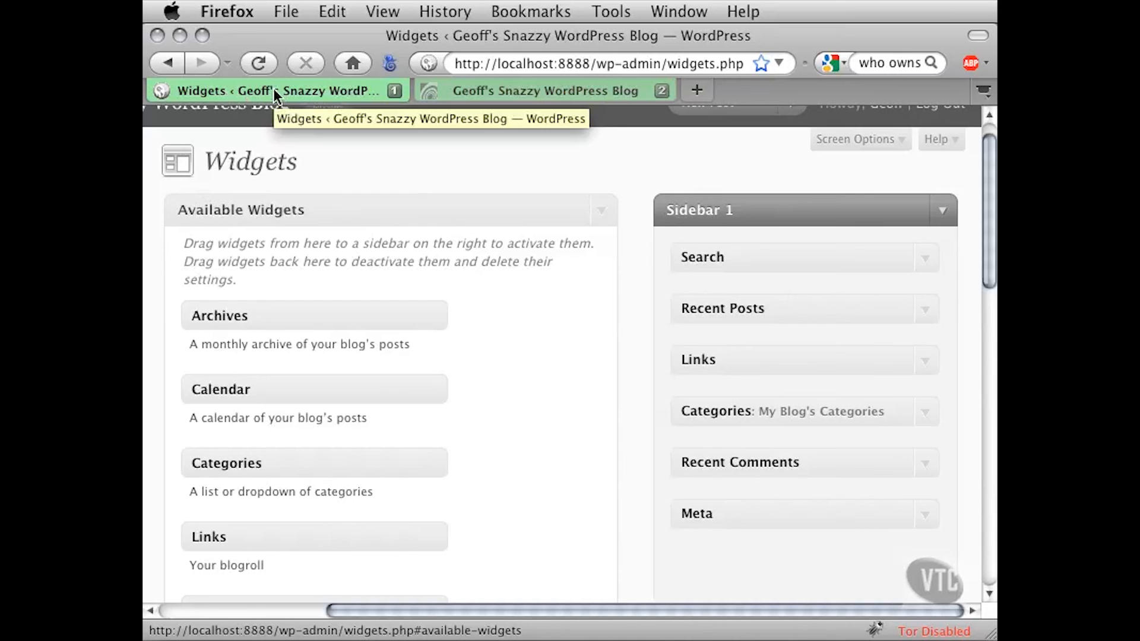
Add the Text widget to Sidebar 1, directly below the Search widget.
scroll(520, 407, "down", 5)
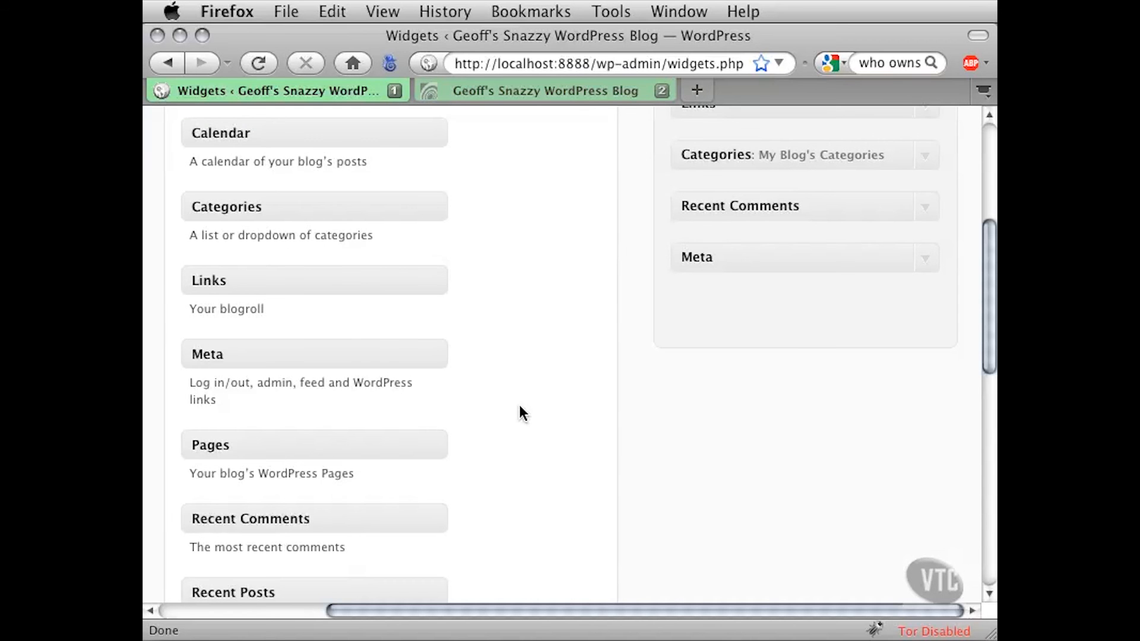
scroll(520, 405, "down", 10)
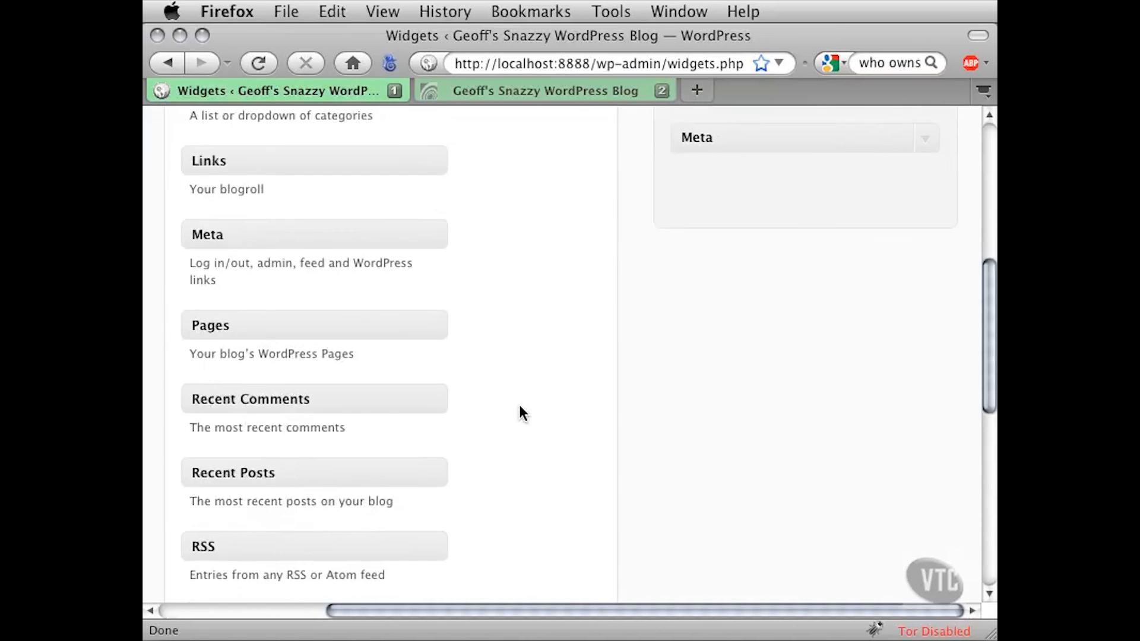
scroll(520, 408, "down", 1)
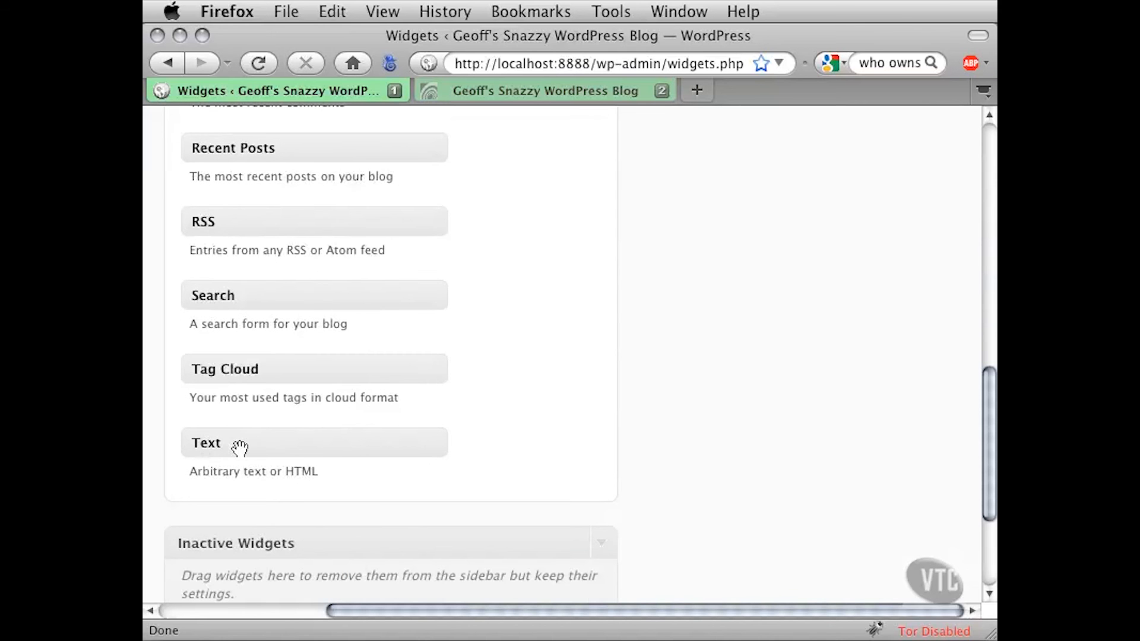
left_click_drag(211, 472, 289, 479)
left_click(330, 476)
left_click_drag(240, 449, 729, 250)
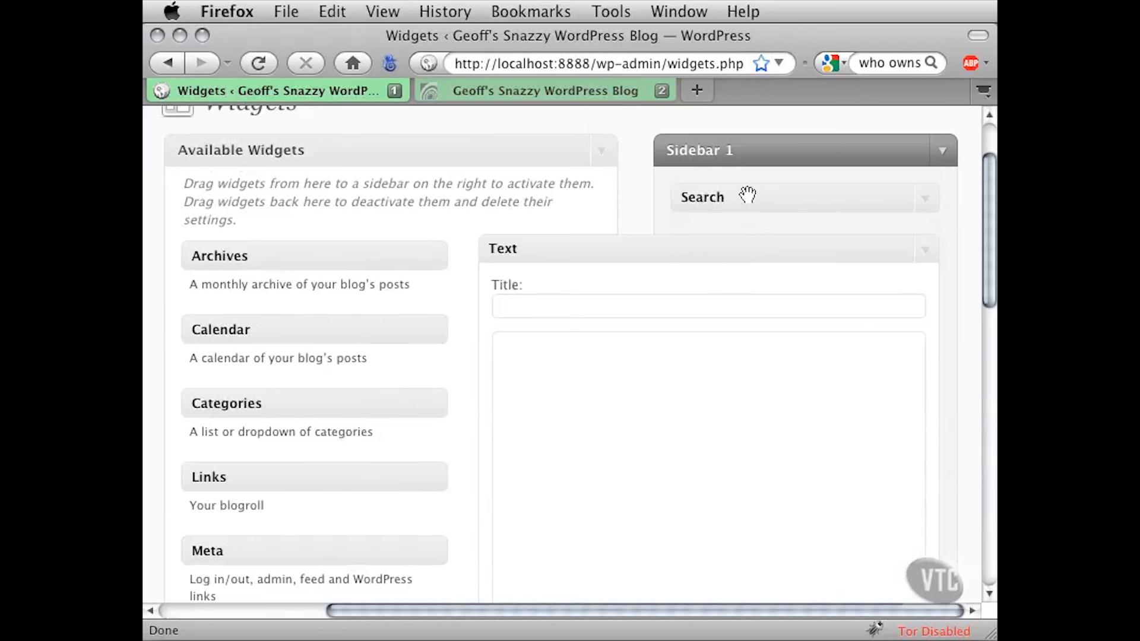
Title the new Text widget "Another Cartoon!".
scroll(622, 217, "down", 3)
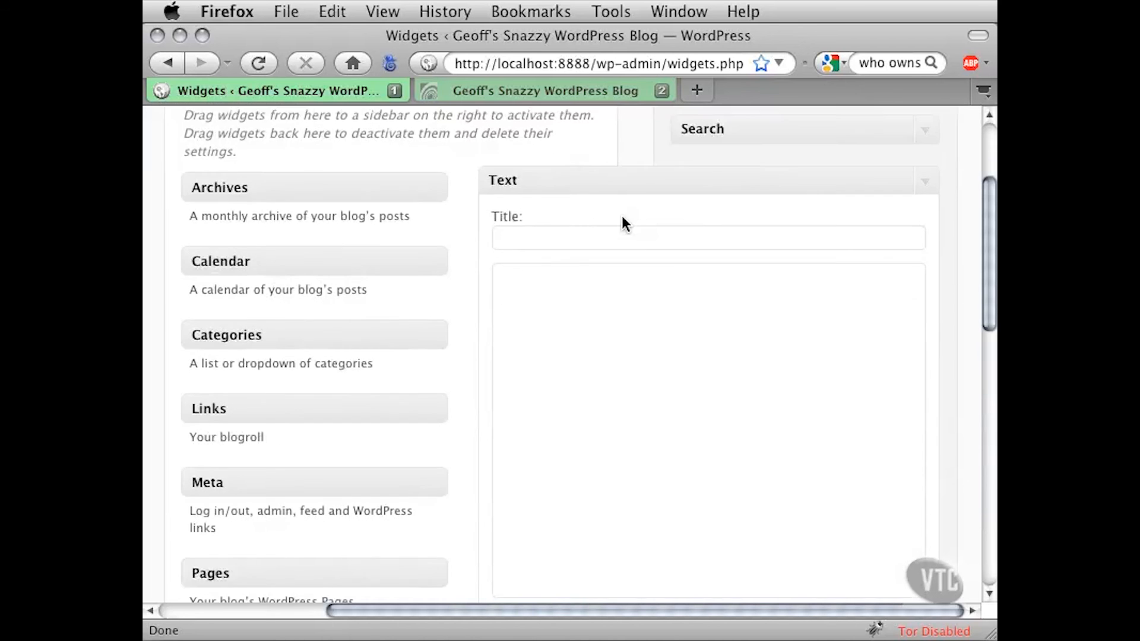
scroll(622, 220, "down", 1)
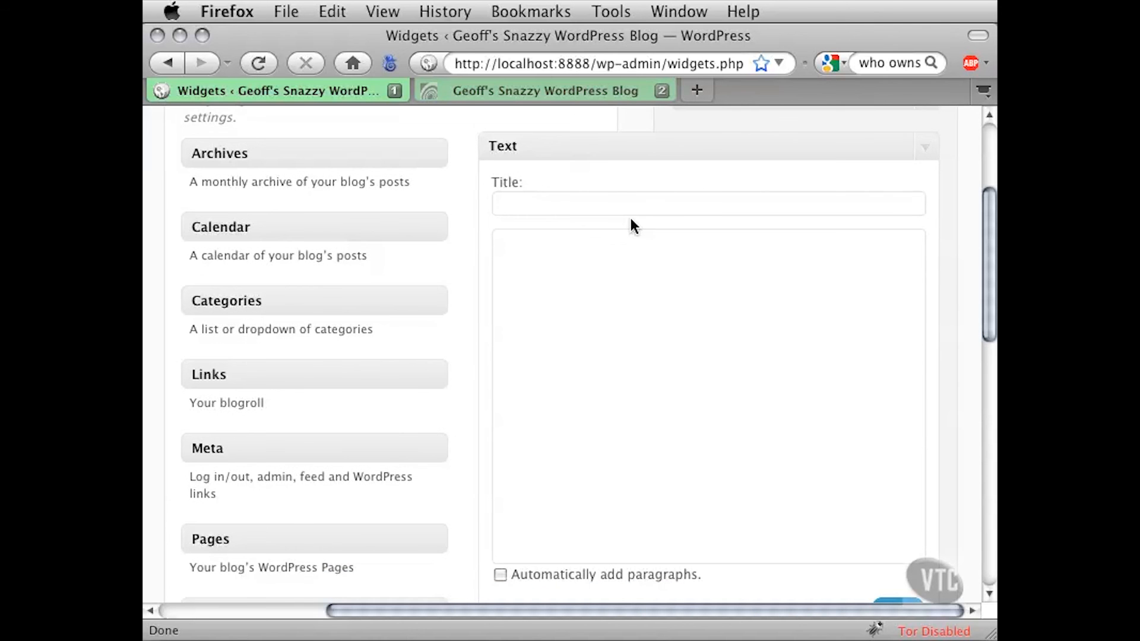
scroll(631, 219, "down", 1)
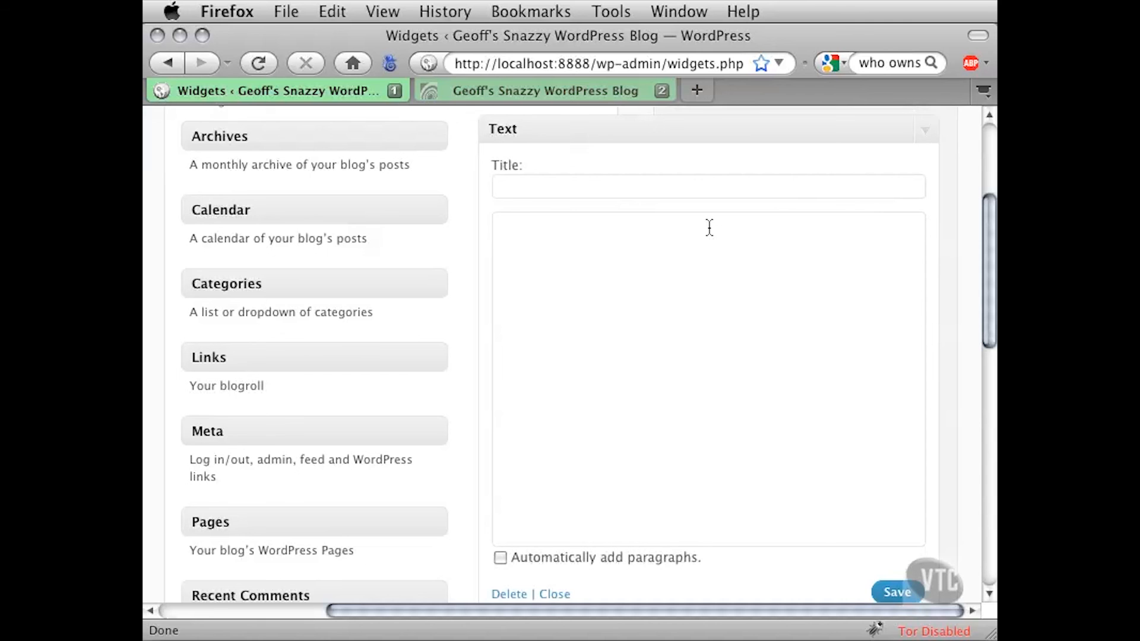
scroll(710, 227, "down", 1)
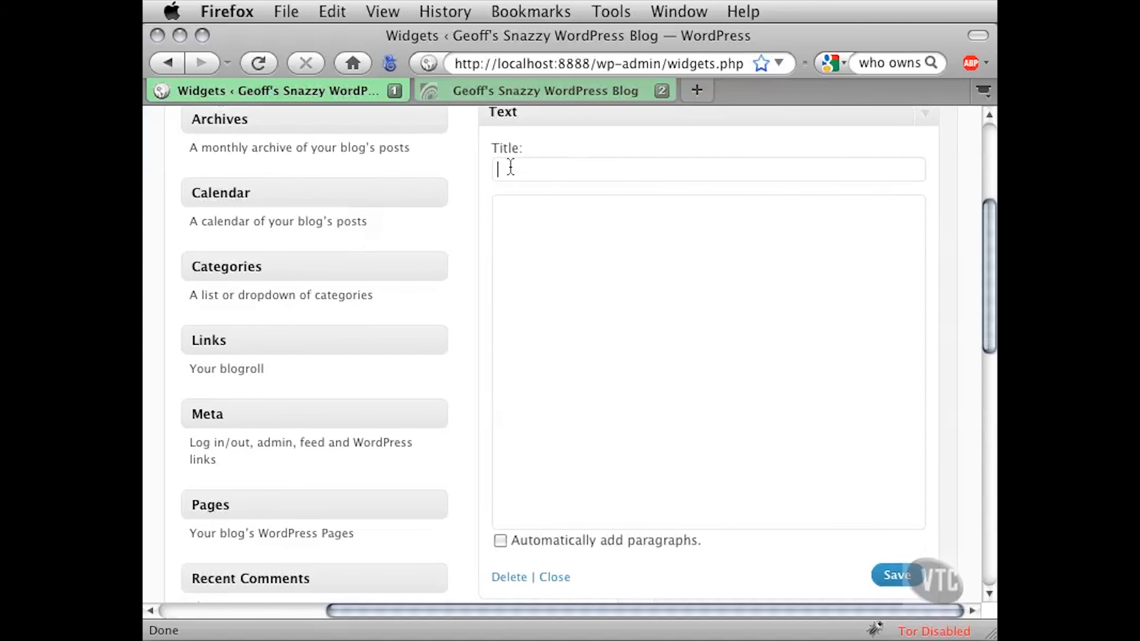
left_click(538, 230)
left_click(517, 167)
type("An")
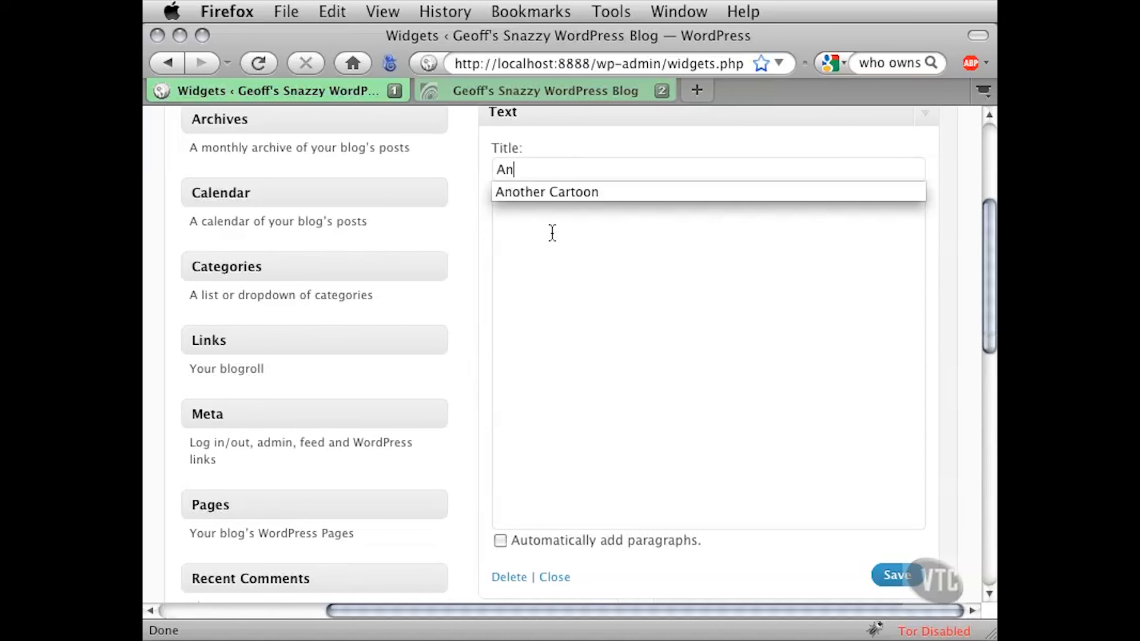
type("other Cartoon!")
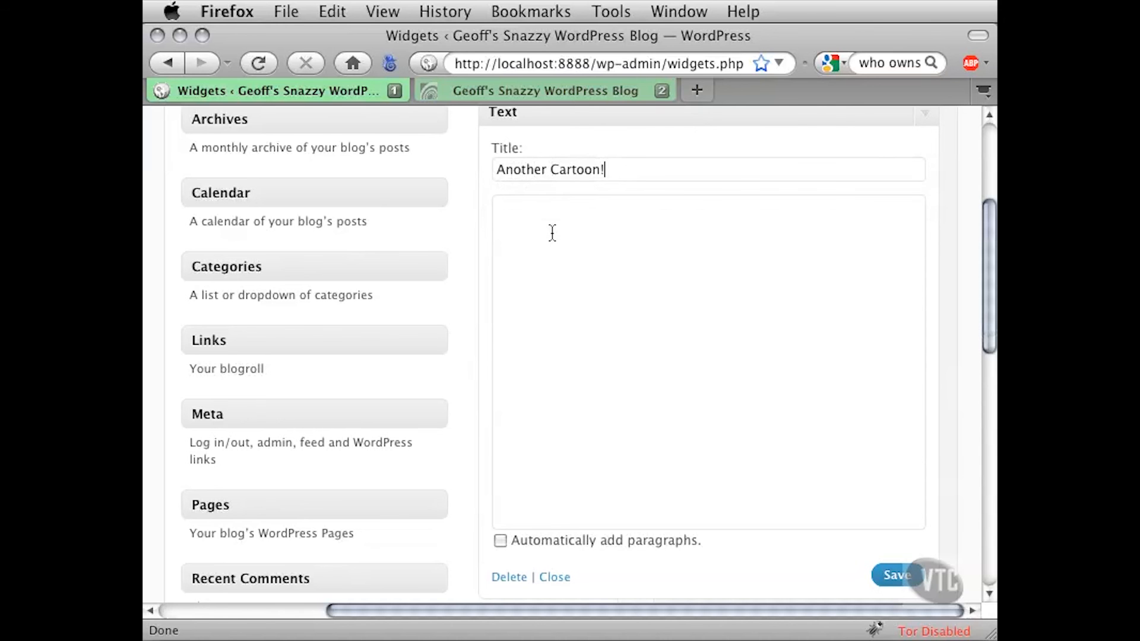
left_click(560, 295)
type("<p>")
key("BackSpace")
key("BackSpace")
type("ol>")
key("Return")
type("<")
key("BackSpace")
key("BackSpace")
key("BackSpace")
key("BackSpace")
key("BackSpace")
key("BackSpace")
Switch to Finder and open Widget.txt from the Project Files folder on the desktop.
left_click(658, 359)
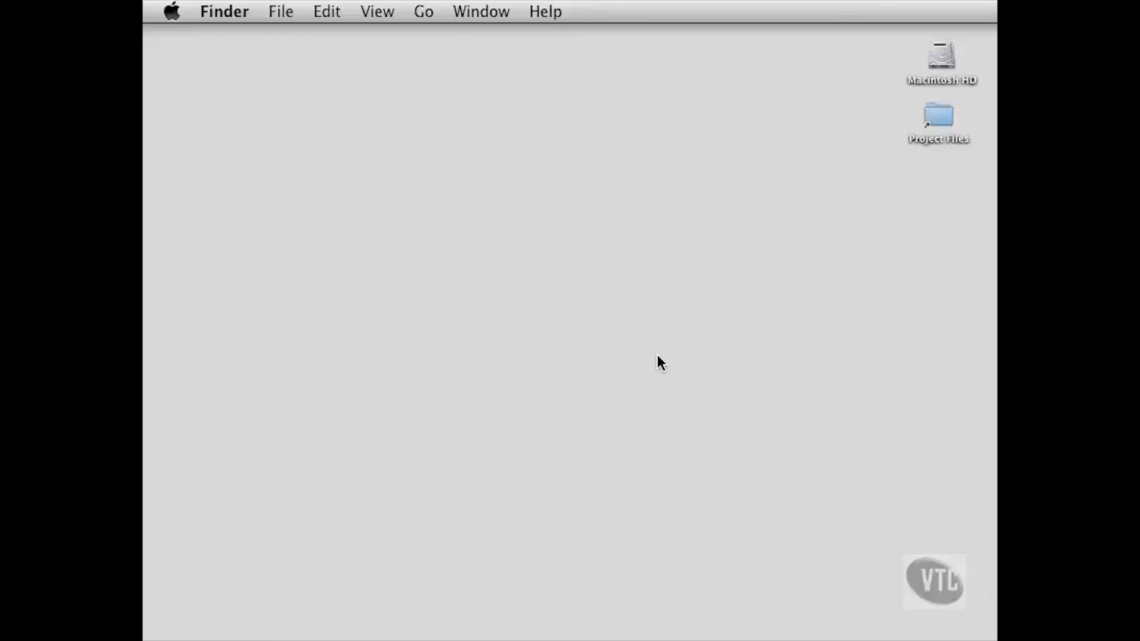
left_click(942, 119)
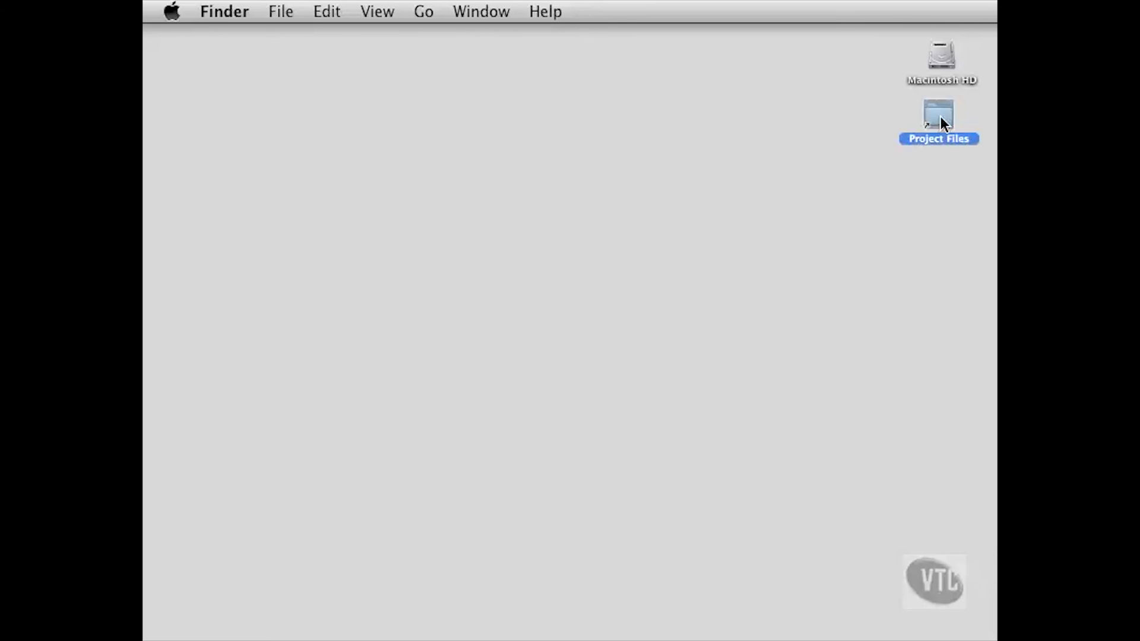
double_click(940, 117)
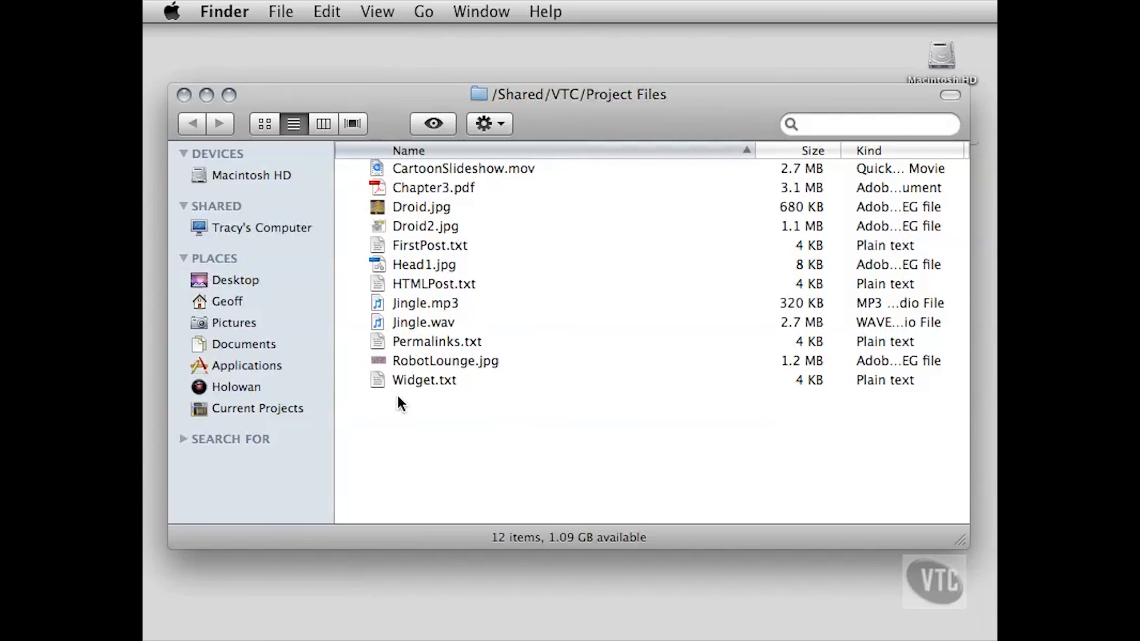
left_click(385, 381)
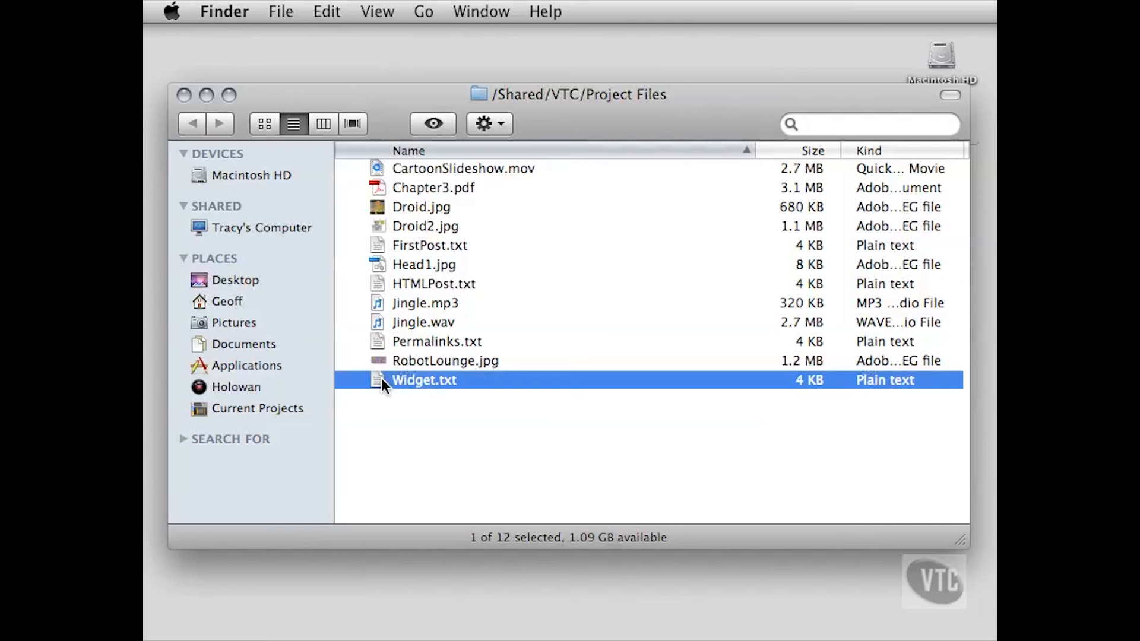
double_click(387, 380)
left_click_drag(444, 93, 437, 79)
Copy all the HTML code in Widget.txt, and close the file and the Project Files window.
left_click_drag(351, 204, 320, 114)
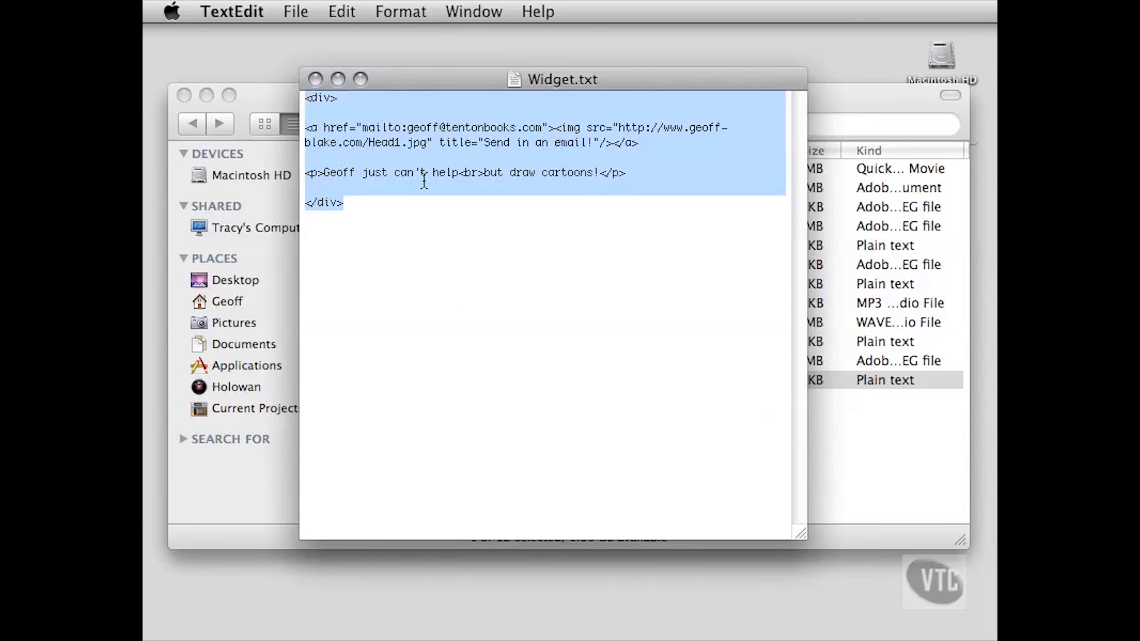
left_click(407, 205)
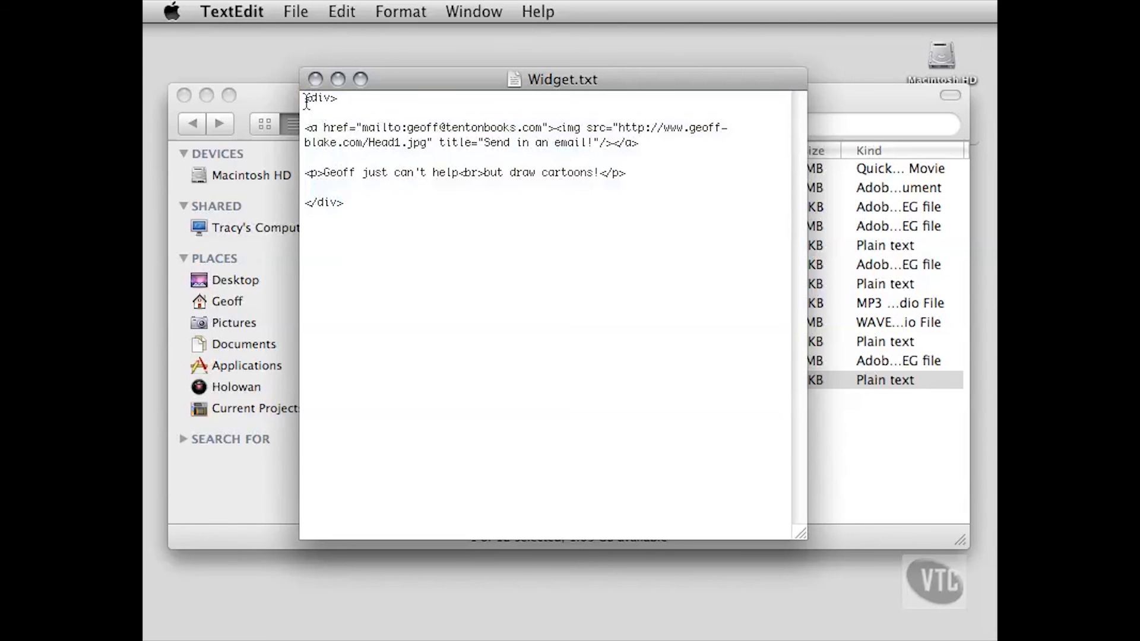
left_click_drag(306, 100, 368, 225)
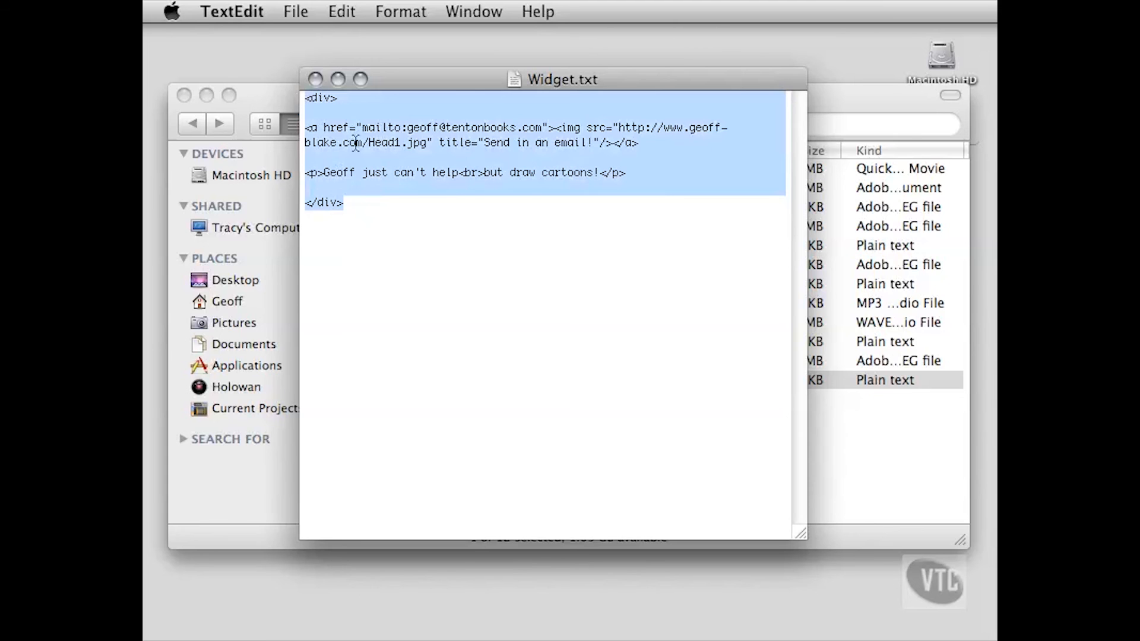
left_click(316, 80)
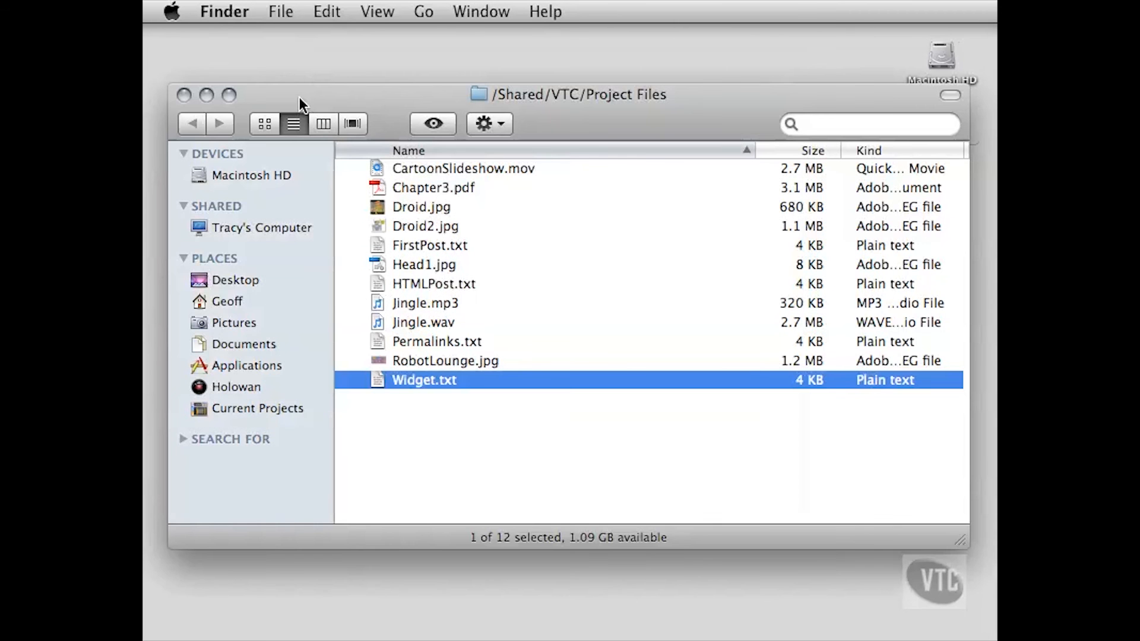
key("super+w")
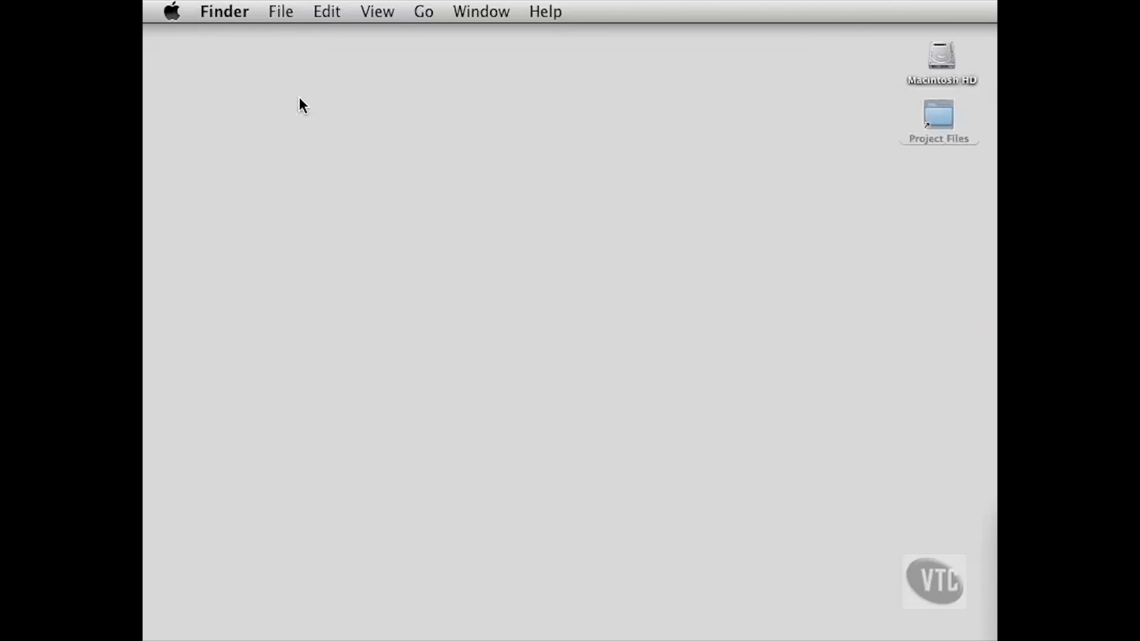
Switch back to Firefox, paste the copied HTML into the Text widget's content area, save it and collapse the widget.
key("super+Tab")
key("super+Tab")
key("super+Tab")
key("super+Tab")
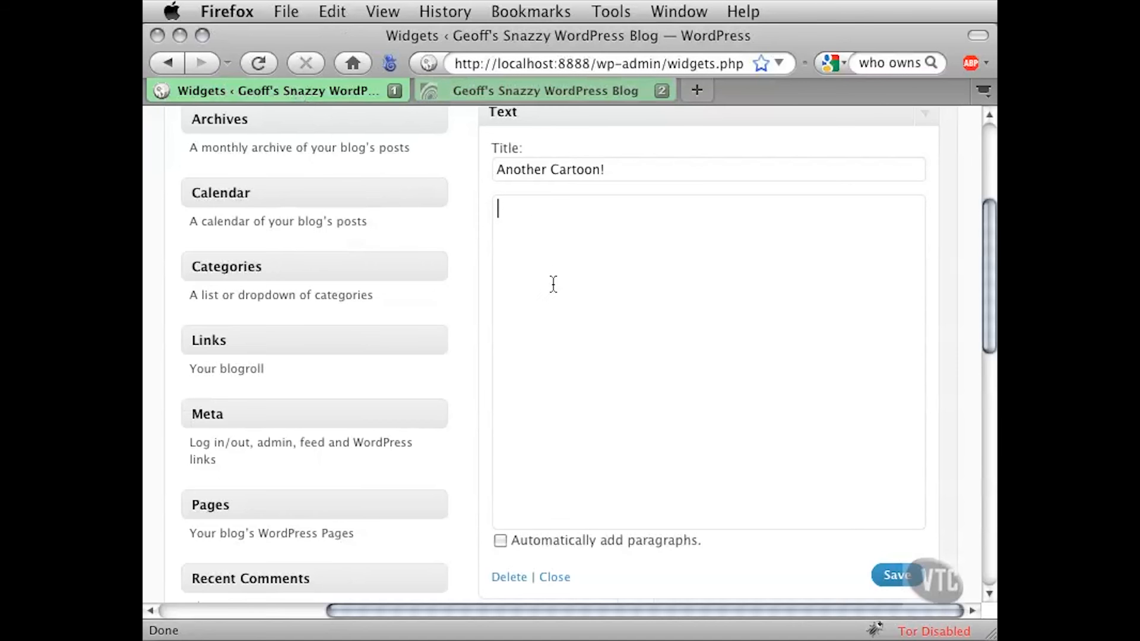
key("super+v")
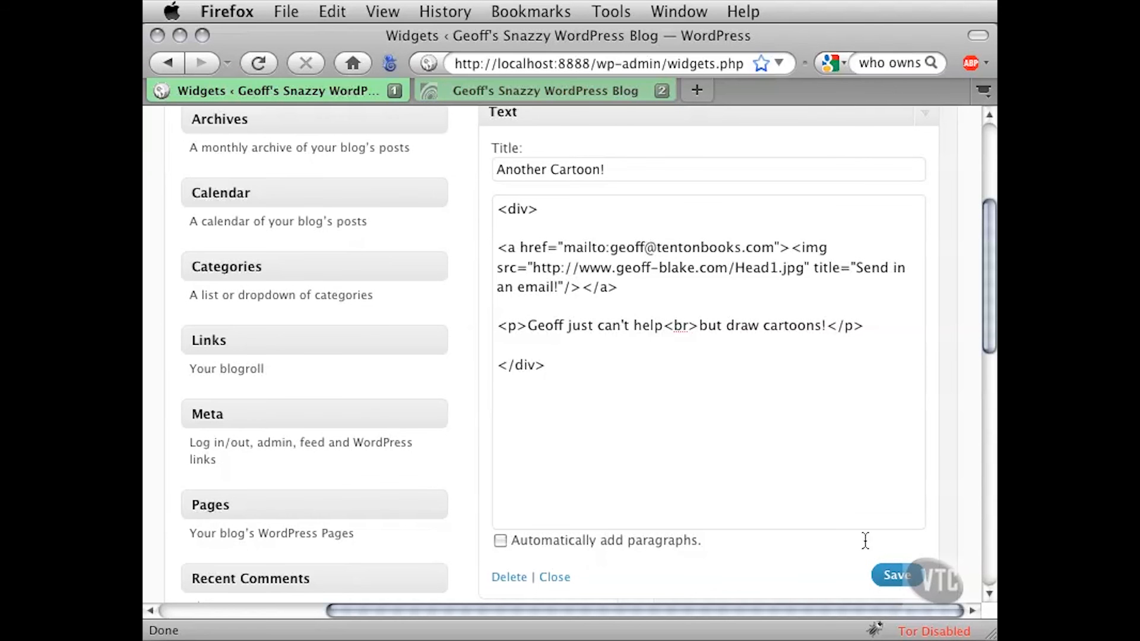
left_click(891, 579)
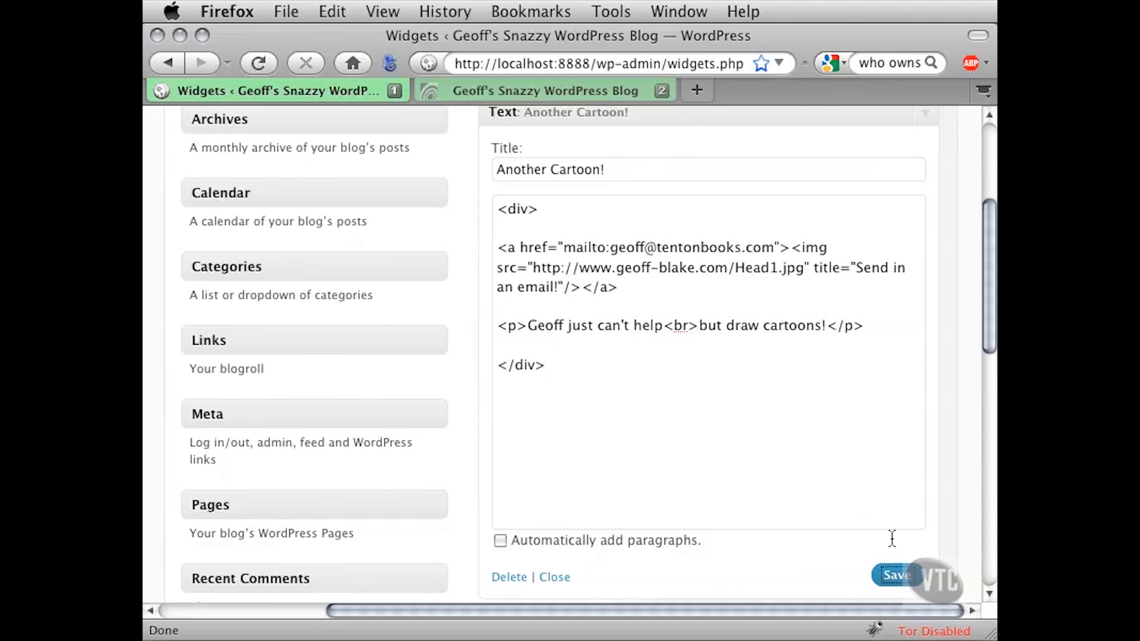
scroll(874, 364, "up", 1)
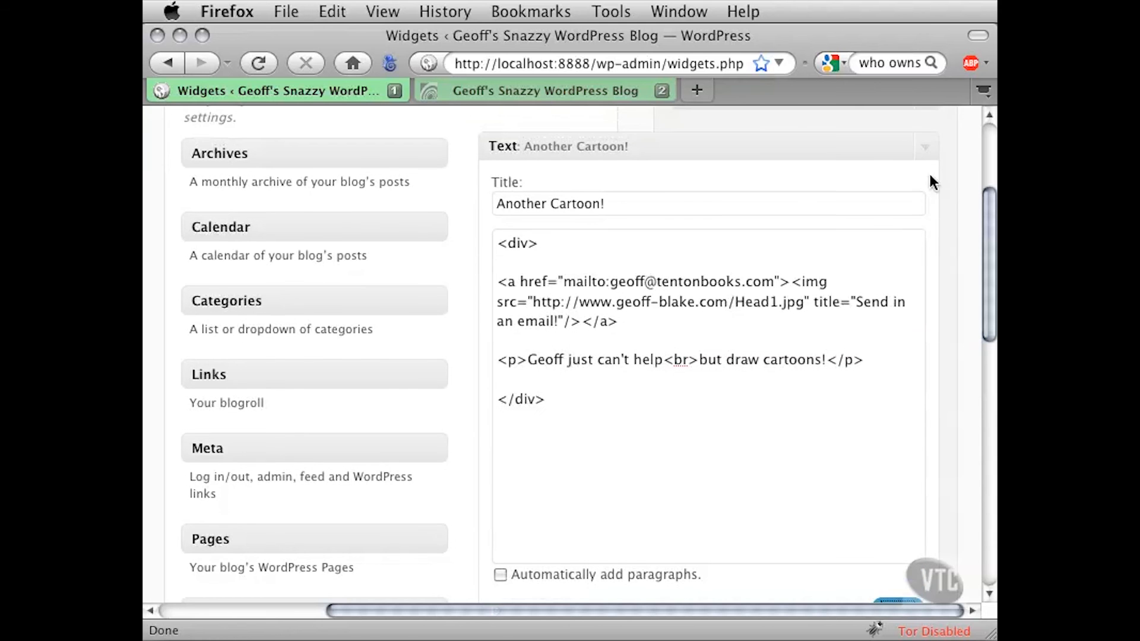
left_click(927, 151)
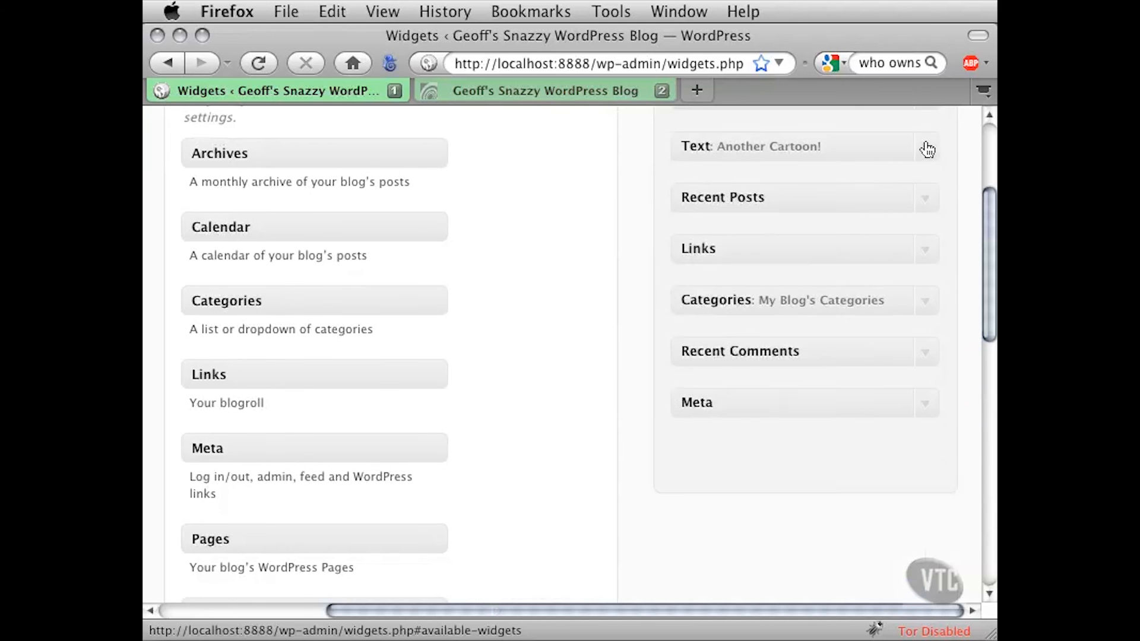
Reload the live blog and check the "Another Cartoon!" heading, cartoon image and caption in the sidebar.
scroll(904, 211, "up", 3)
scroll(853, 236, "up", 1)
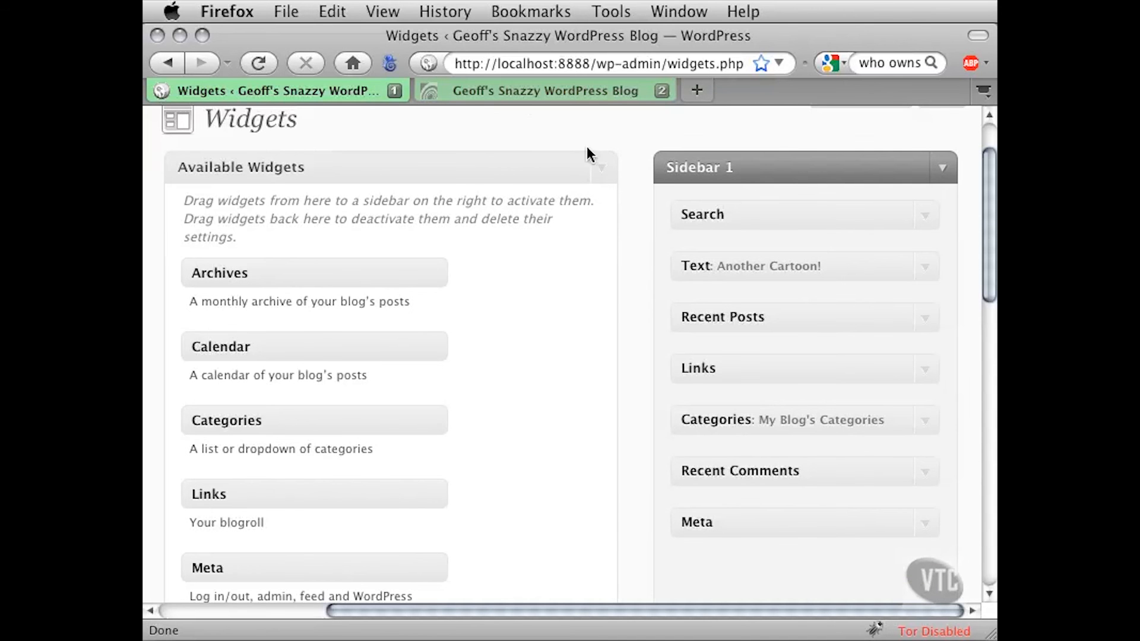
left_click(506, 91)
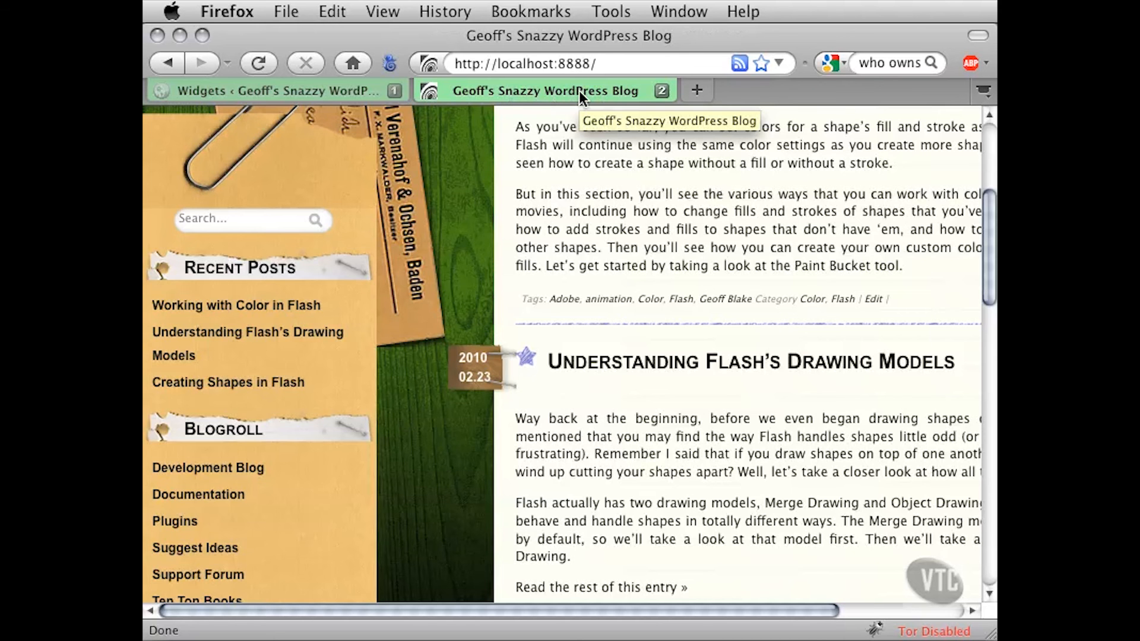
key("super+r")
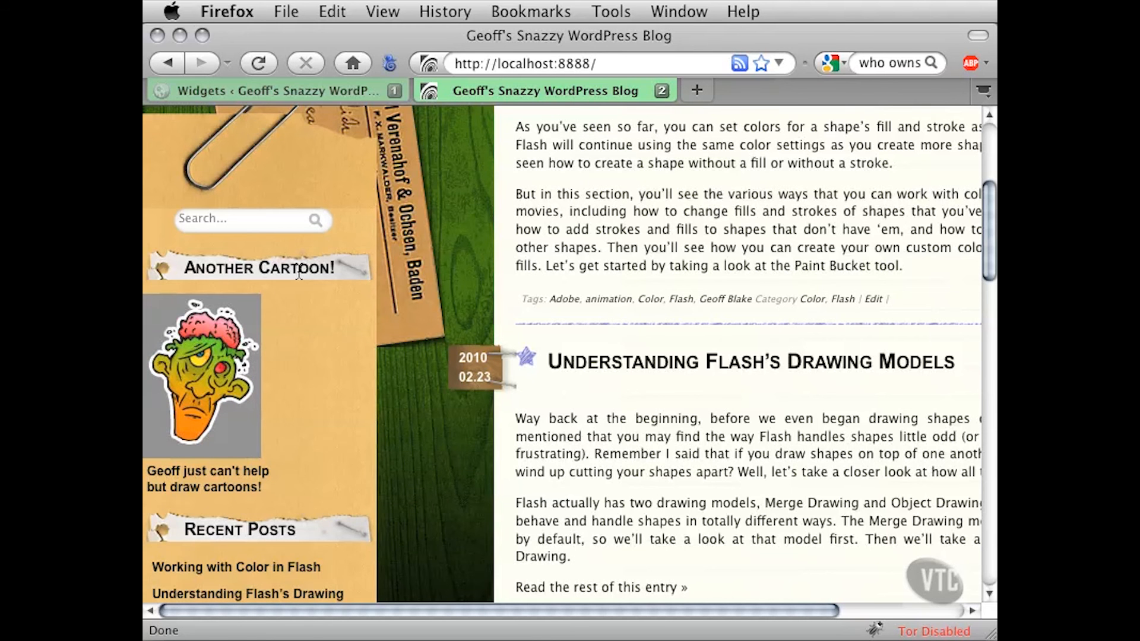
left_click_drag(299, 273, 206, 272)
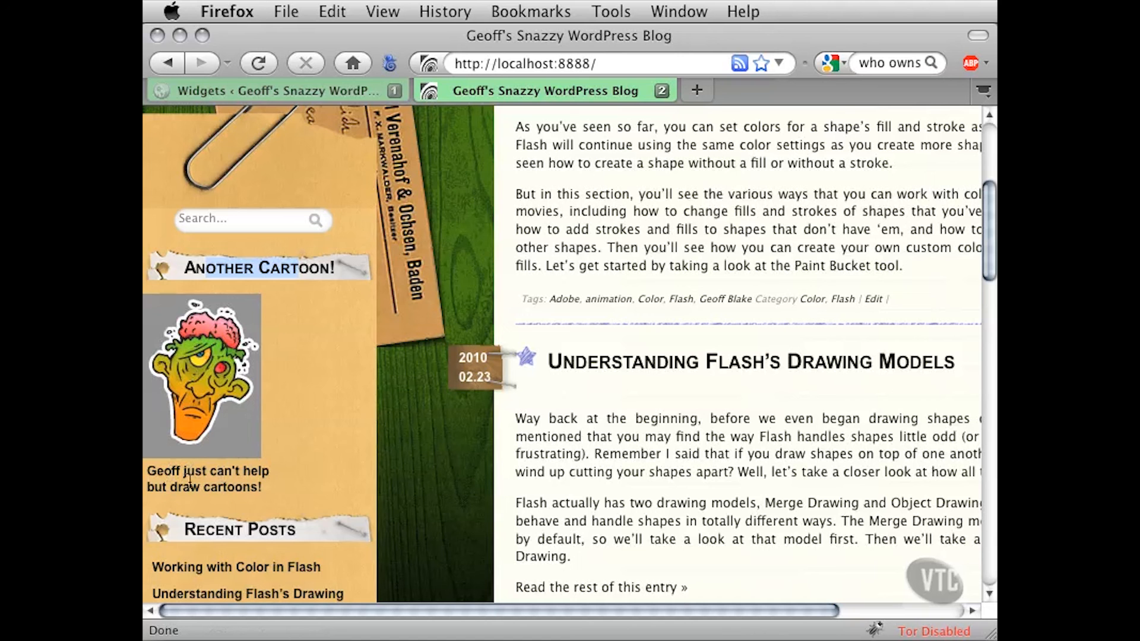
left_click_drag(263, 486, 208, 474)
left_click(307, 475)
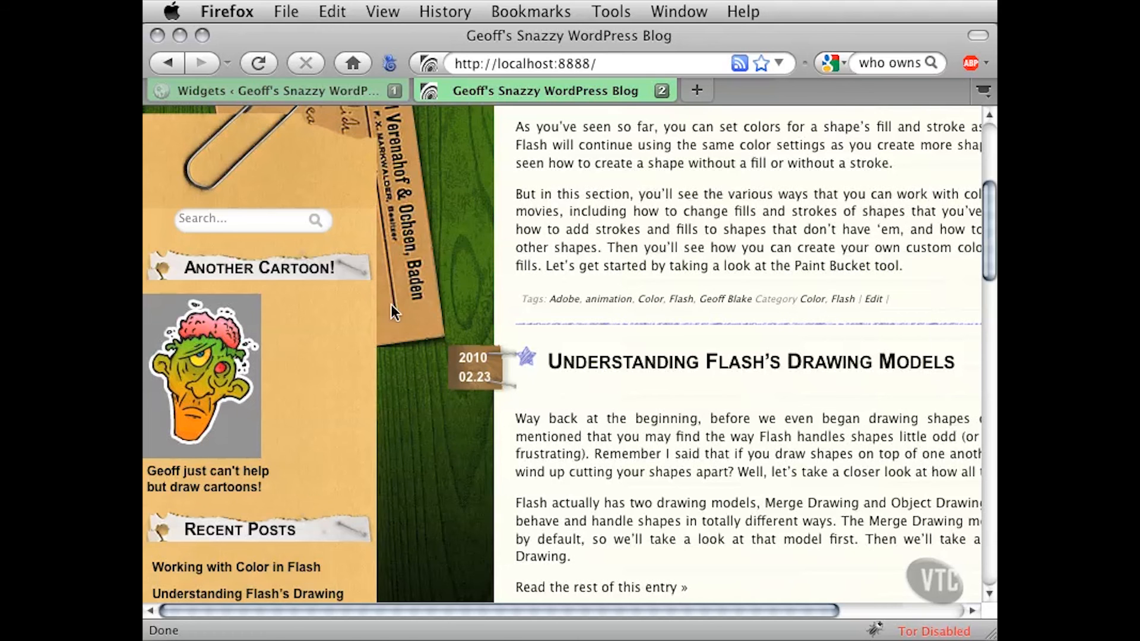
Return to the Widgets page, expand the "Another Cartoon!" Text widget and examine its div wrapper and mailto link code.
left_click(342, 91)
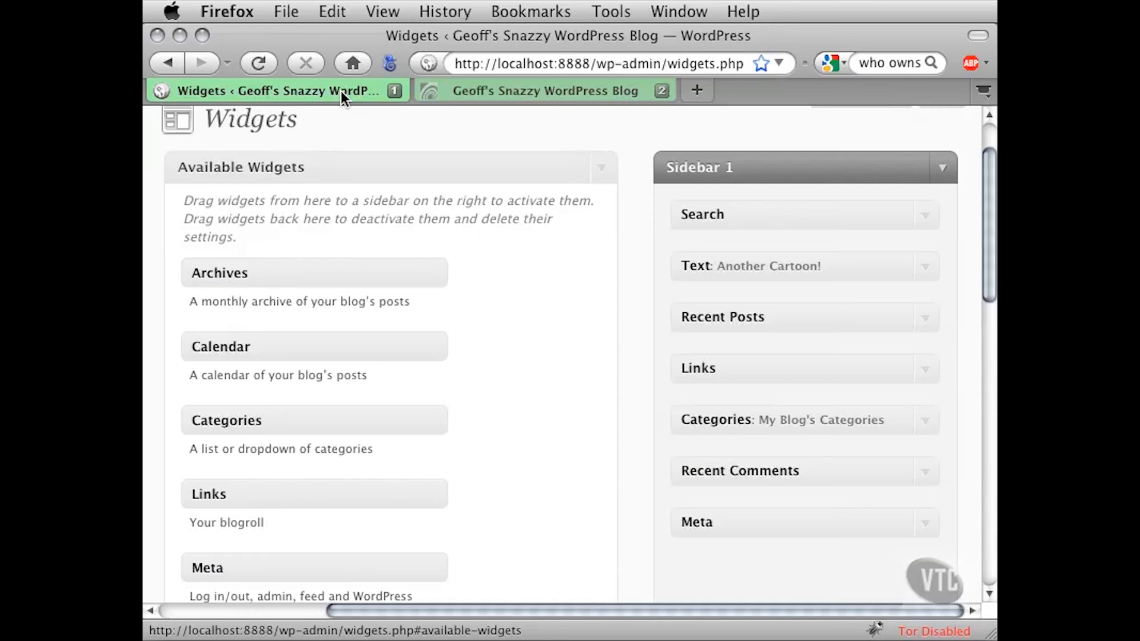
scroll(350, 148, "up", 1)
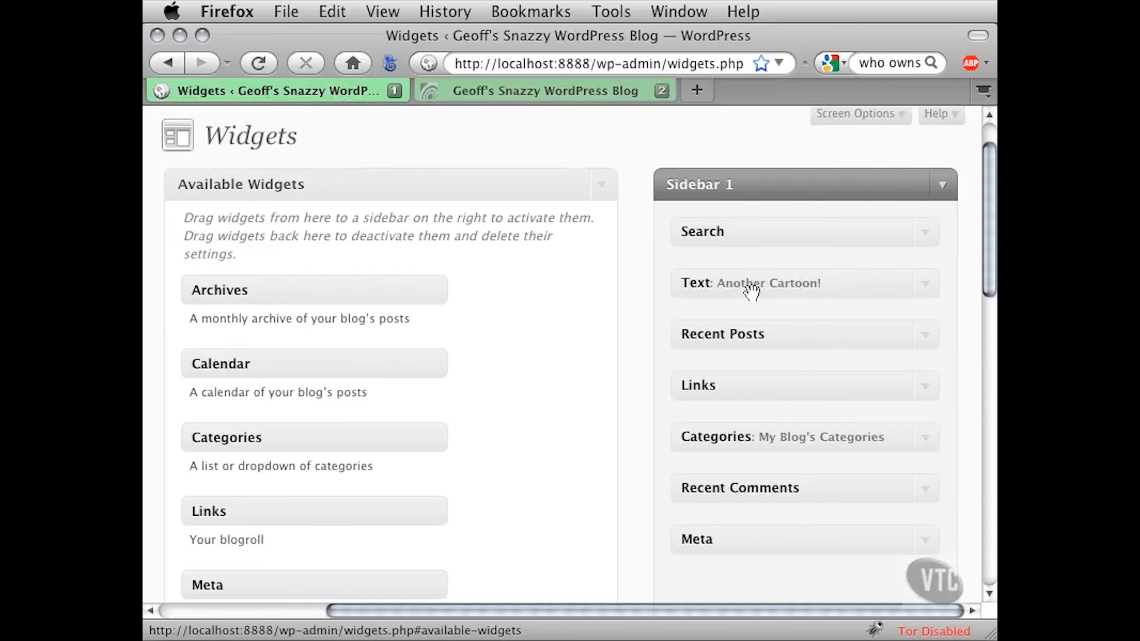
left_click(924, 286)
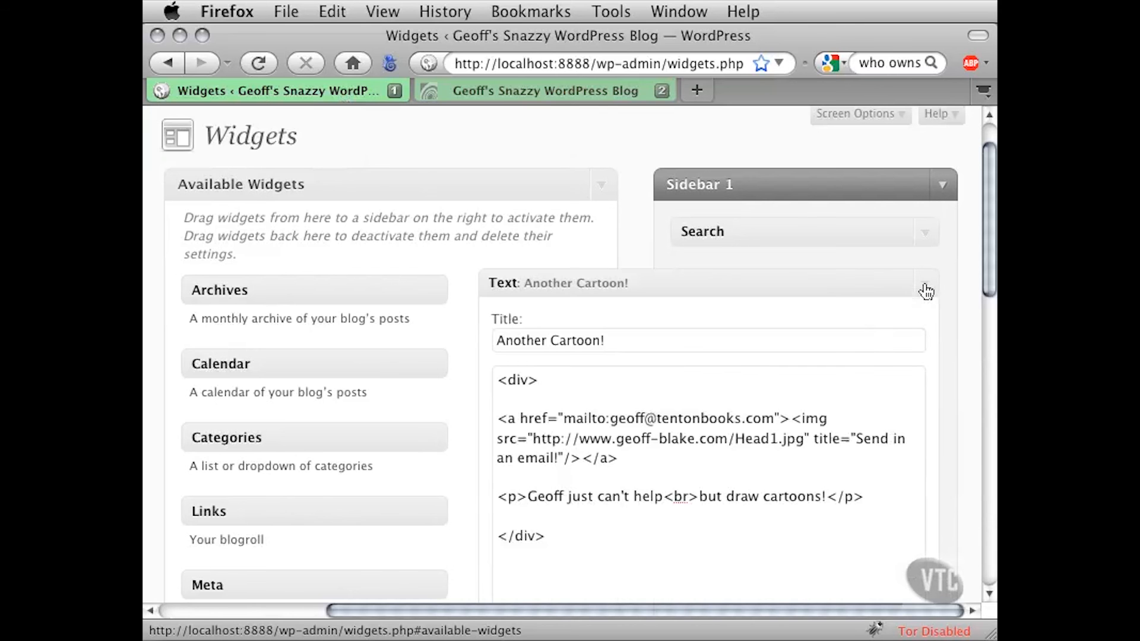
scroll(462, 423, "down", 5)
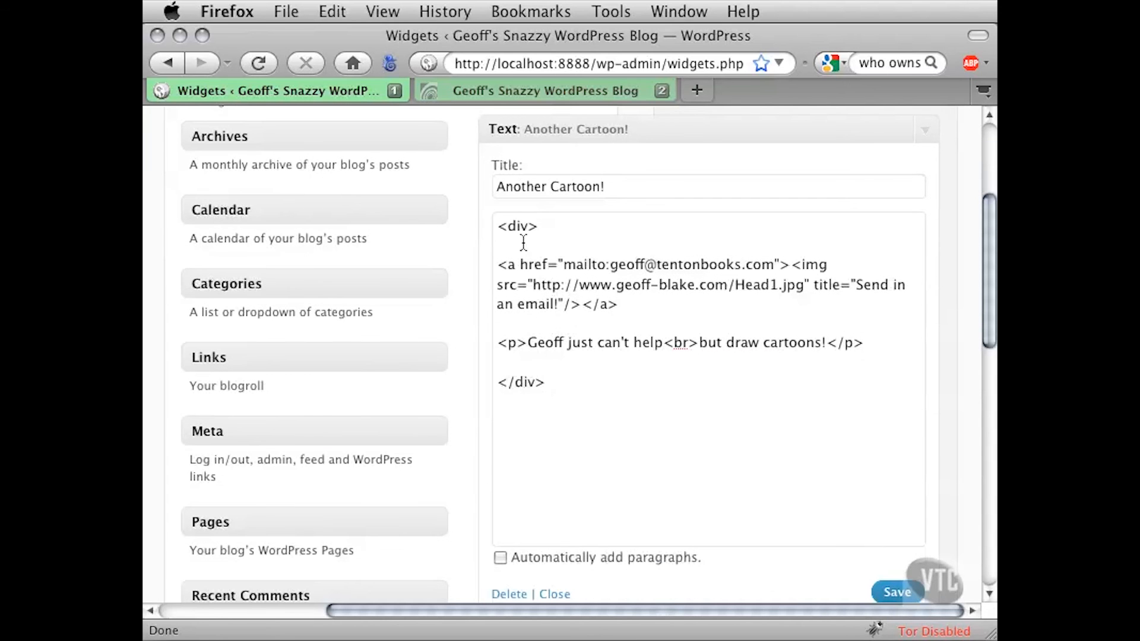
left_click_drag(497, 227, 586, 390)
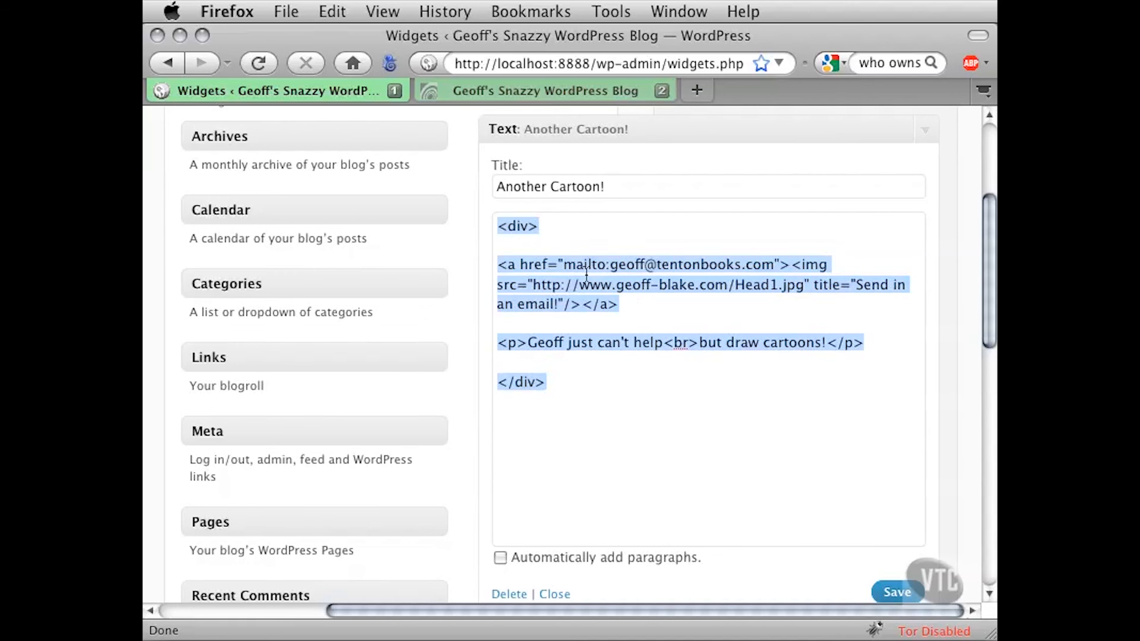
left_click(575, 295)
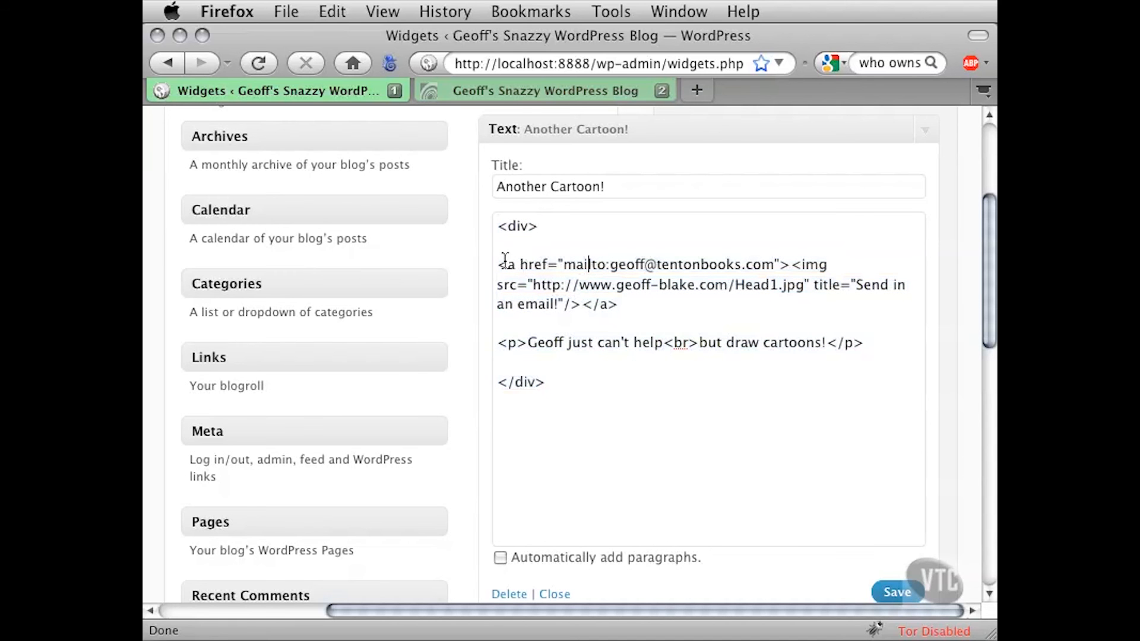
left_click_drag(500, 265, 789, 270)
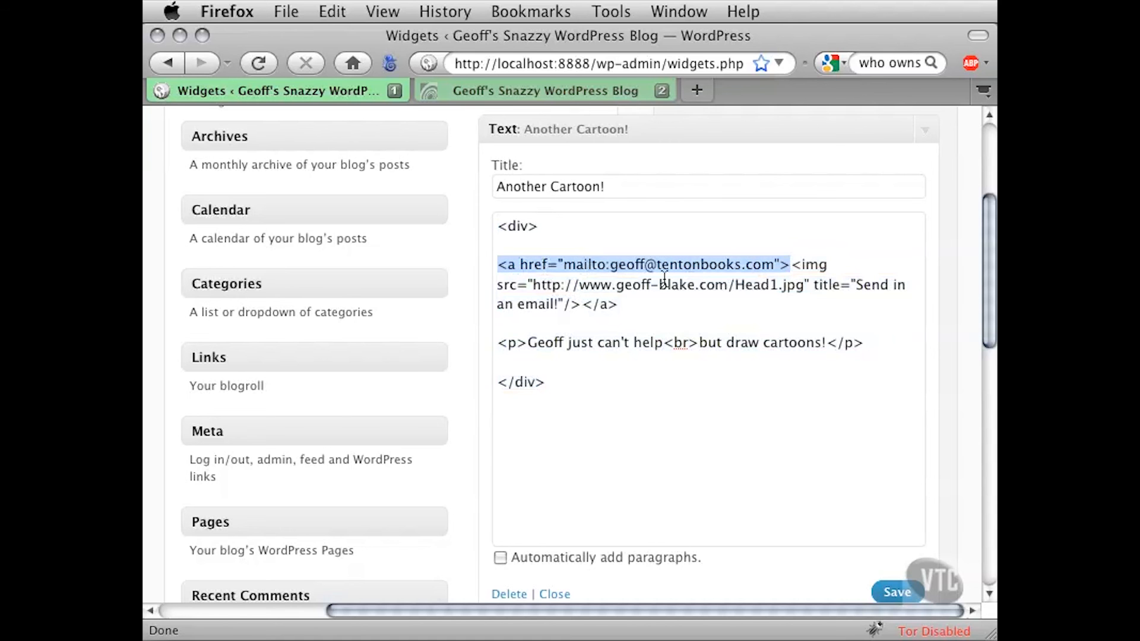
left_click(611, 266)
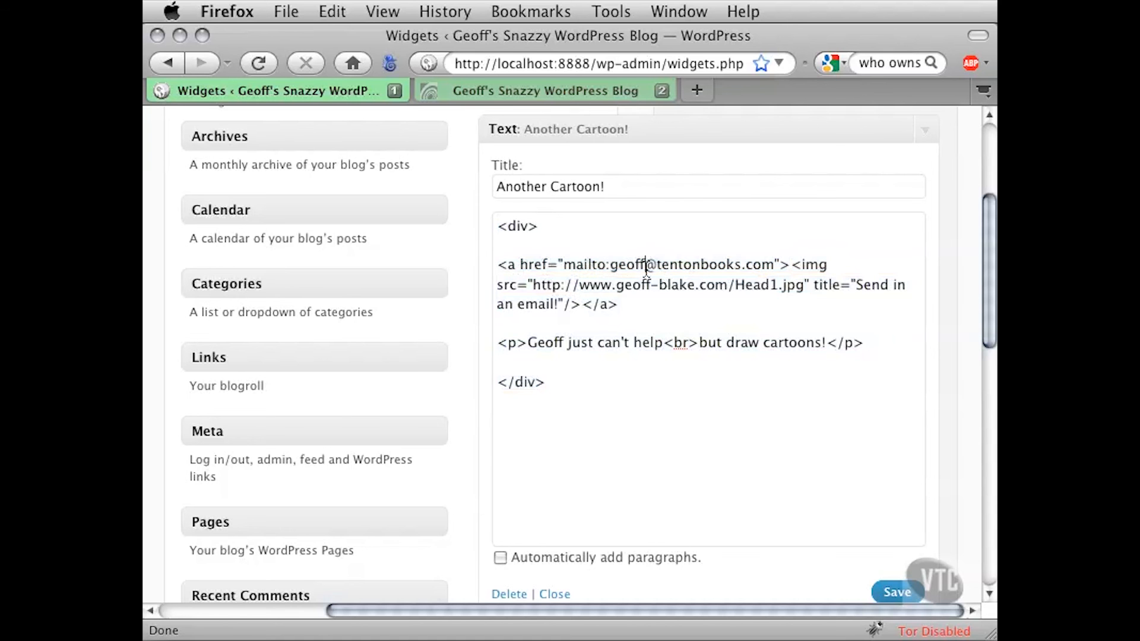
left_click_drag(612, 266, 774, 267)
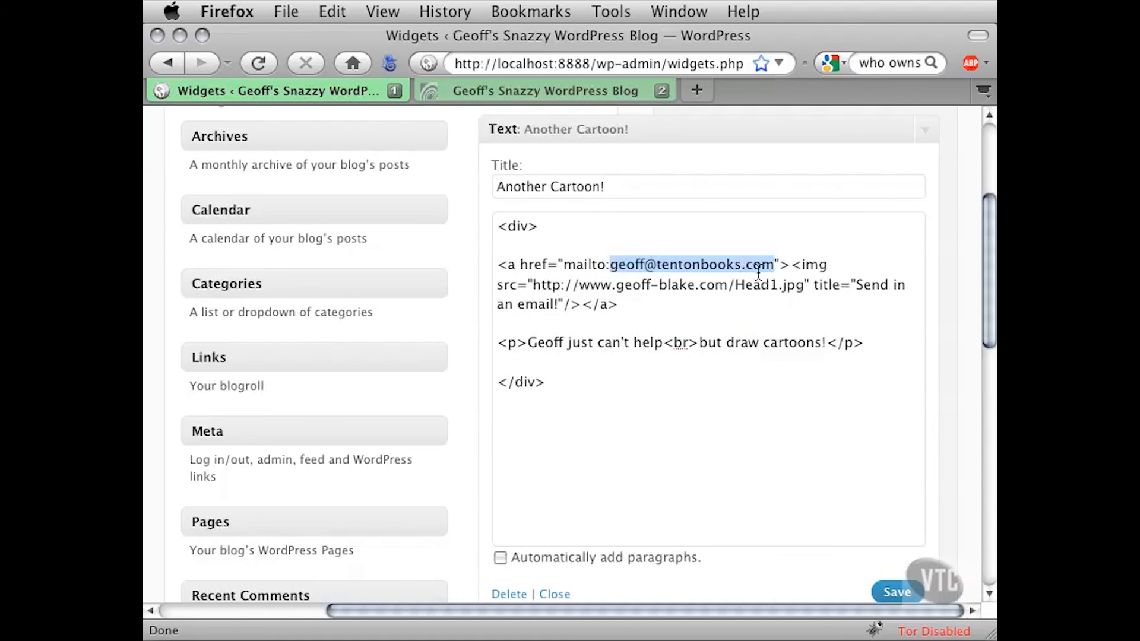
Examine the image source, its title text, the linked e-mail address and the caption paragraph in the widget's HTML.
left_click_drag(789, 265, 804, 289)
left_click(544, 289)
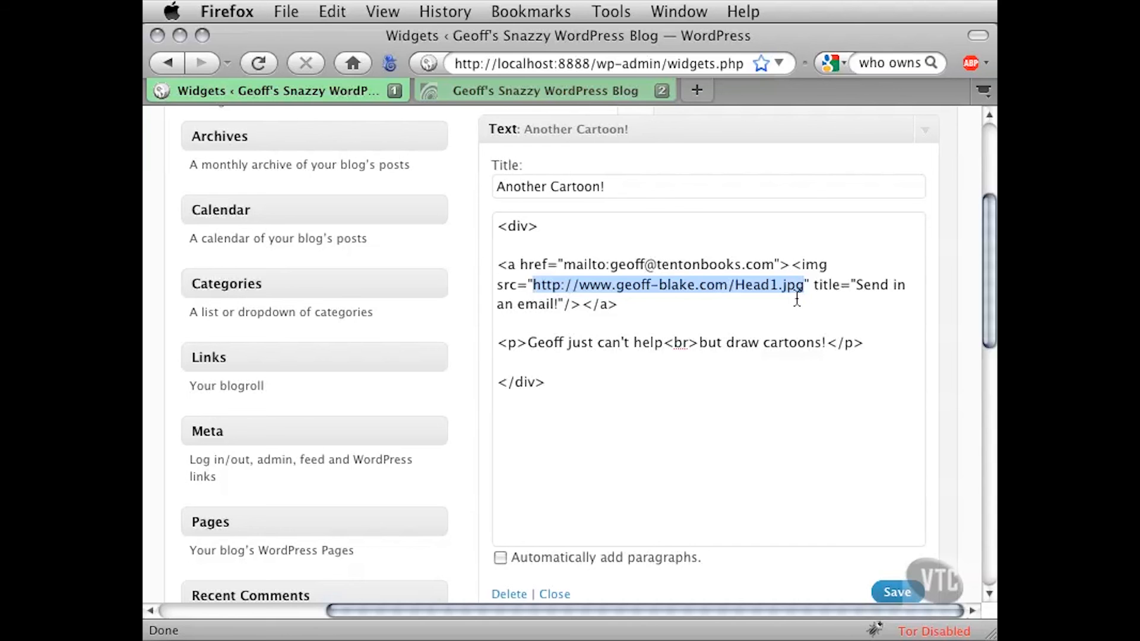
left_click_drag(814, 285, 564, 306)
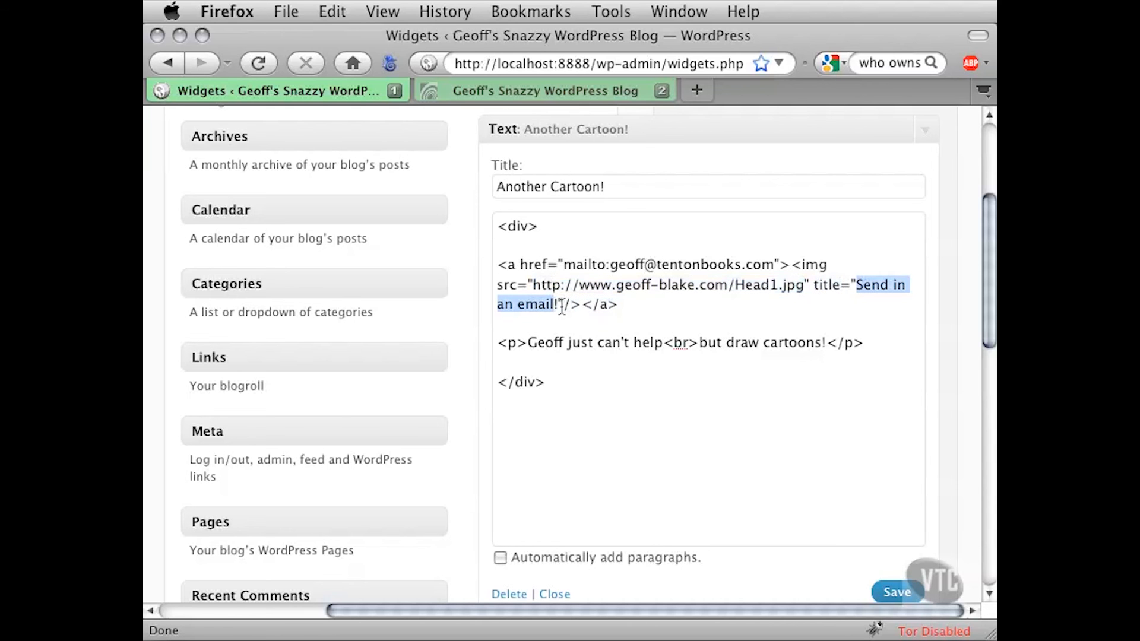
left_click(567, 304)
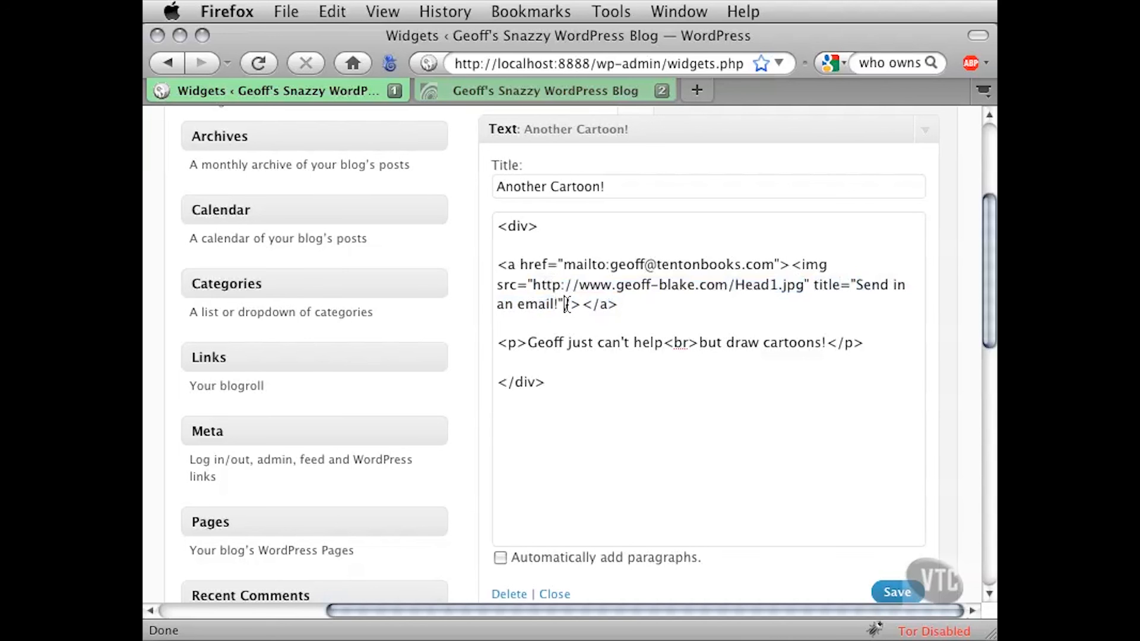
left_click_drag(611, 264, 774, 265)
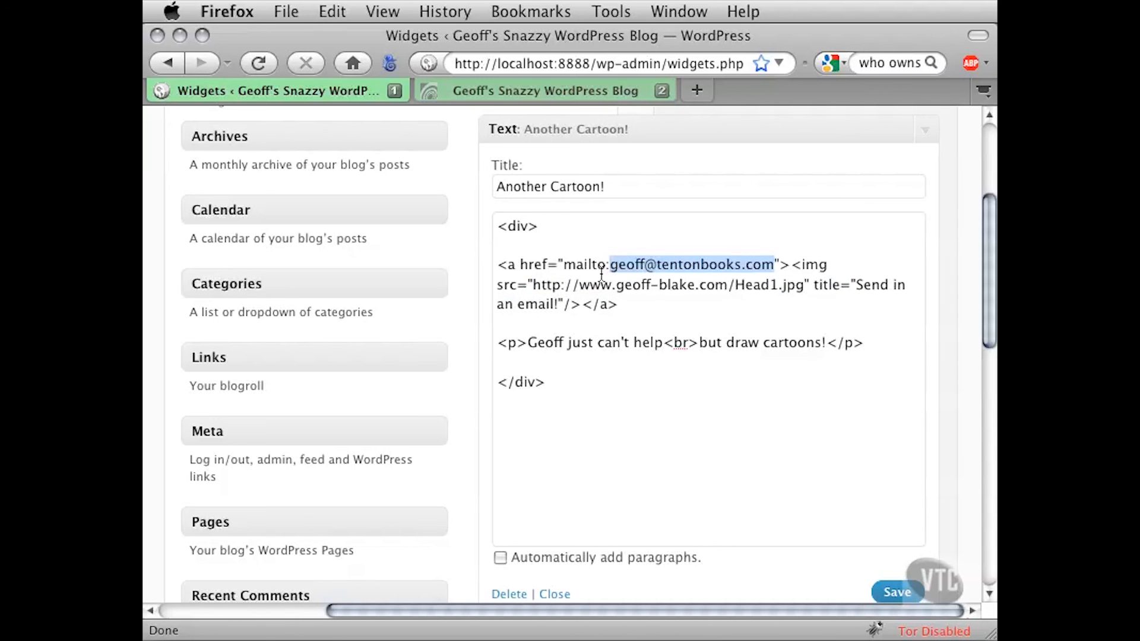
left_click(682, 266)
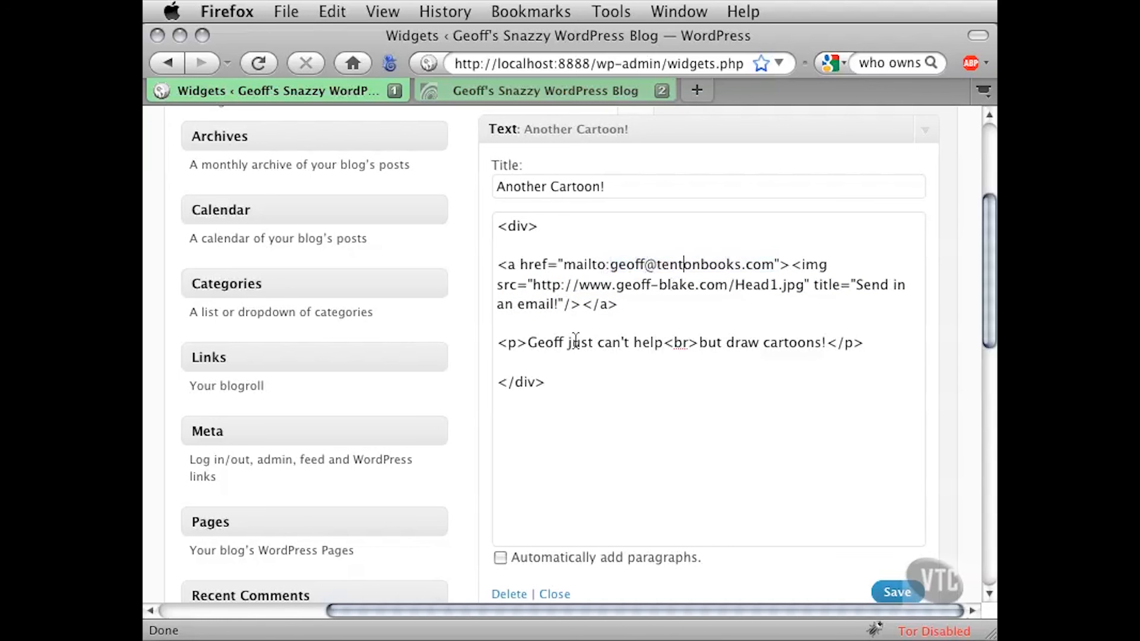
left_click_drag(508, 343, 868, 344)
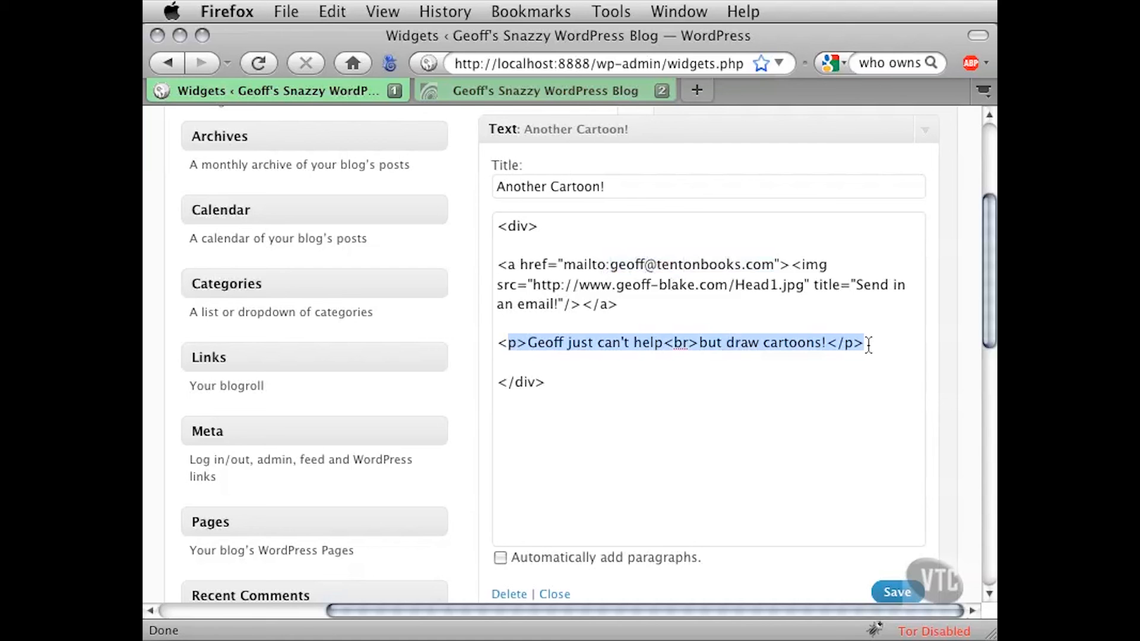
left_click(601, 343)
left_click_drag(528, 343, 824, 343)
left_click(700, 342)
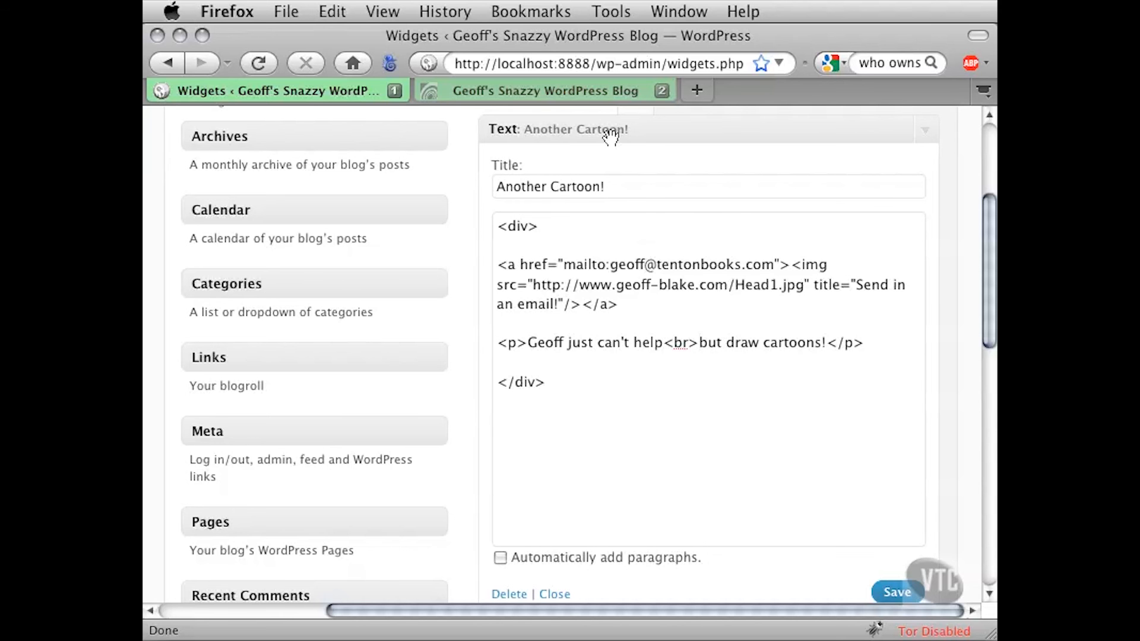
Check the cartoon's placement on the live blog, add align="center" to the widget's opening div tag, and save the widget.
left_click(550, 97)
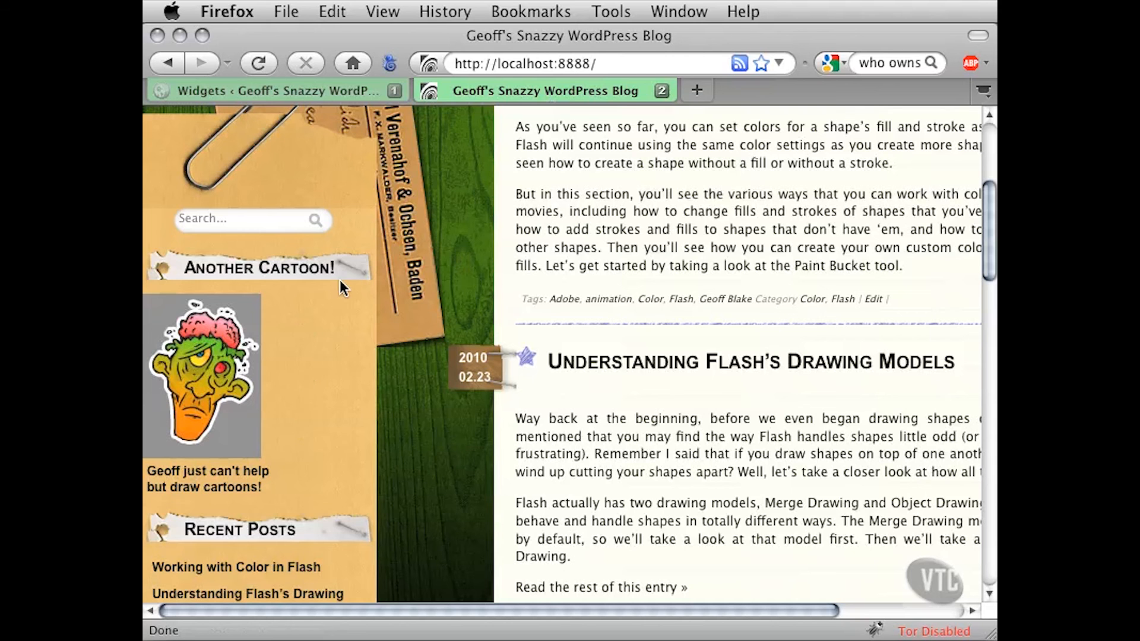
left_click(358, 94)
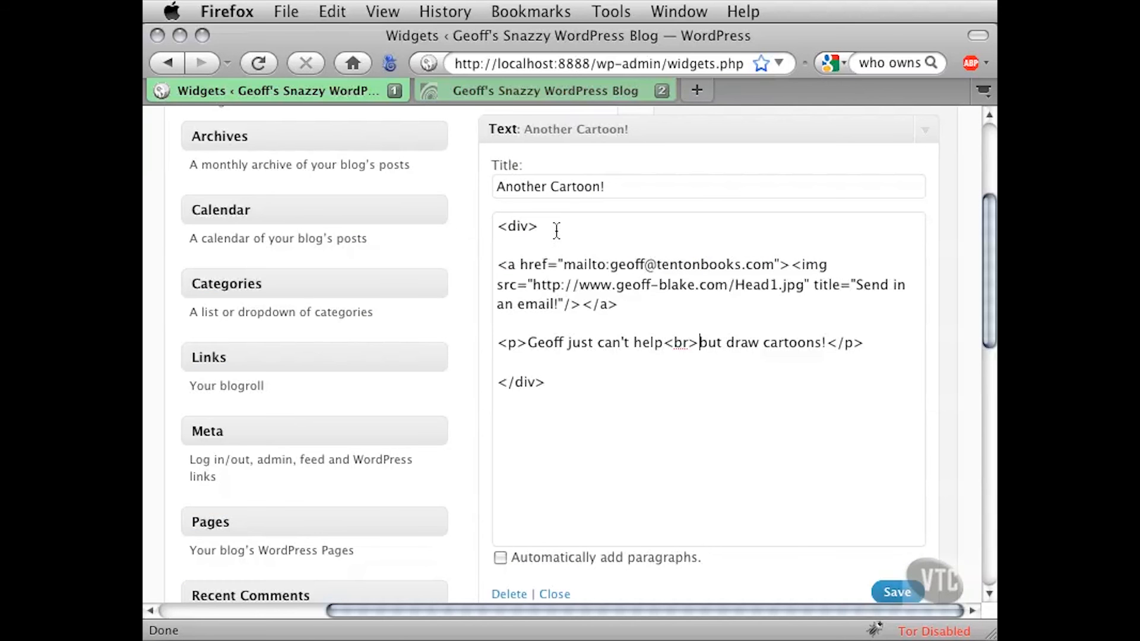
left_click_drag(540, 226, 499, 226)
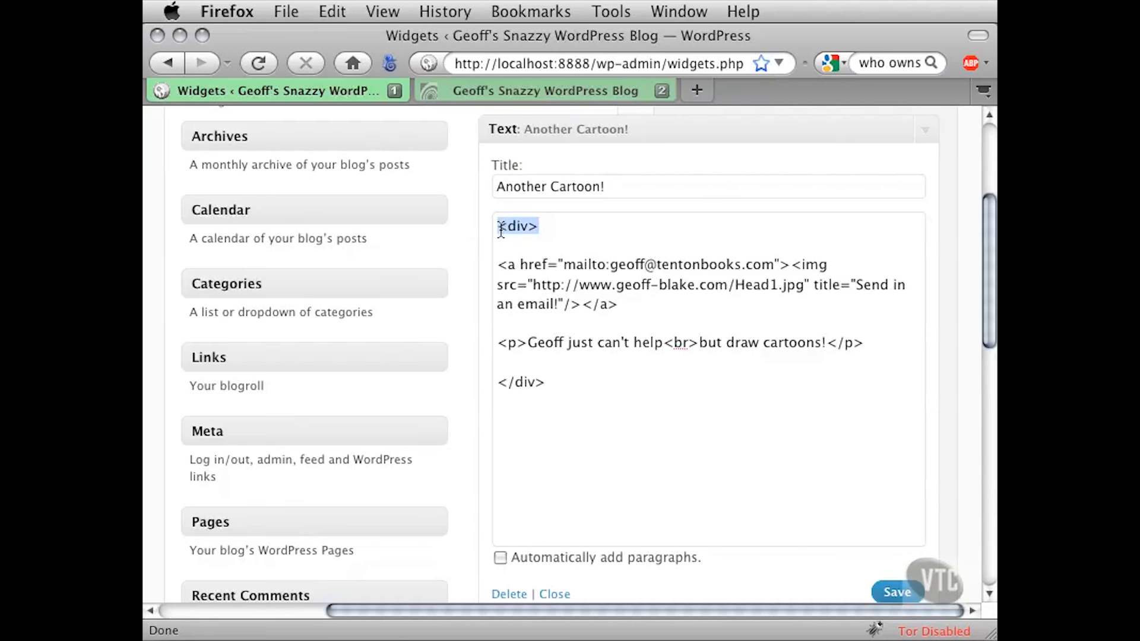
left_click(535, 235)
type("align=\"center")
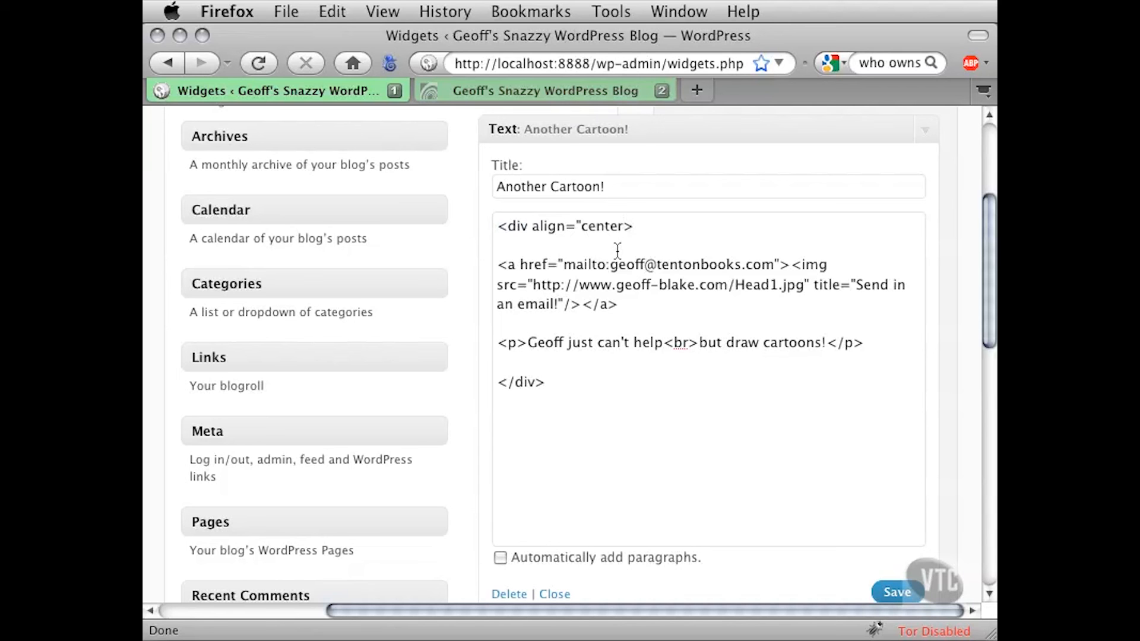
type("\"")
scroll(688, 394, "down", 1)
left_click(892, 559)
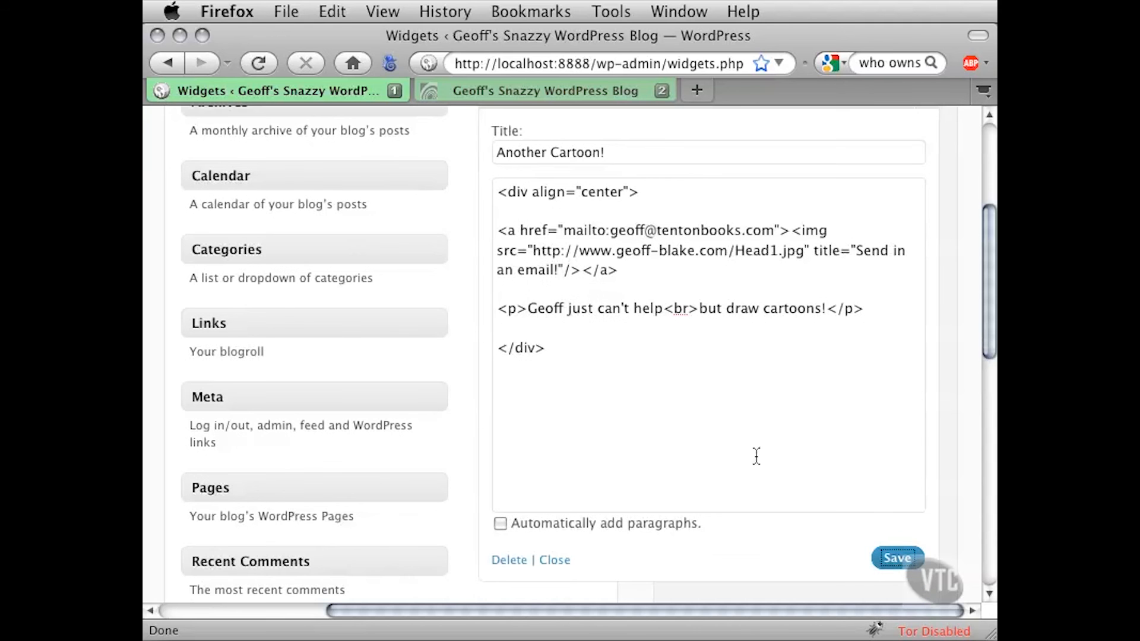
Reload the live blog and check the cartoon's alignment, its title tooltip and the caption in the sidebar.
left_click(488, 92)
key("super+r")
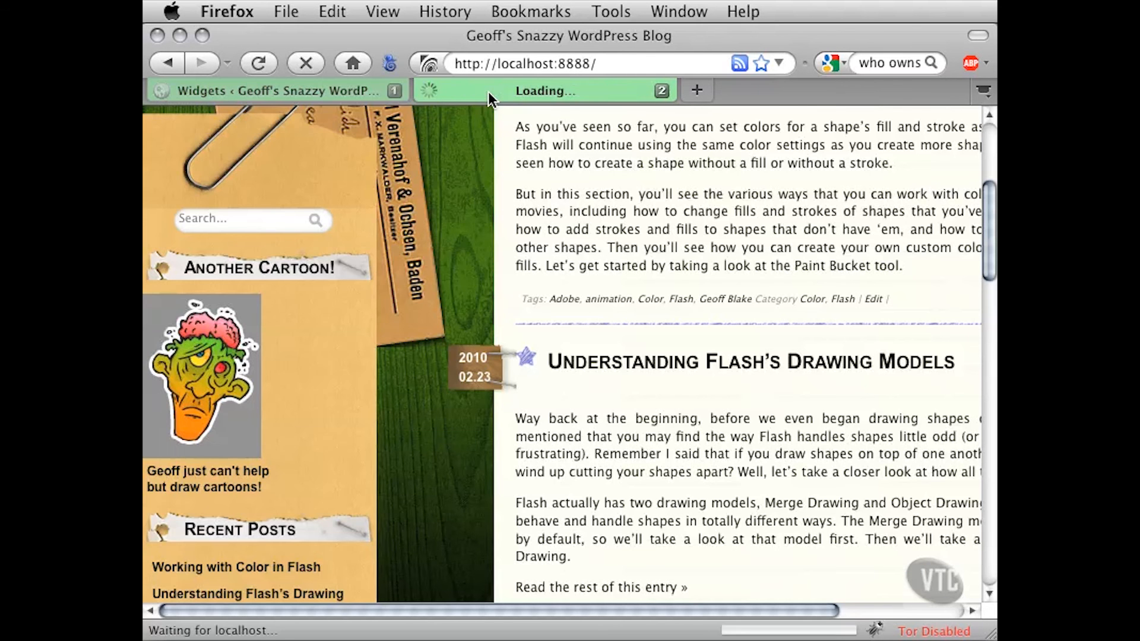
scroll(454, 311, "down", 2)
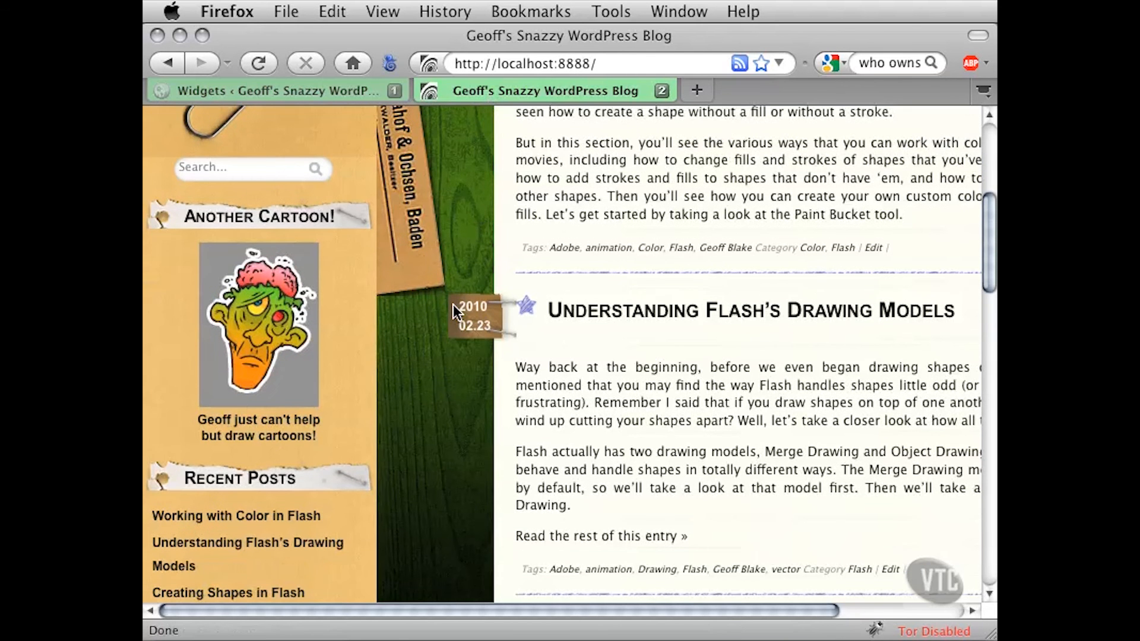
scroll(284, 297, "down", 1)
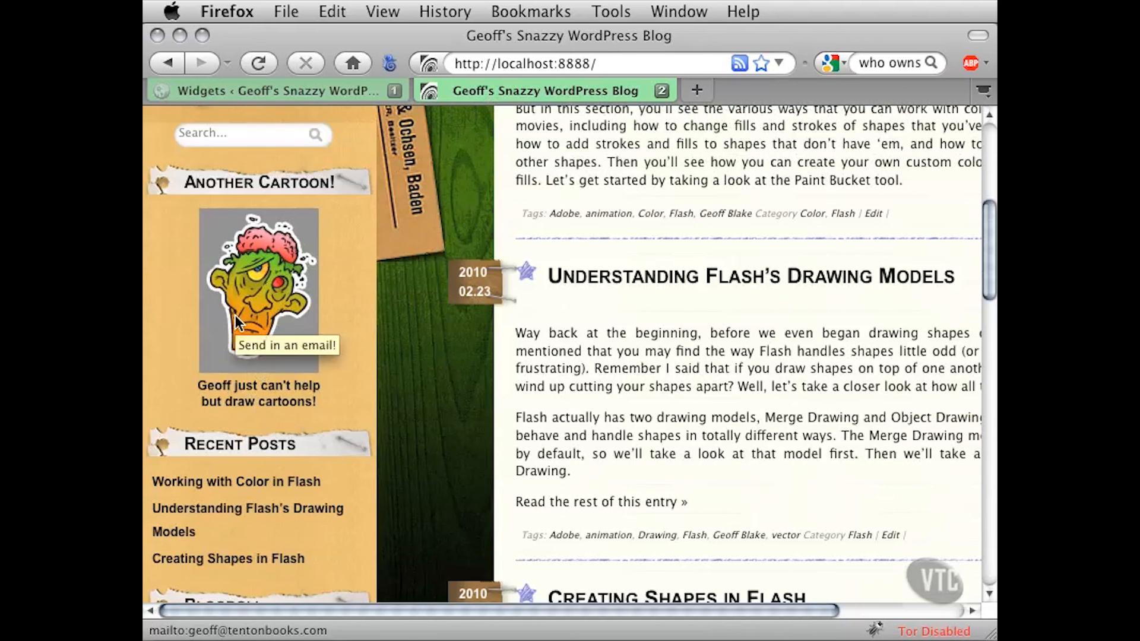
left_click_drag(207, 386, 307, 401)
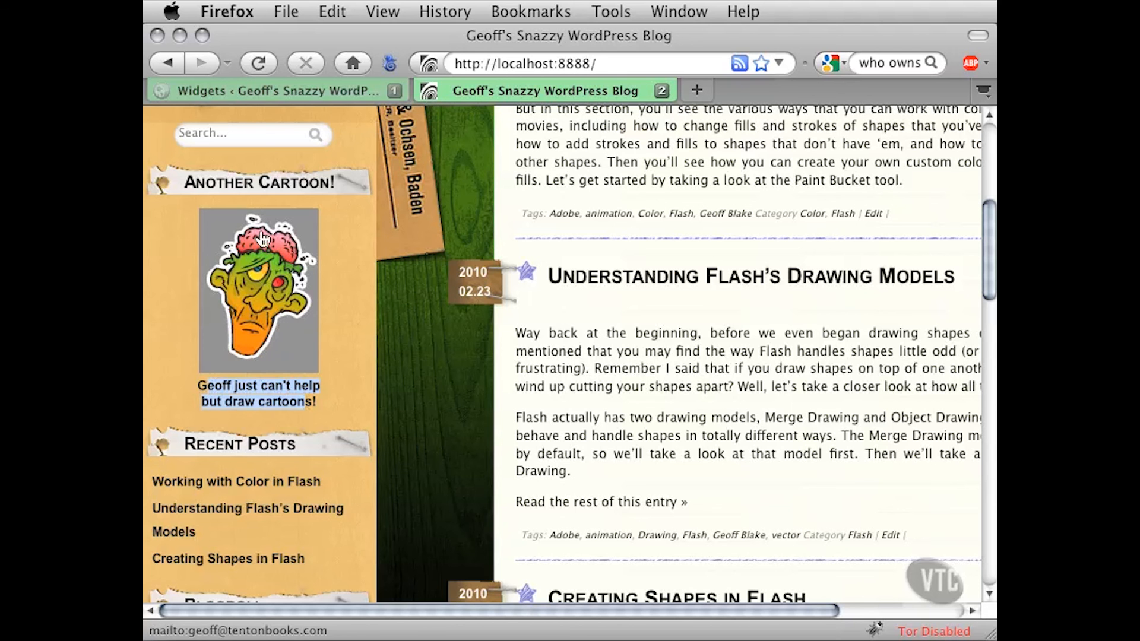
left_click(363, 350)
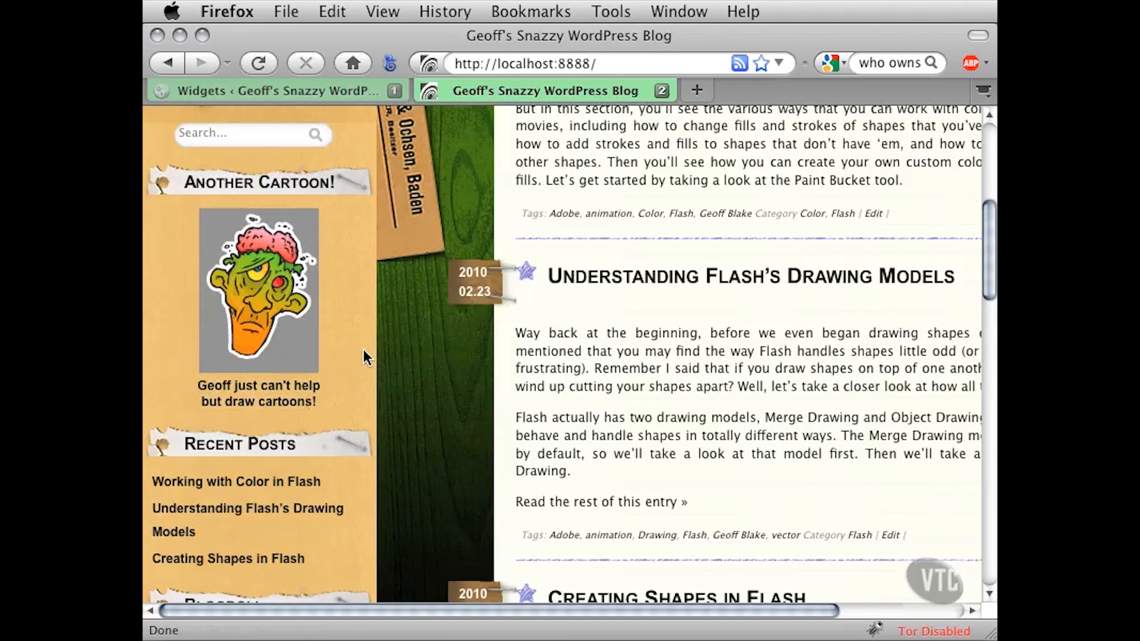